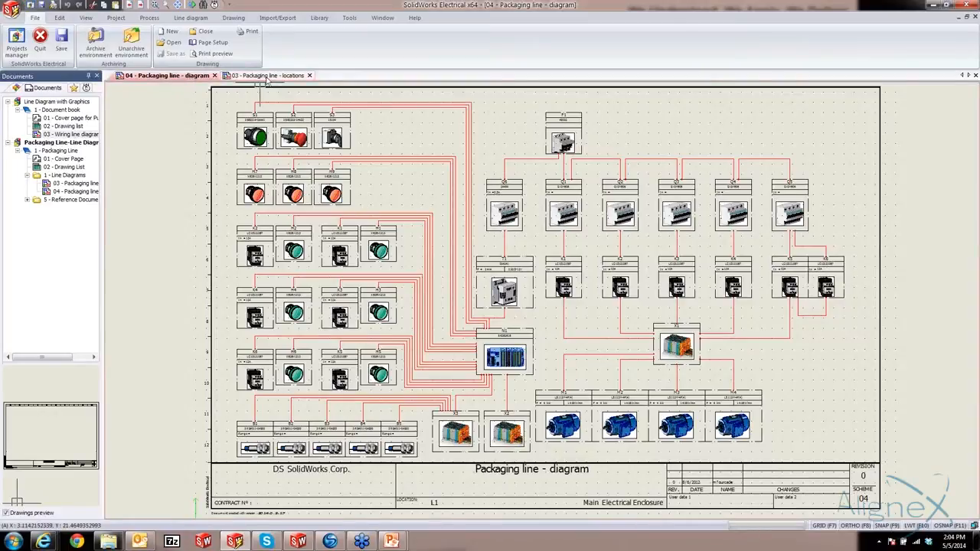
# Review the packaging line locations drawing alongside the diagram drawing, and close the locations drawing
pyautogui.click(268, 76)
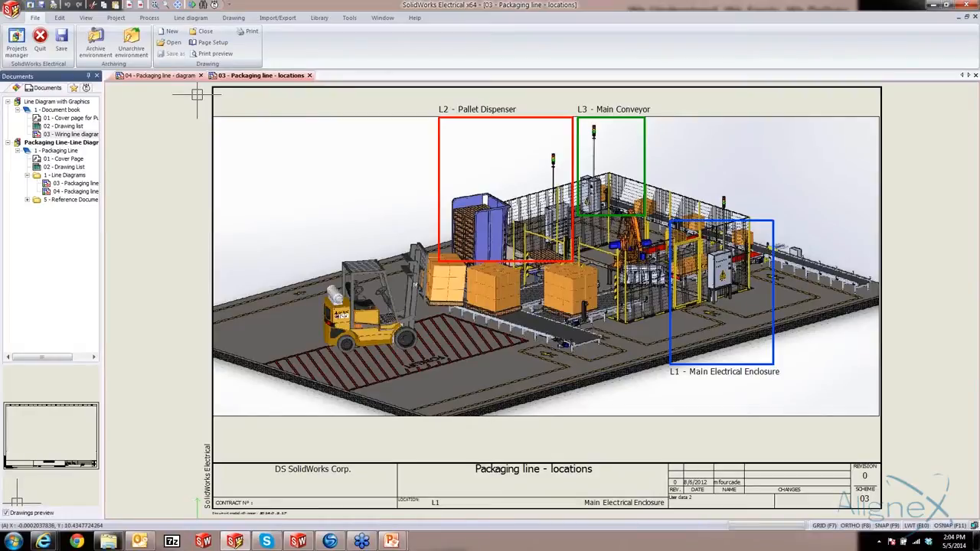
pyautogui.click(162, 75)
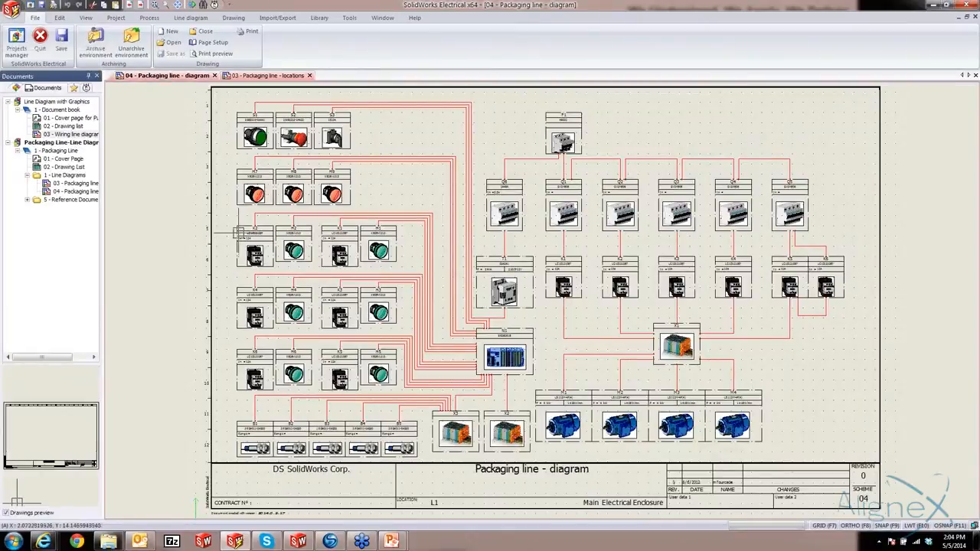
pyautogui.click(267, 76)
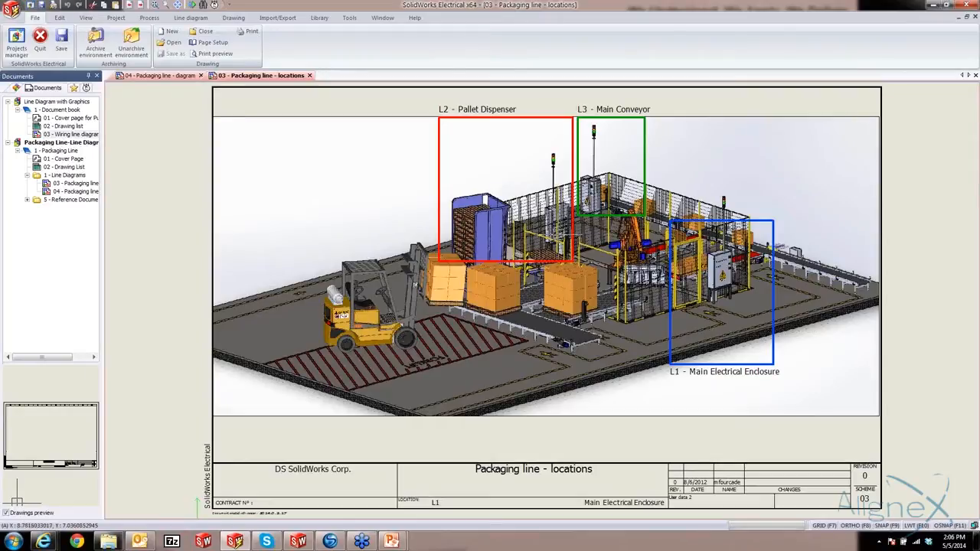
pyautogui.click(310, 75)
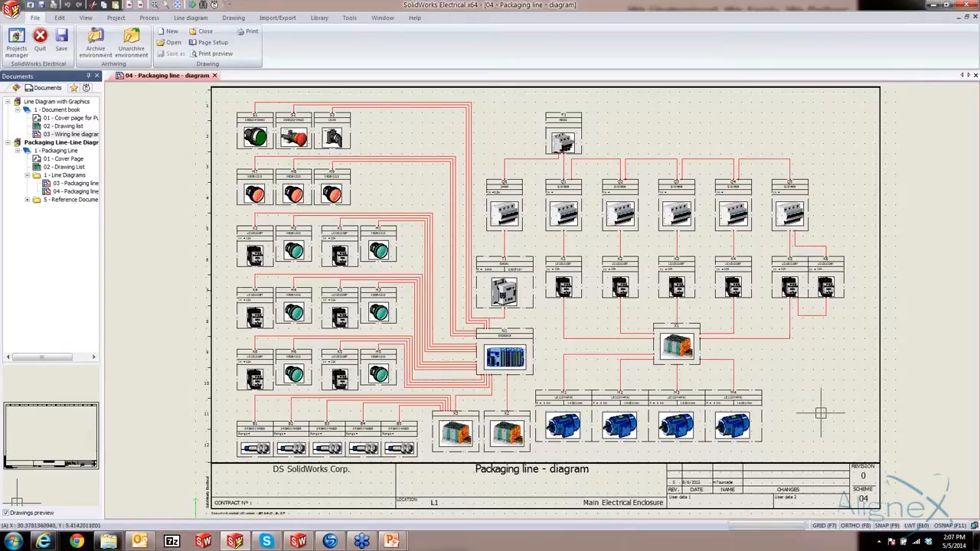
# Place the blue Motor symbol from the Motors class directly beside motor M4 in the packaging line diagram
pyautogui.scroll(3, 818, 411)
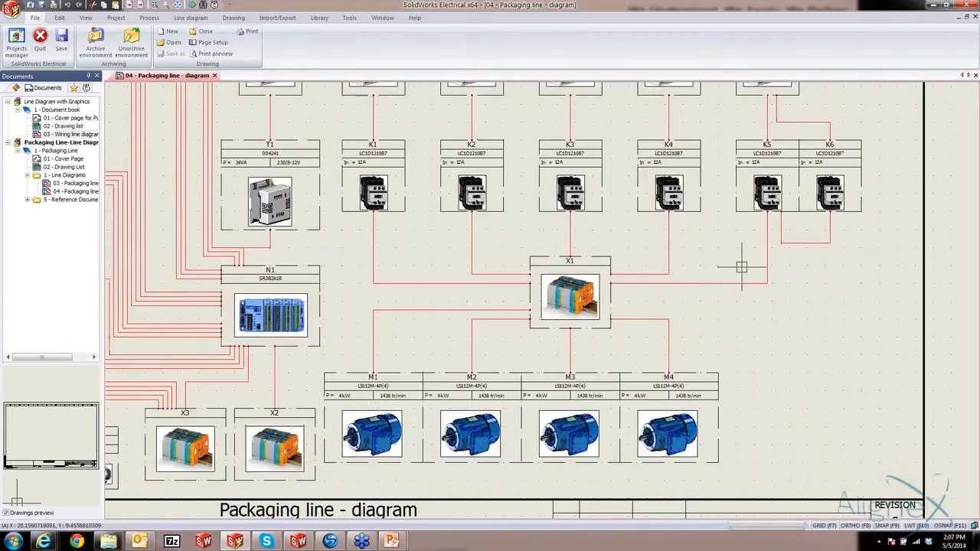
pyautogui.moveTo(771, 306); pyautogui.dragTo(754, 225, button='middle')
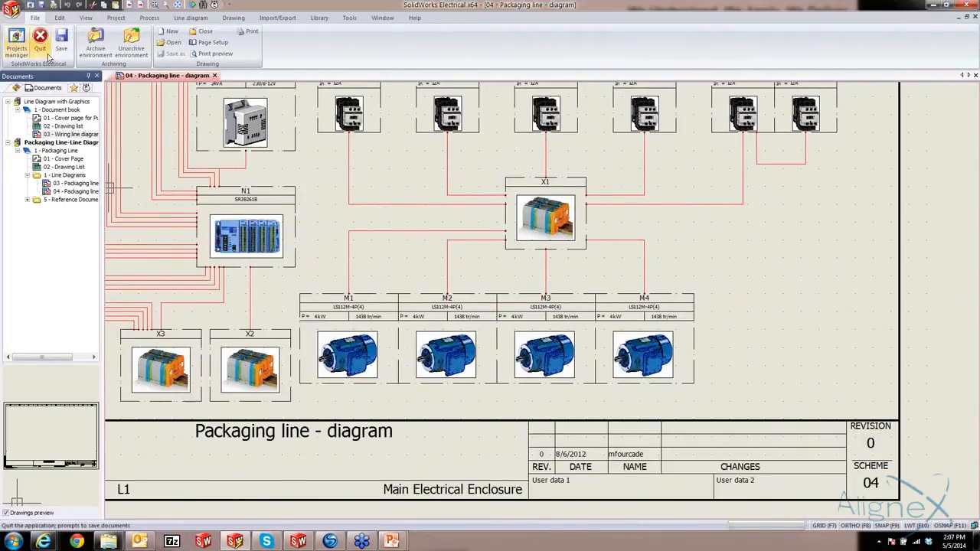
pyautogui.click(184, 18)
pyautogui.click(14, 42)
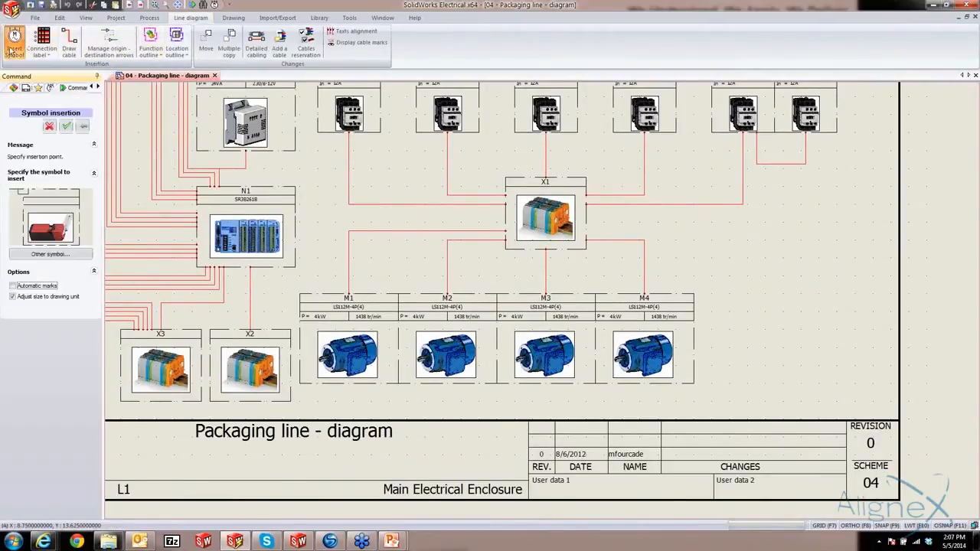
pyautogui.click(48, 254)
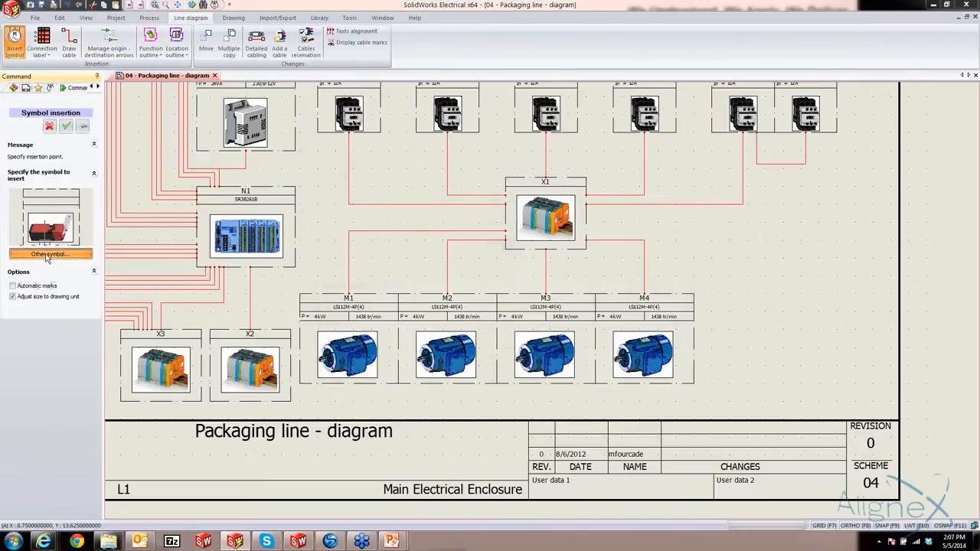
pyautogui.click(315, 330)
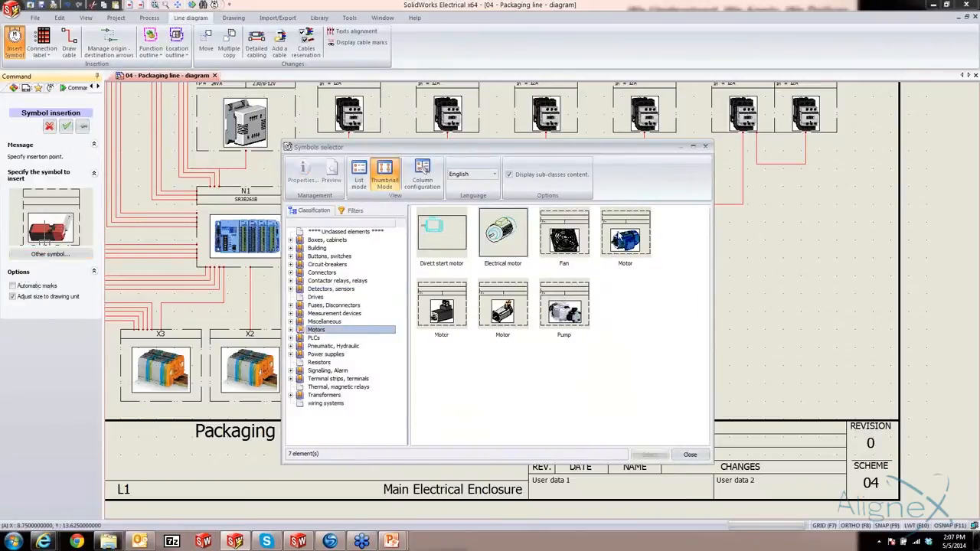
pyautogui.doubleClick(626, 243)
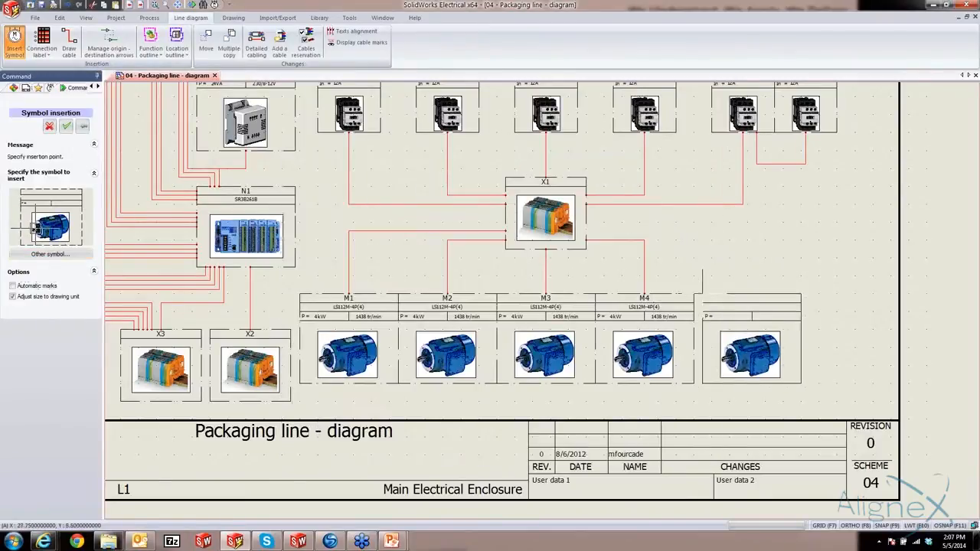
pyautogui.click(694, 291)
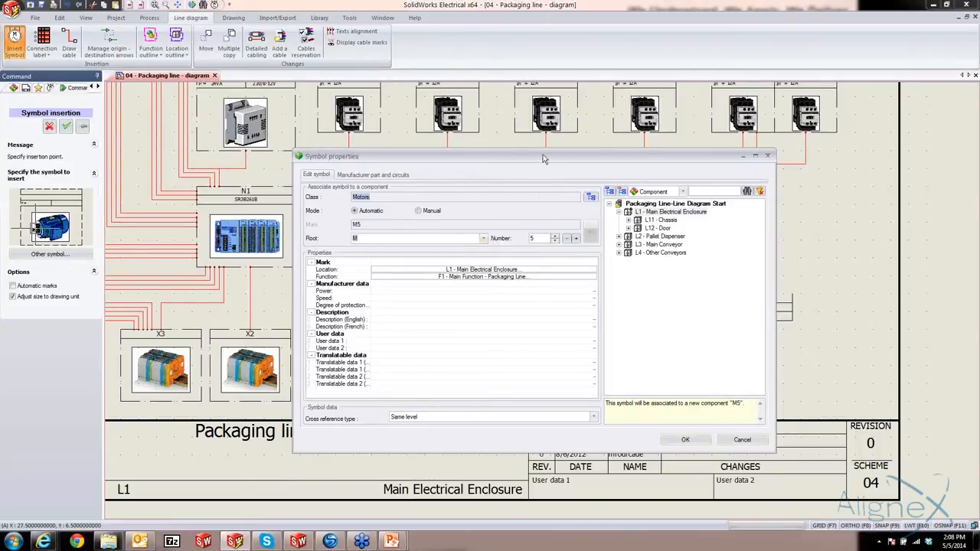
# Check the existing components under L4 - Other Conveyors in the new motor's symbol properties
pyautogui.moveTo(545, 156); pyautogui.dragTo(338, 88)
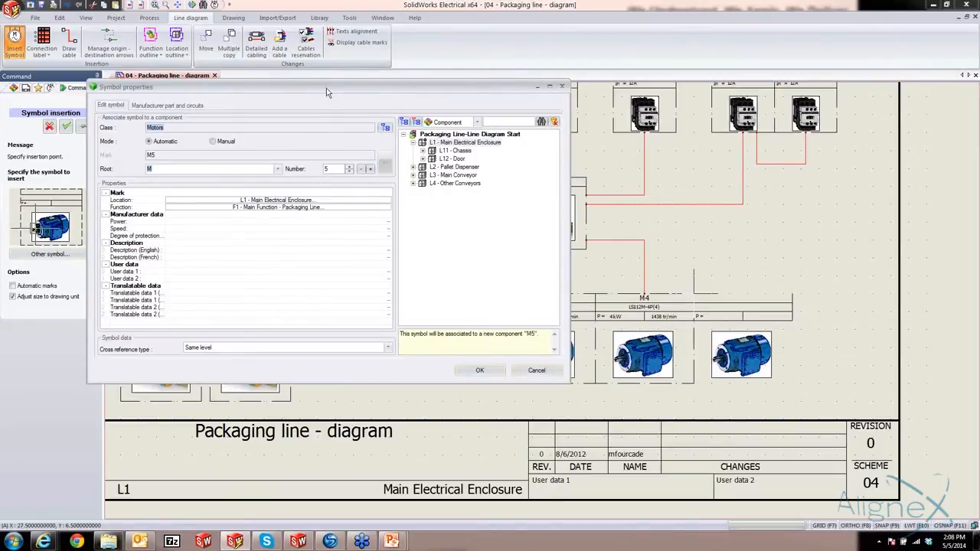
pyautogui.moveTo(326, 88); pyautogui.dragTo(468, 124)
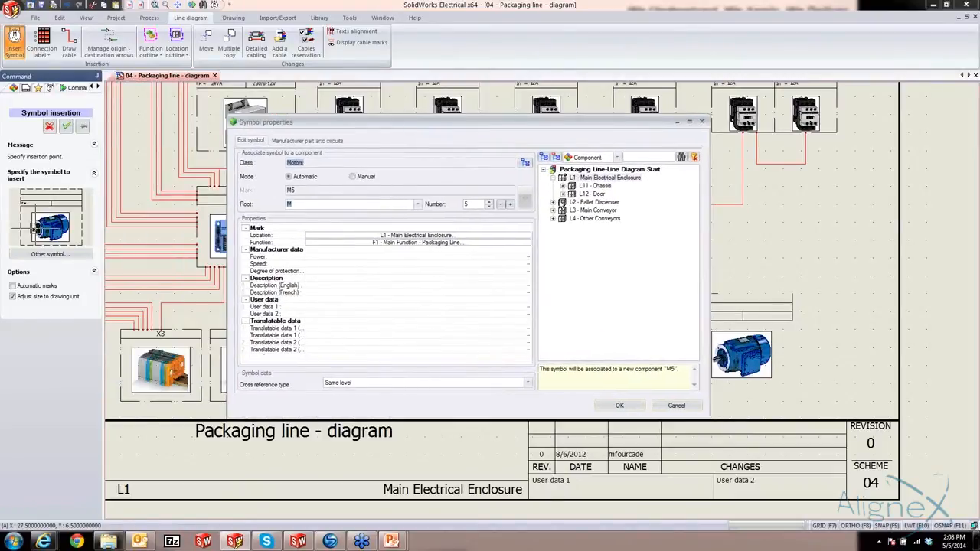
pyautogui.click(553, 220)
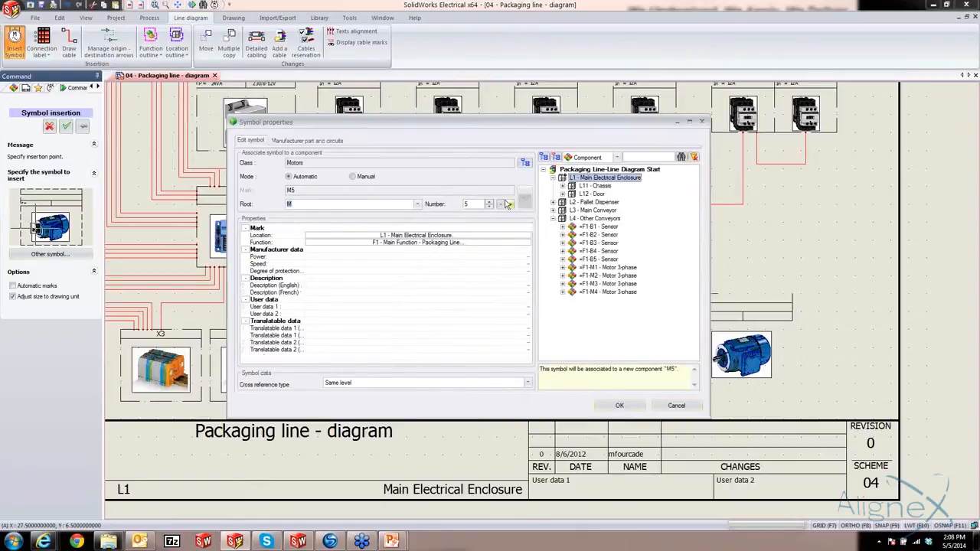
# Find Leroy Somer parts by reference ls112, assign LS112M-4P(4) to the new motor and confirm its symbol properties
pyautogui.click(310, 141)
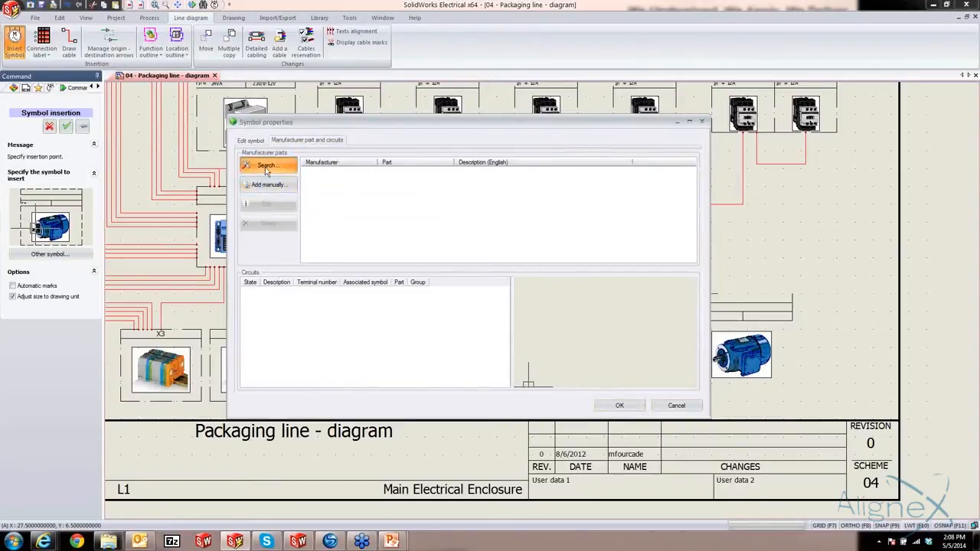
pyautogui.click(262, 166)
pyautogui.click(305, 259)
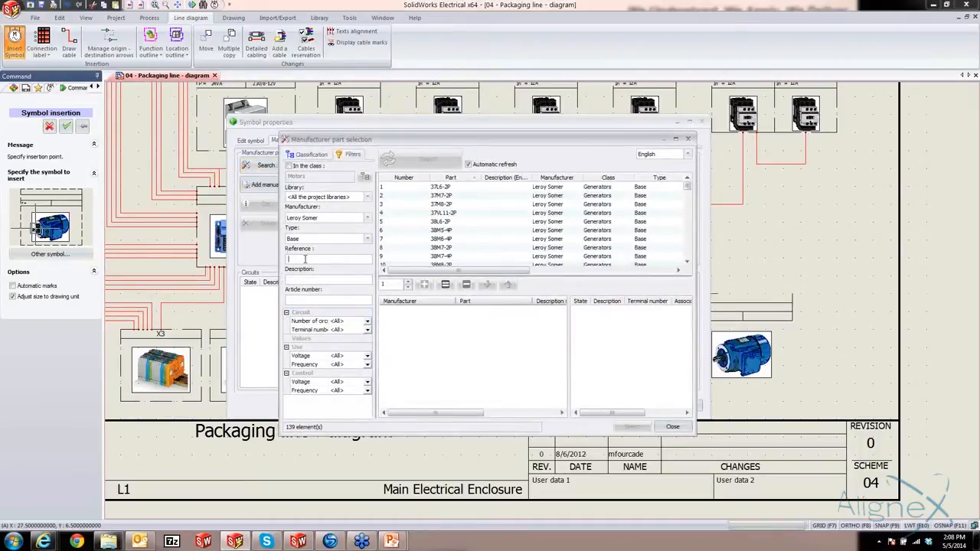
pyautogui.write('ls112')
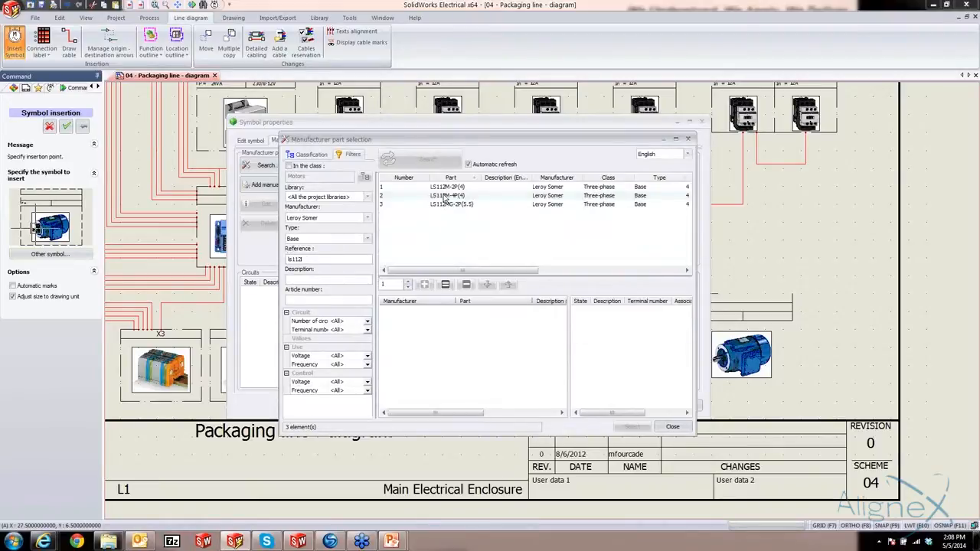
pyautogui.click(446, 196)
pyautogui.click(426, 284)
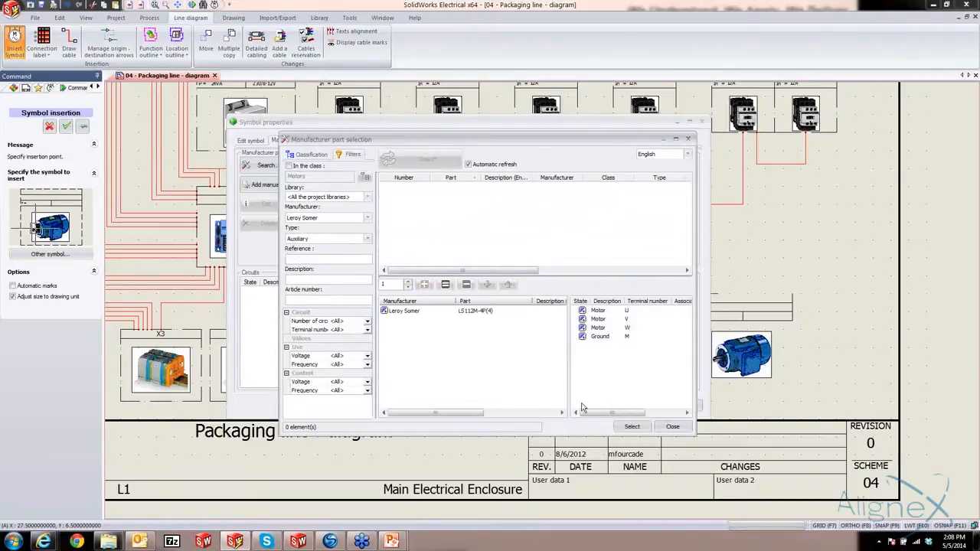
pyautogui.click(632, 426)
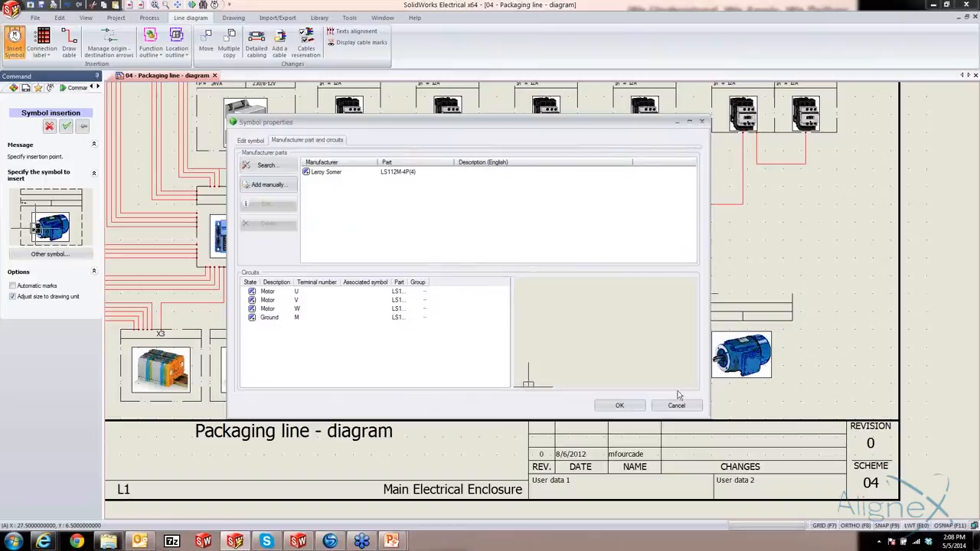
pyautogui.click(633, 410)
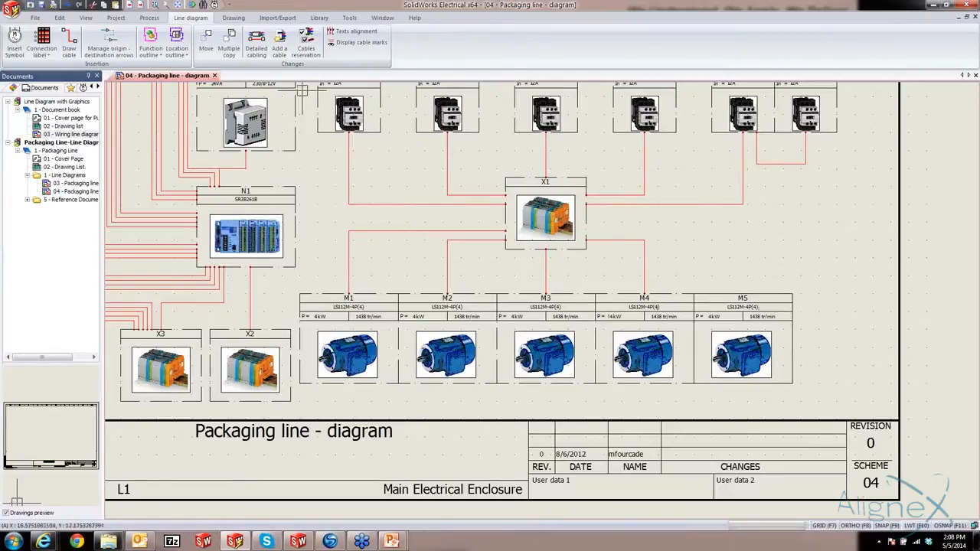
# Draw a cable from motor M5 to terminal strip X1 and inspect the finished cable
pyautogui.click(69, 42)
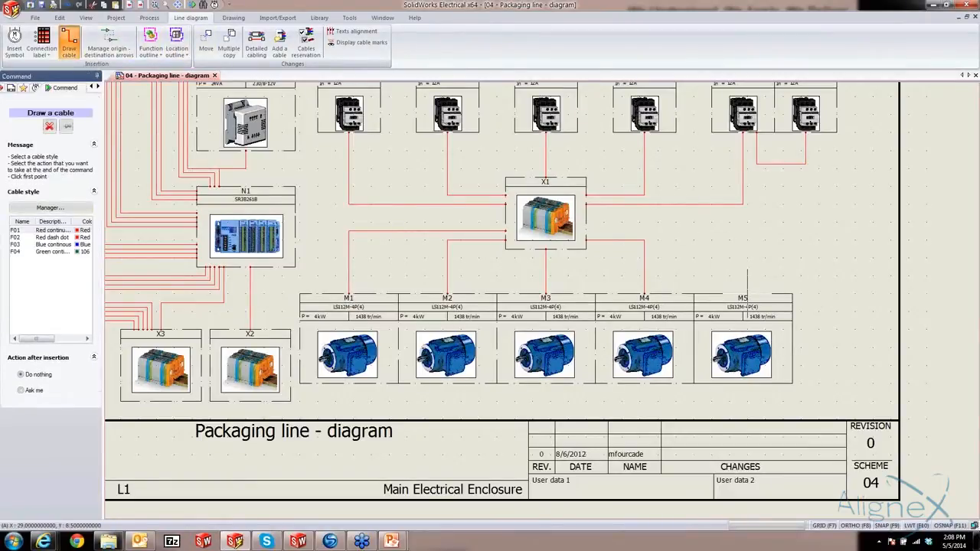
pyautogui.click(743, 295)
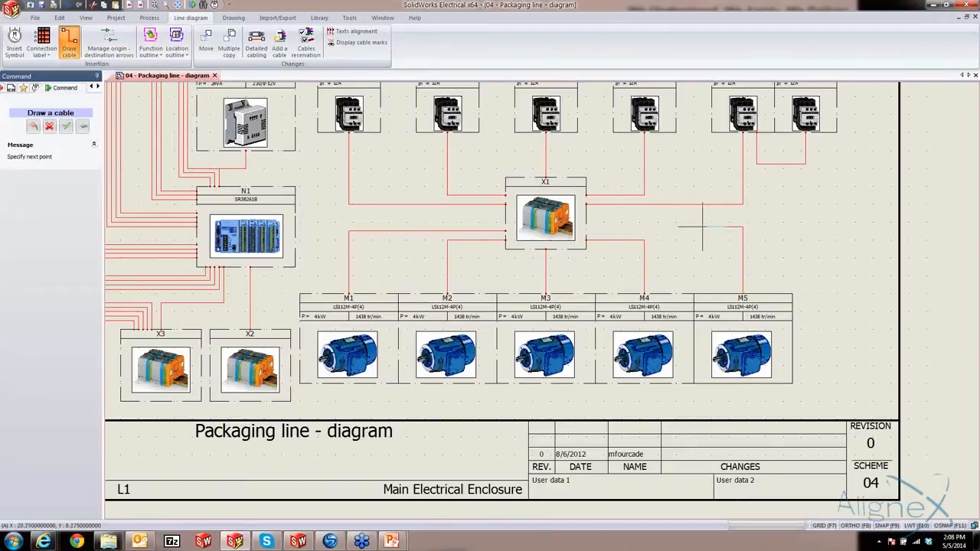
pyautogui.click(585, 229)
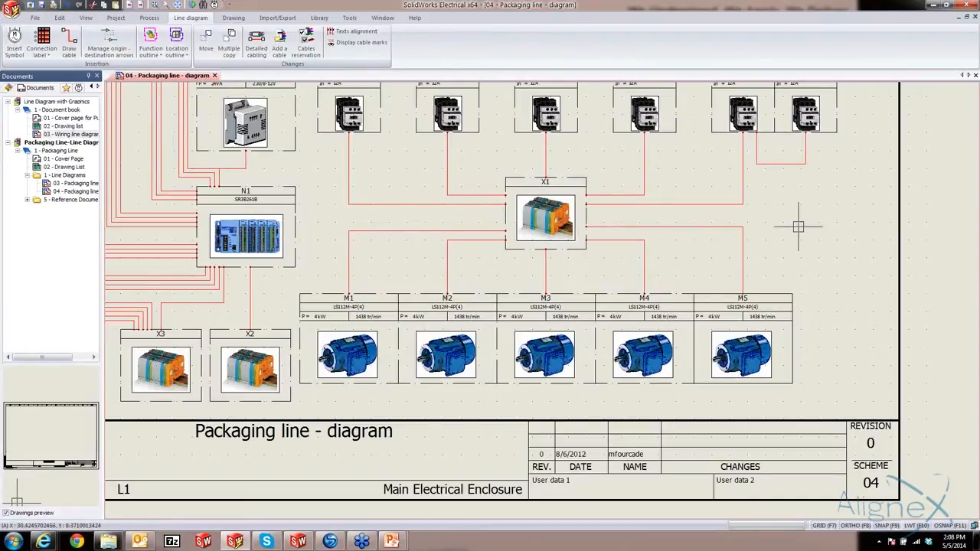
pyautogui.click(712, 227)
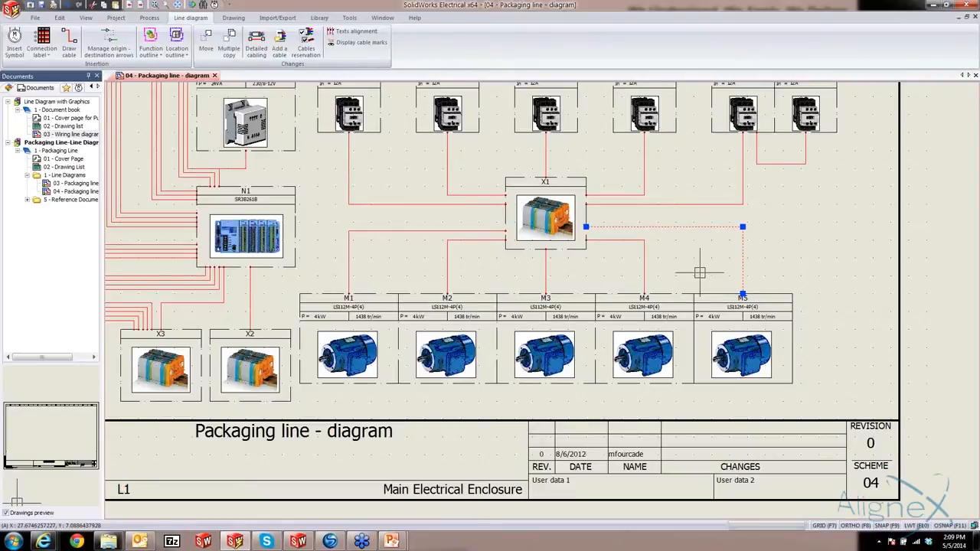
pyautogui.press('Escape')
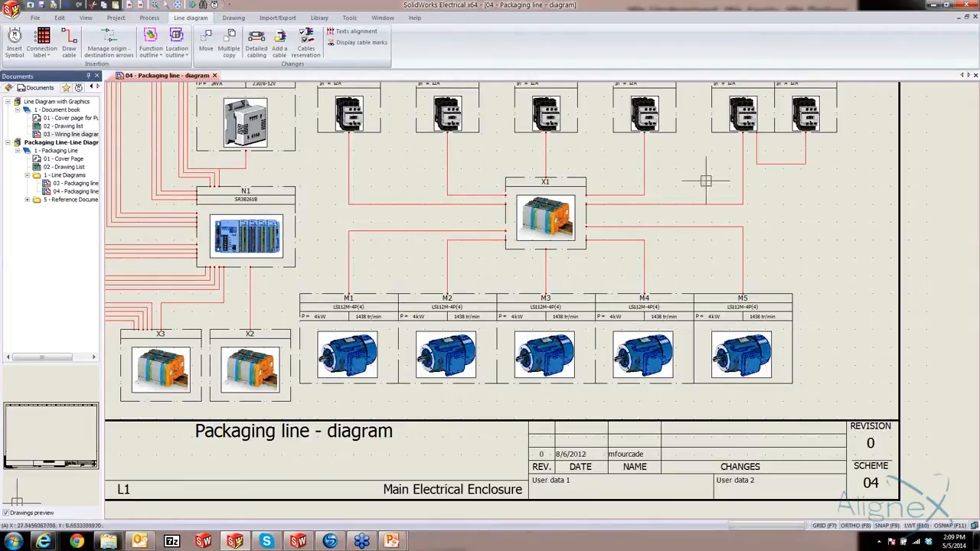
# Close the packaging line diagram and open 03 - Wiring line diagram from the Line Diagram with Graphics project
pyautogui.scroll(-3, 445, 188)
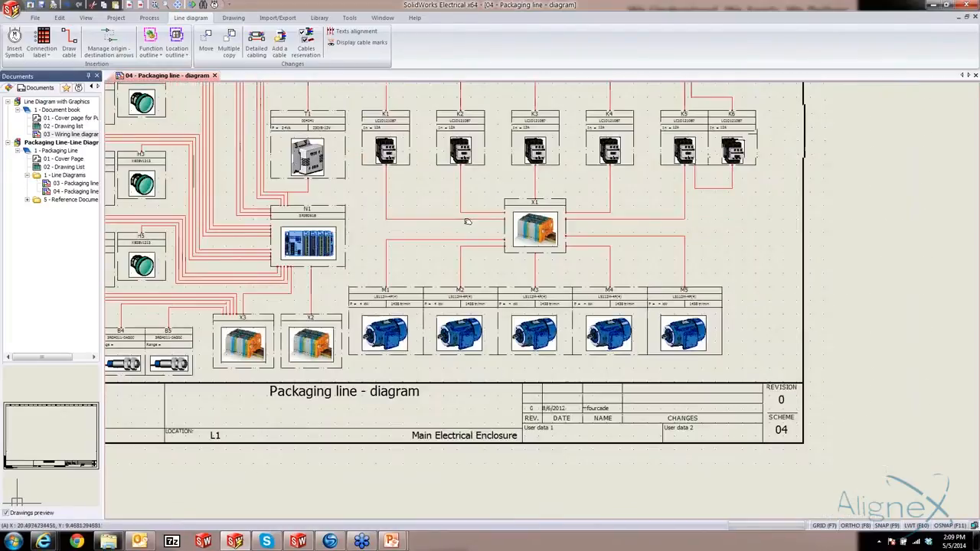
pyautogui.moveTo(537, 320); pyautogui.dragTo(556, 331, button='middle')
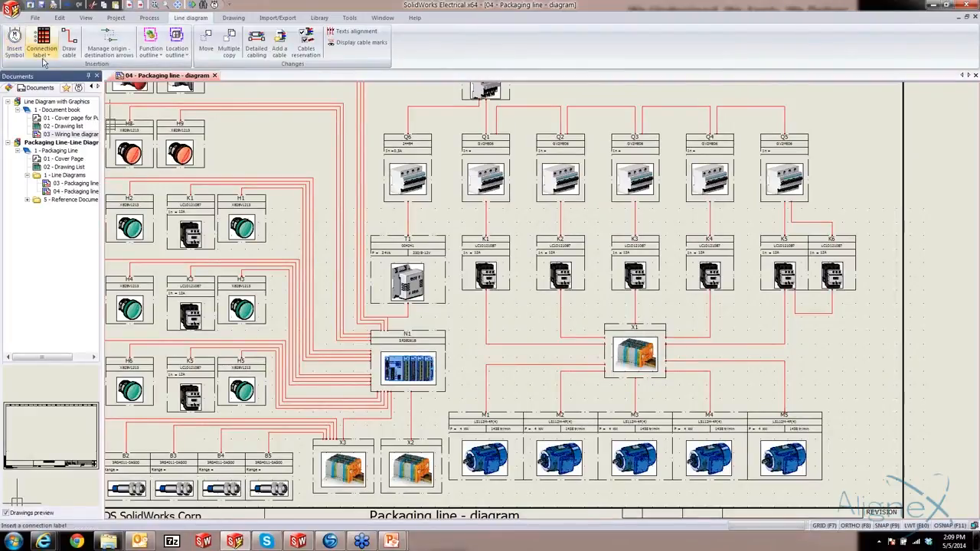
pyautogui.click(216, 76)
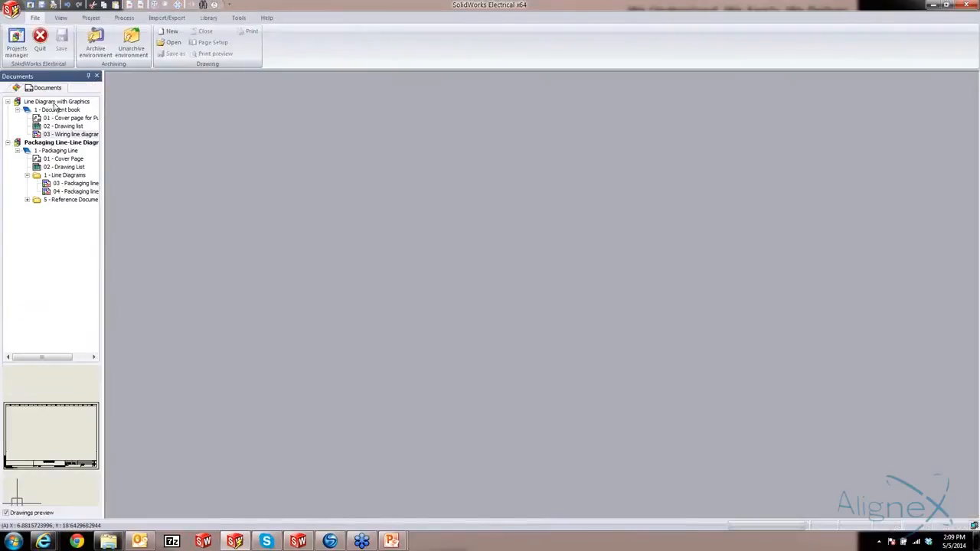
pyautogui.moveTo(54, 118); pyautogui.dragTo(64, 135)
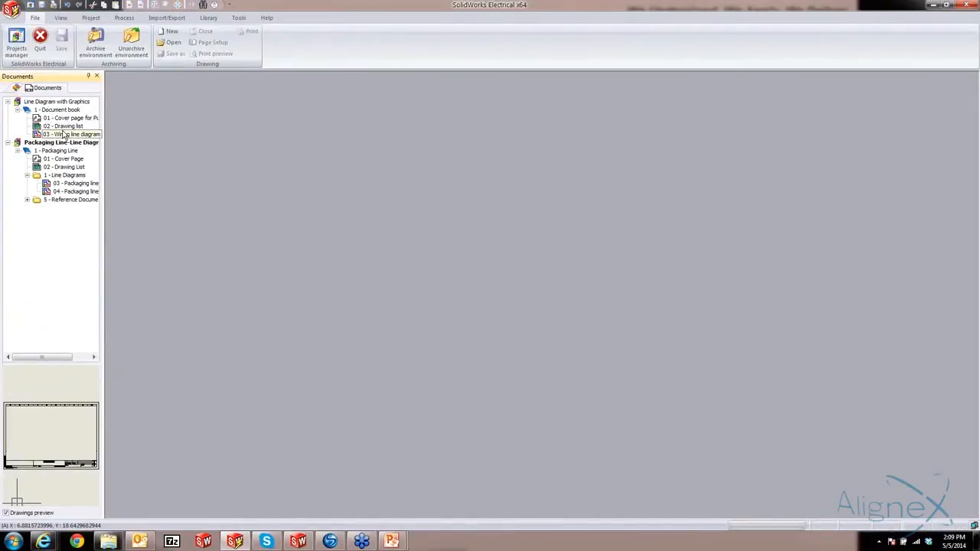
pyautogui.doubleClick(64, 135)
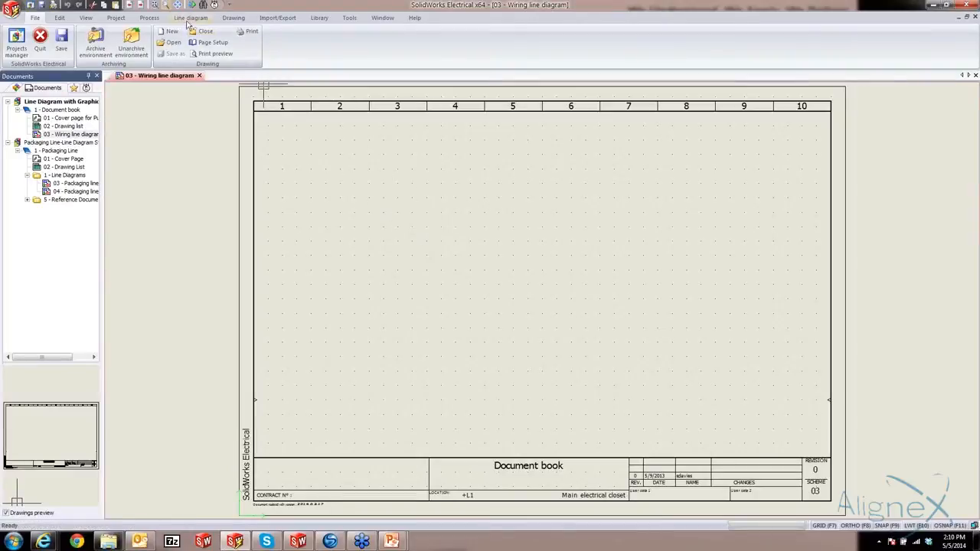
# Insert a Pump symbol from the Motors class near the lower end of columns 9 and 10 on the wiring line diagram
pyautogui.click(190, 18)
pyautogui.click(13, 42)
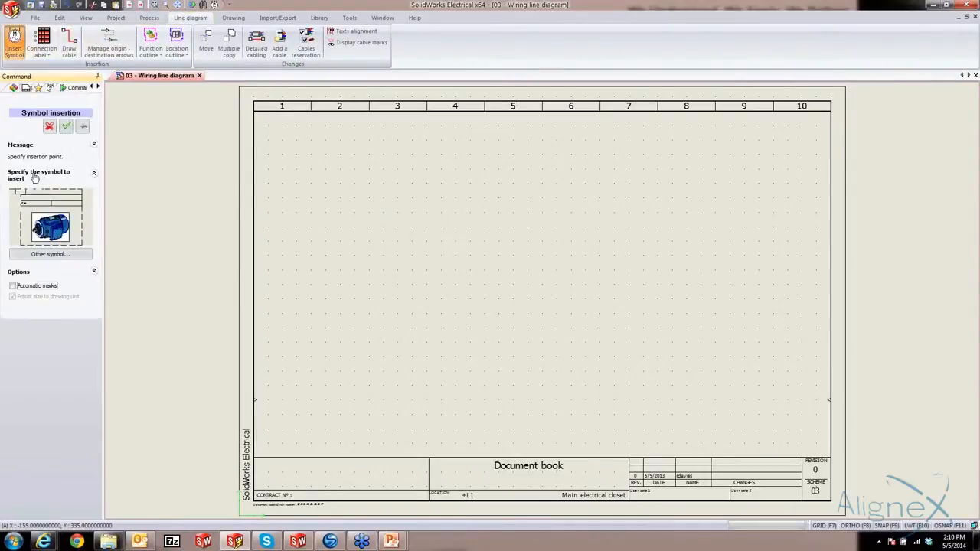
pyautogui.click(42, 253)
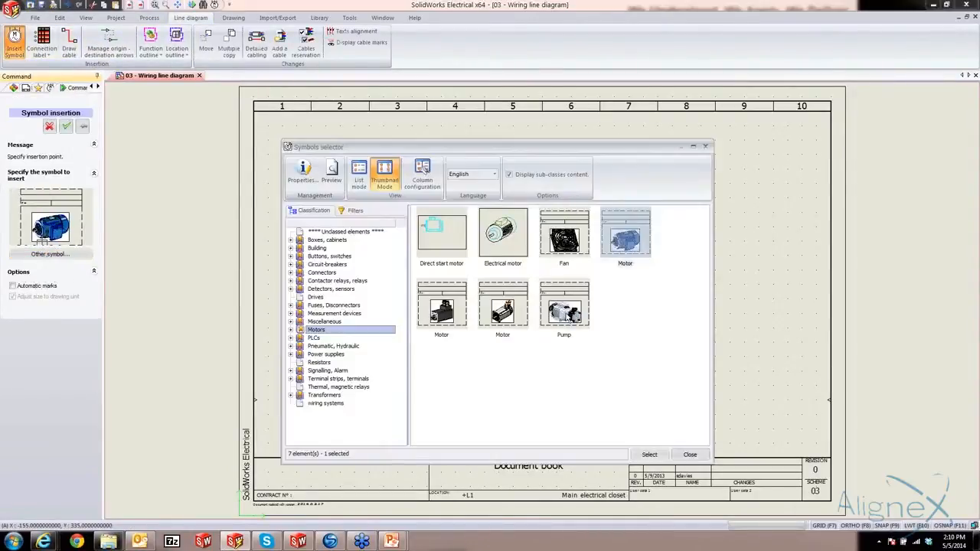
pyautogui.click(567, 314)
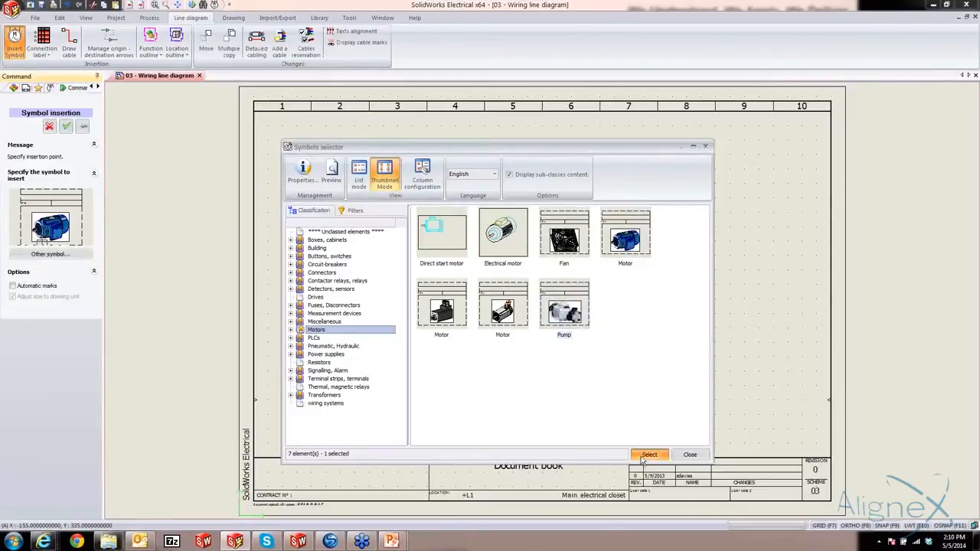
pyautogui.click(649, 455)
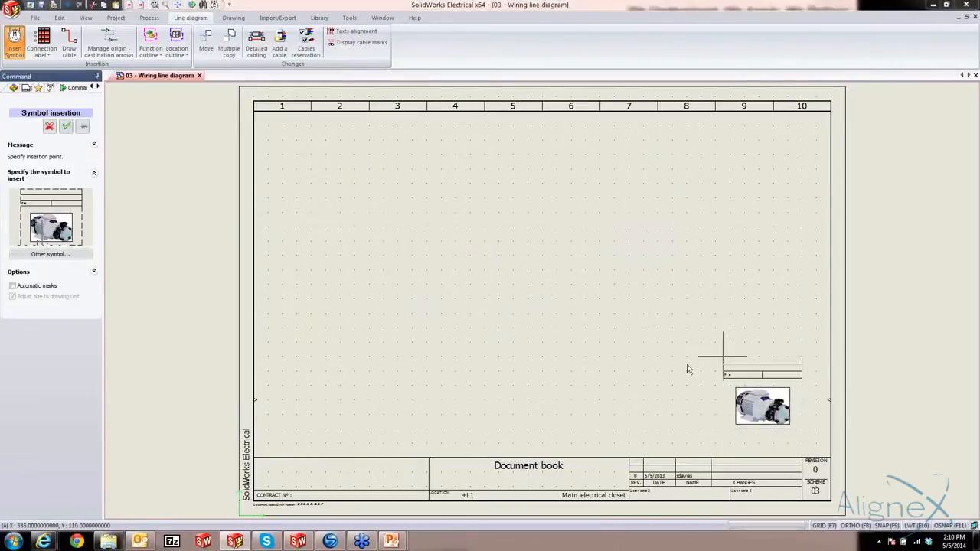
pyautogui.click(688, 370)
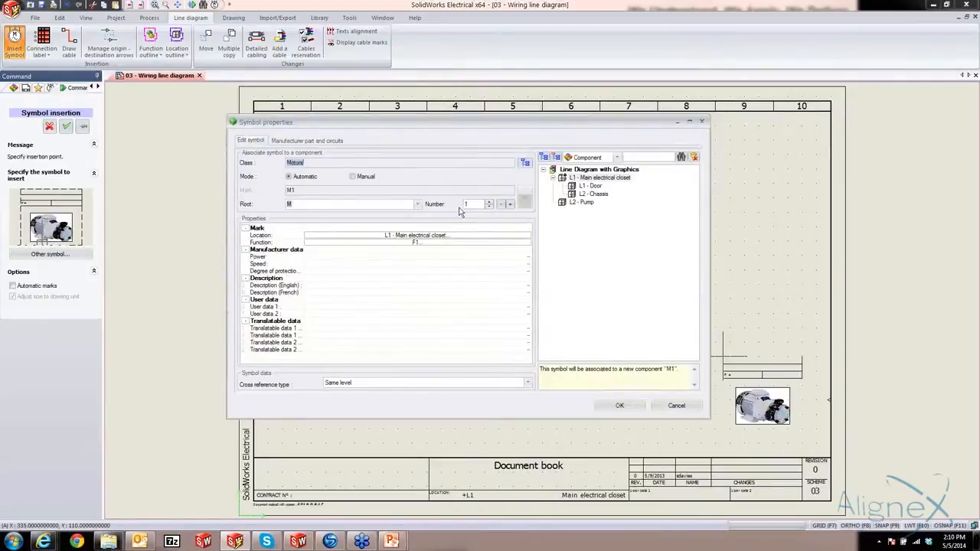
pyautogui.click(301, 139)
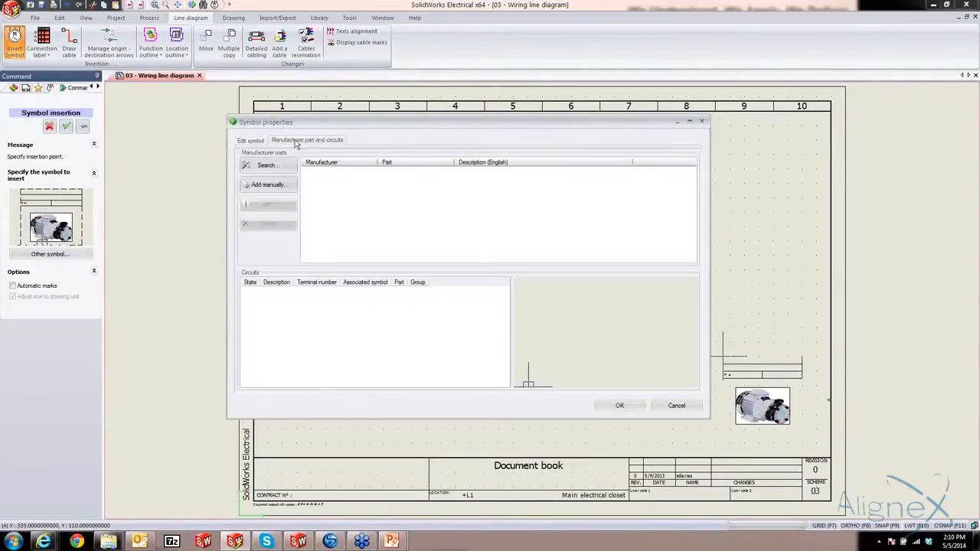
pyautogui.click(265, 169)
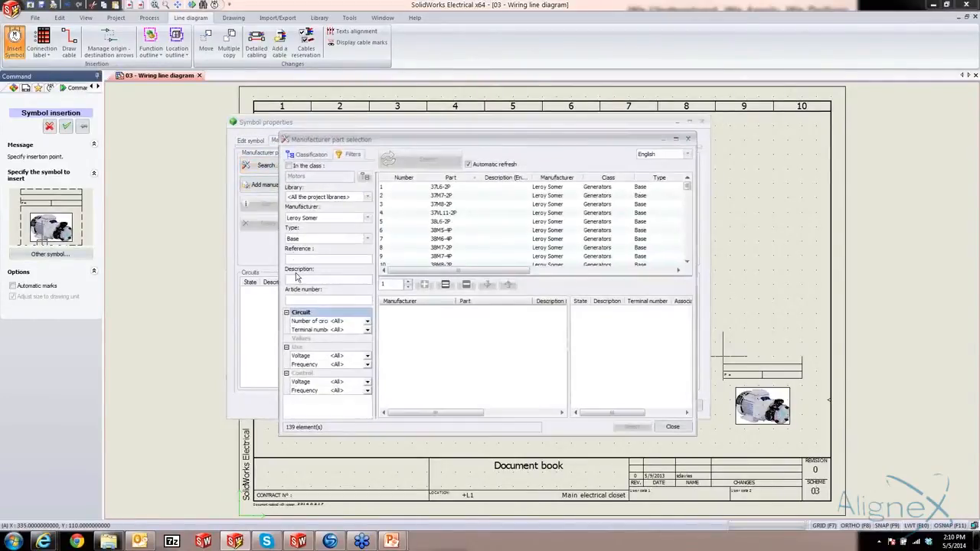
pyautogui.click(295, 258)
pyautogui.write('ls')
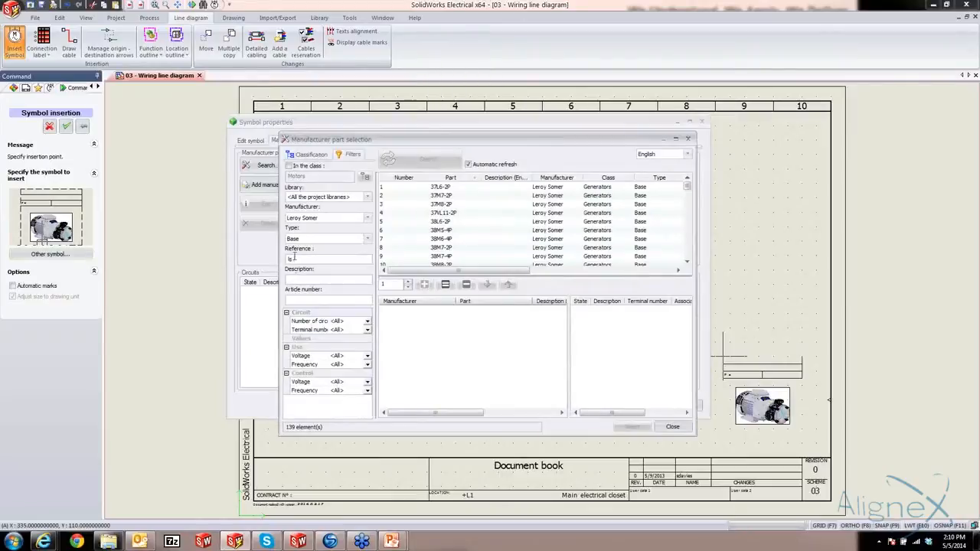
pyautogui.write('112')
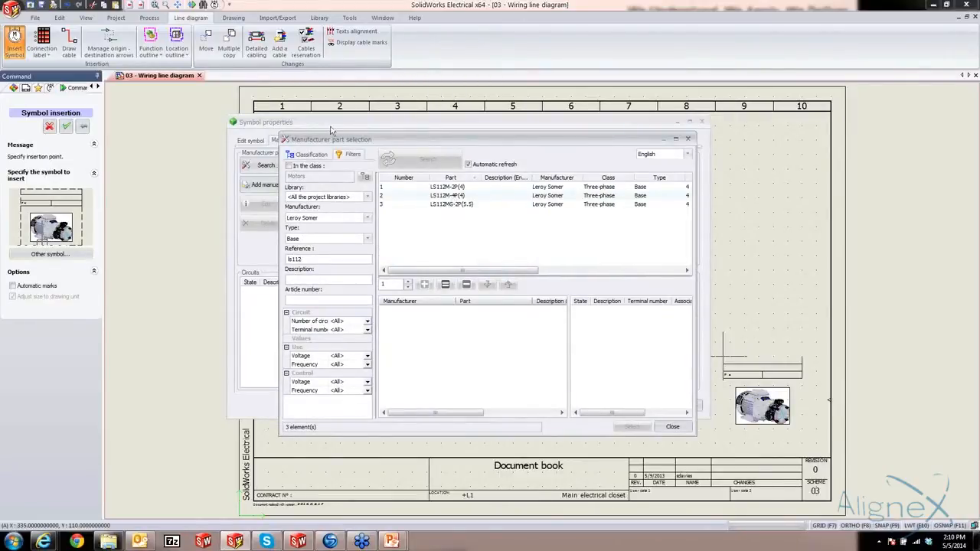
pyautogui.moveTo(374, 147); pyautogui.dragTo(456, 148)
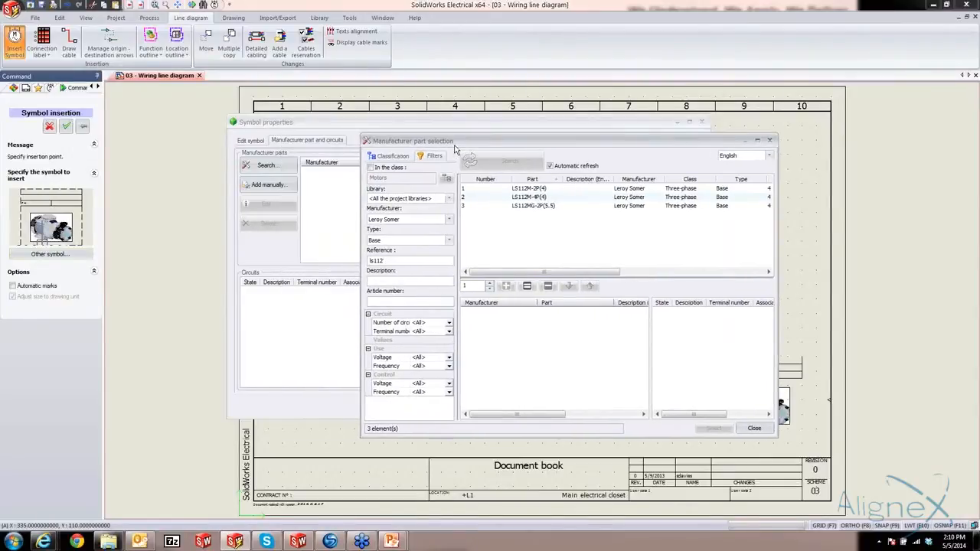
pyautogui.click(754, 429)
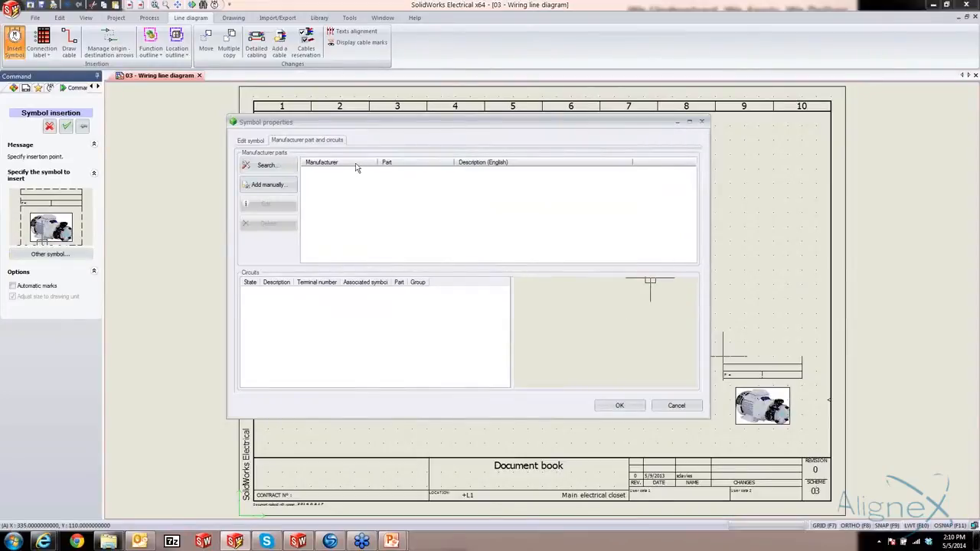
pyautogui.click(250, 141)
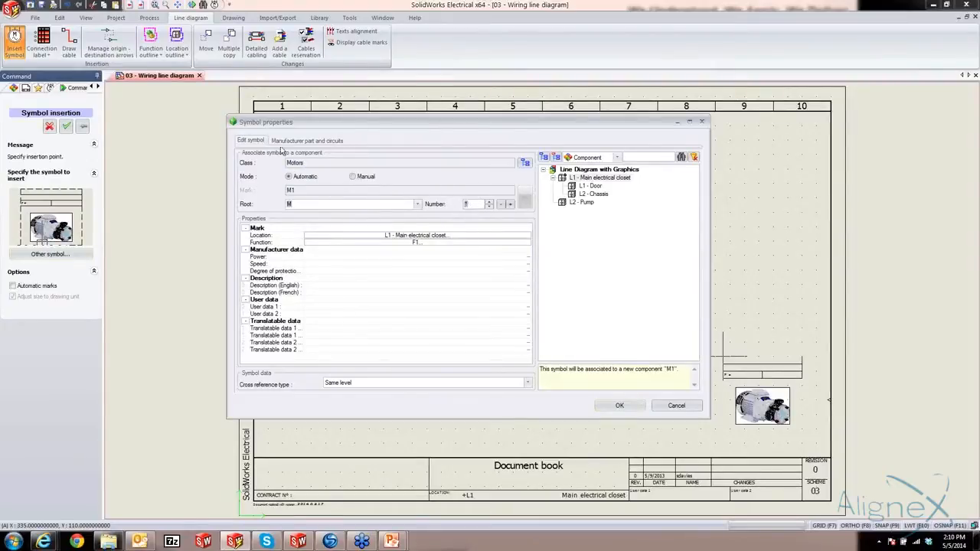
# Find Leroy Somer parts by reference ls112, assign LS112M-4P(4) to the new pump, confirm its symbol properties and inspect the placed symbol
pyautogui.click(310, 142)
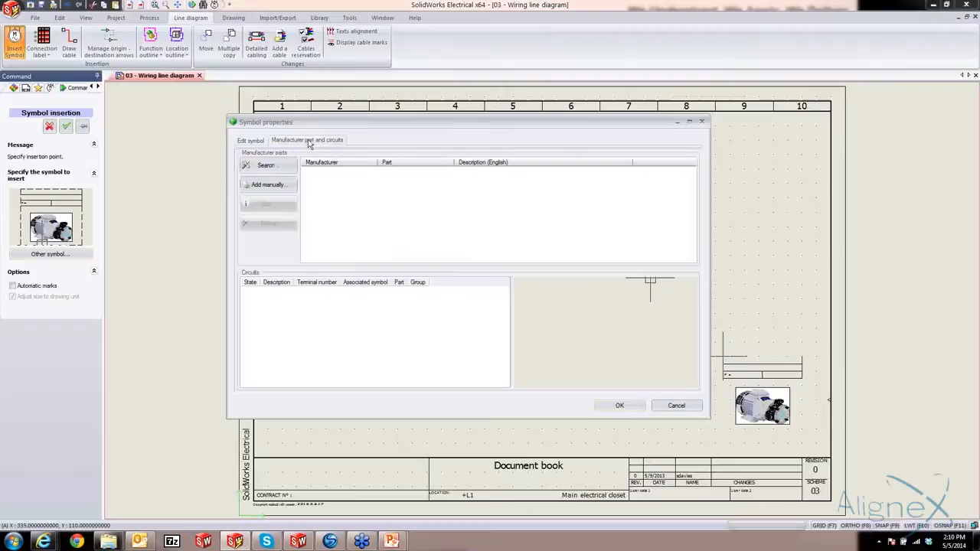
pyautogui.click(268, 165)
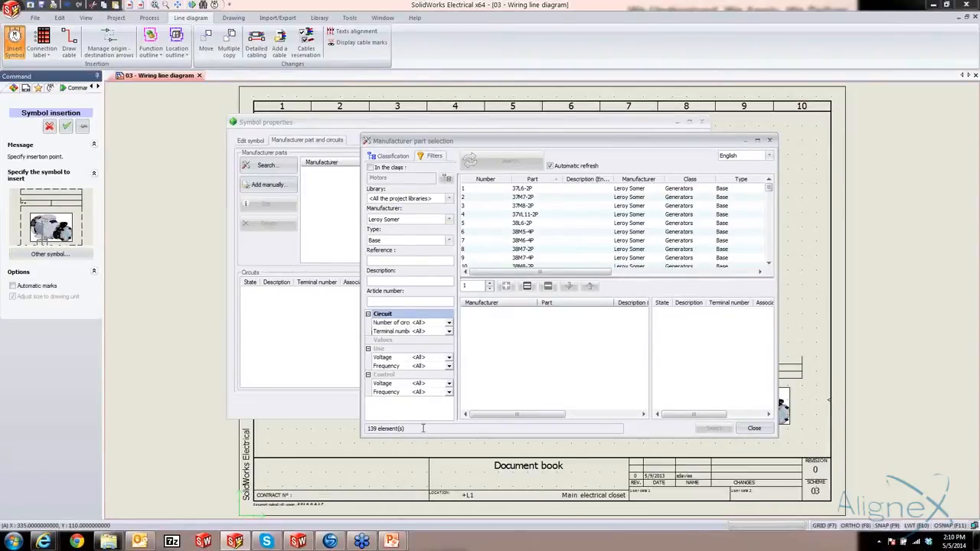
pyautogui.click(379, 261)
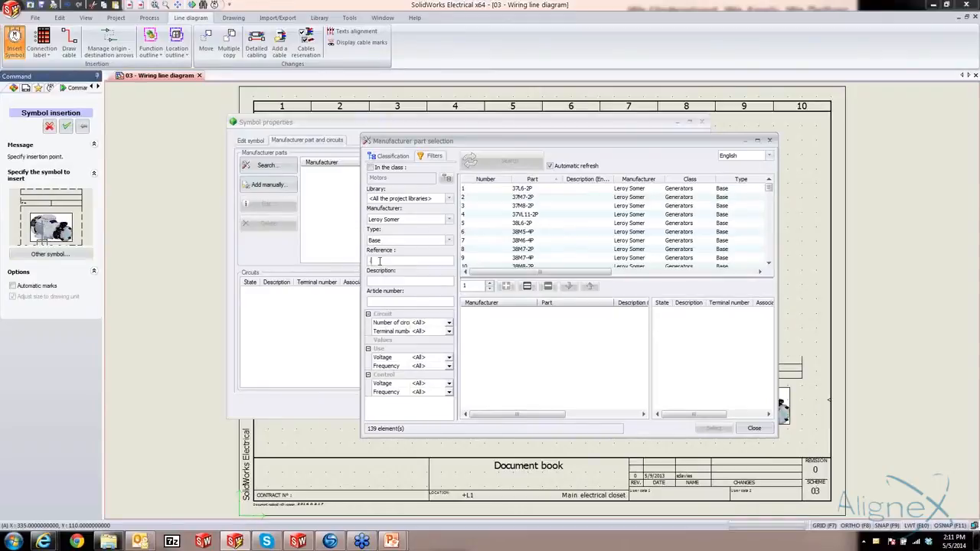
pyautogui.write('ls112')
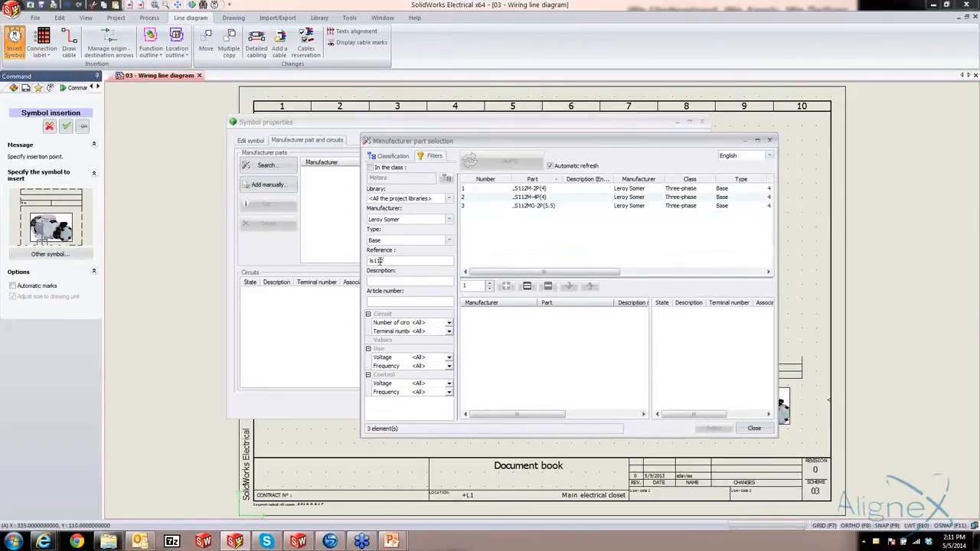
pyautogui.click(519, 197)
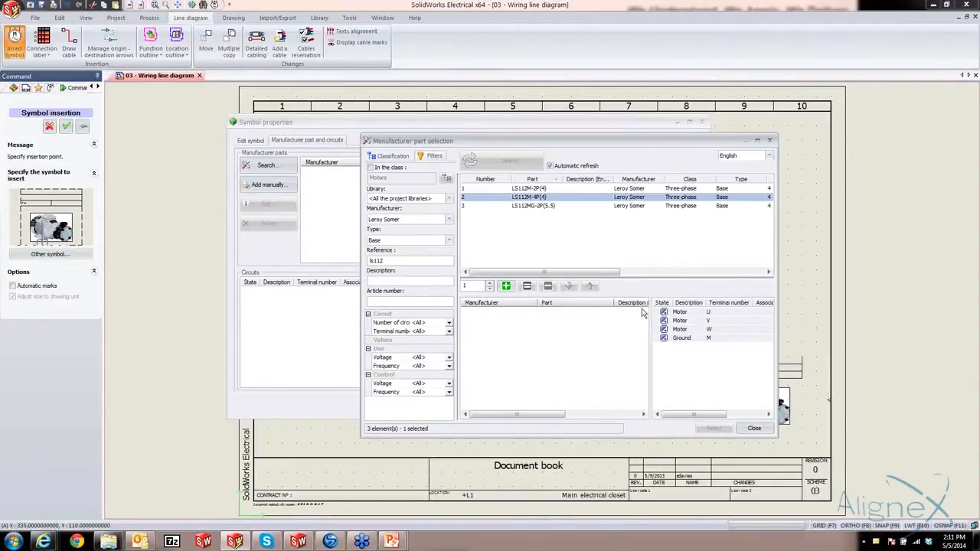
pyautogui.click(506, 286)
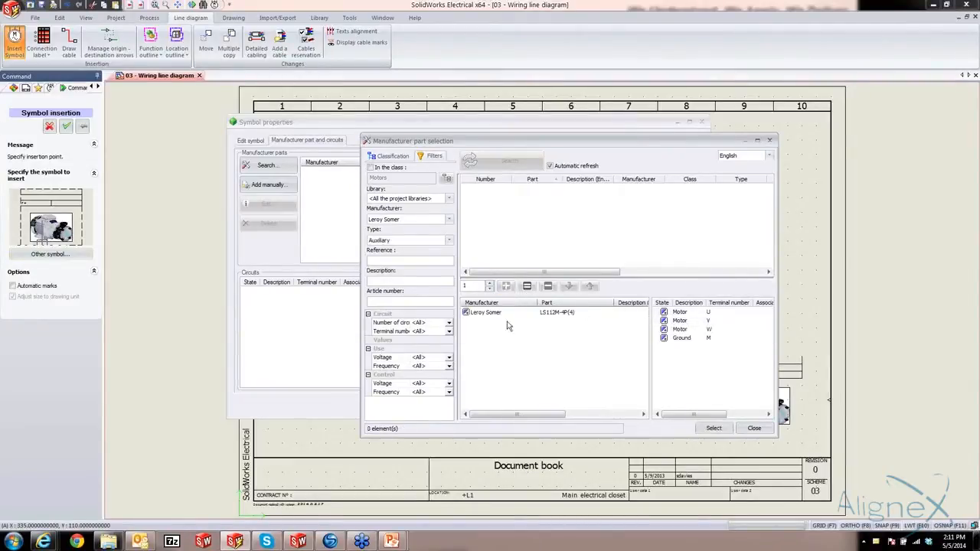
pyautogui.click(717, 429)
pyautogui.click(620, 405)
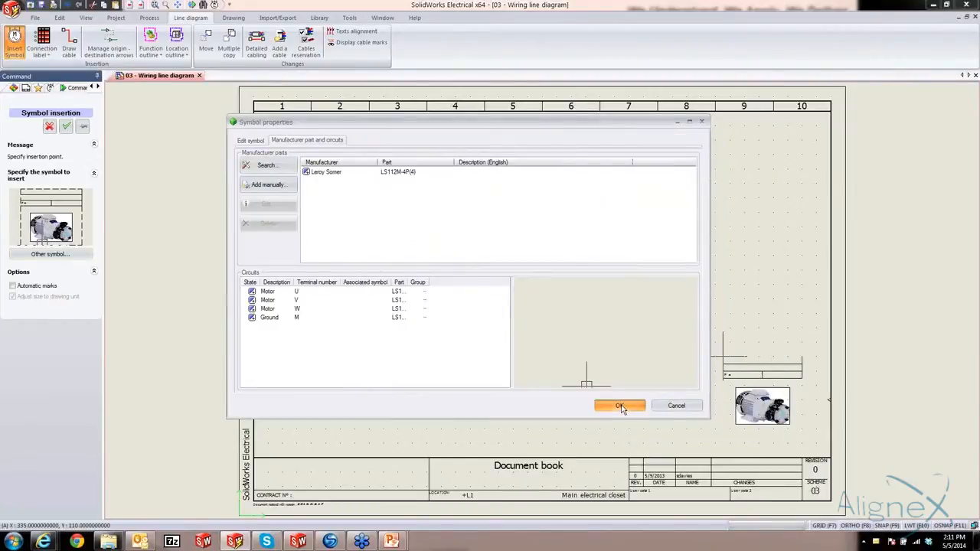
pyautogui.scroll(3, 774, 392)
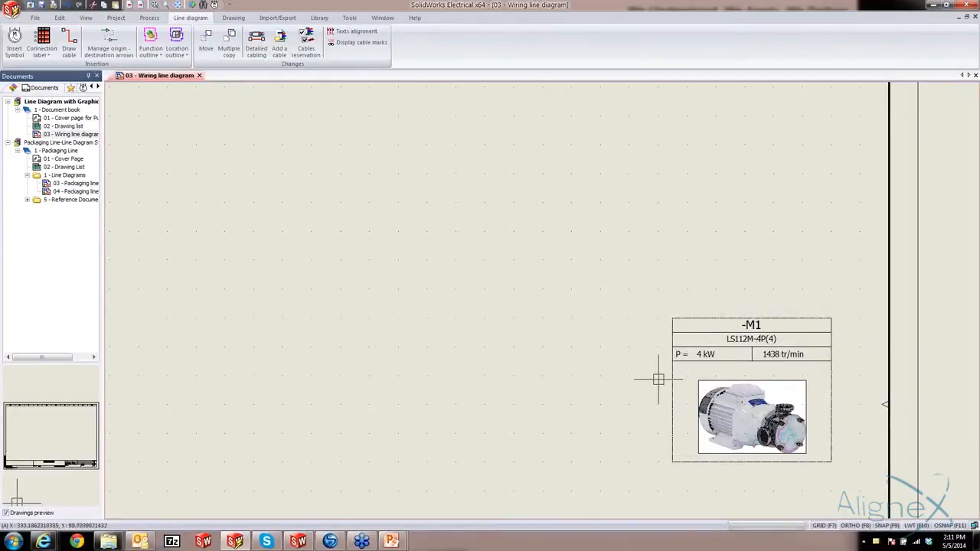
pyautogui.scroll(-5, 659, 379)
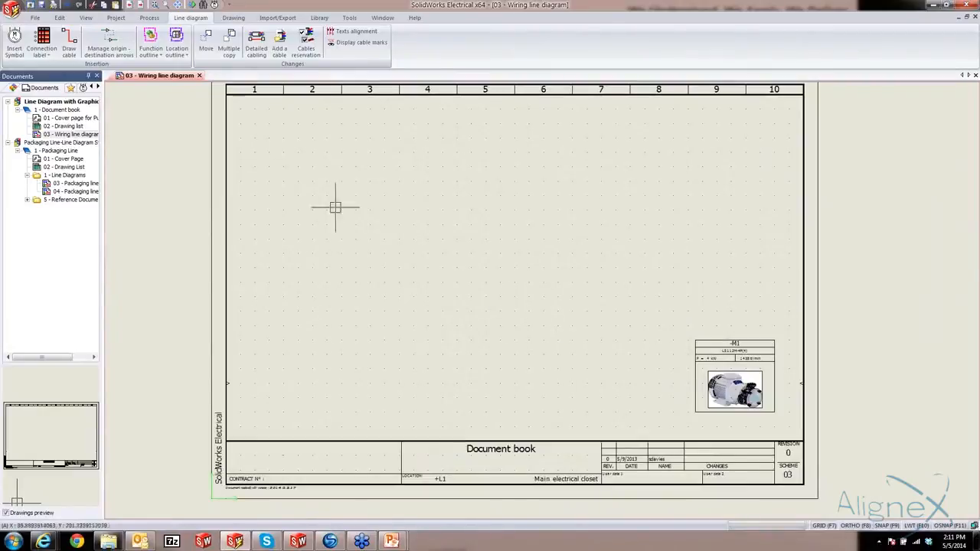
# Insert the pictorial Terminal strip symbol from the Terminal strips, terminals class beside the pump below column 7, accepting its default properties
pyautogui.click(22, 48)
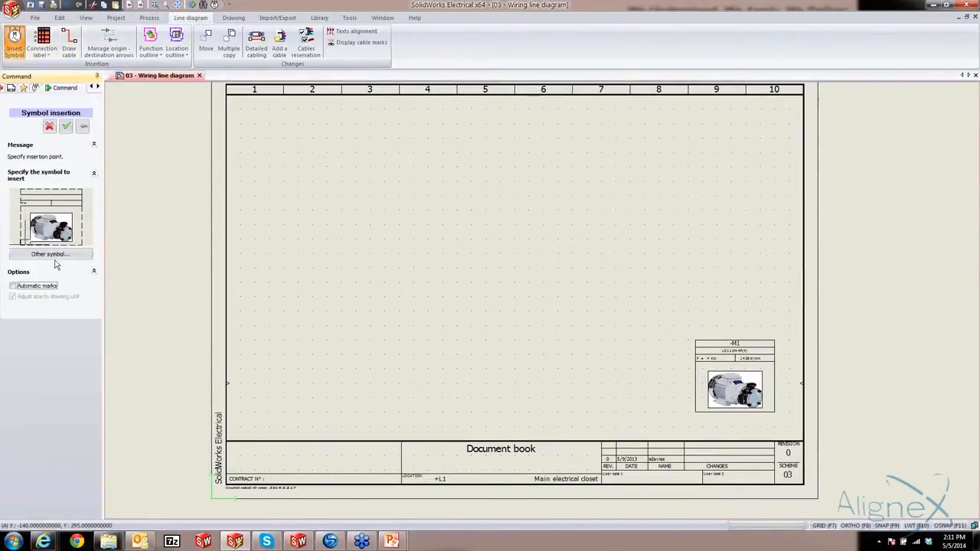
pyautogui.click(51, 254)
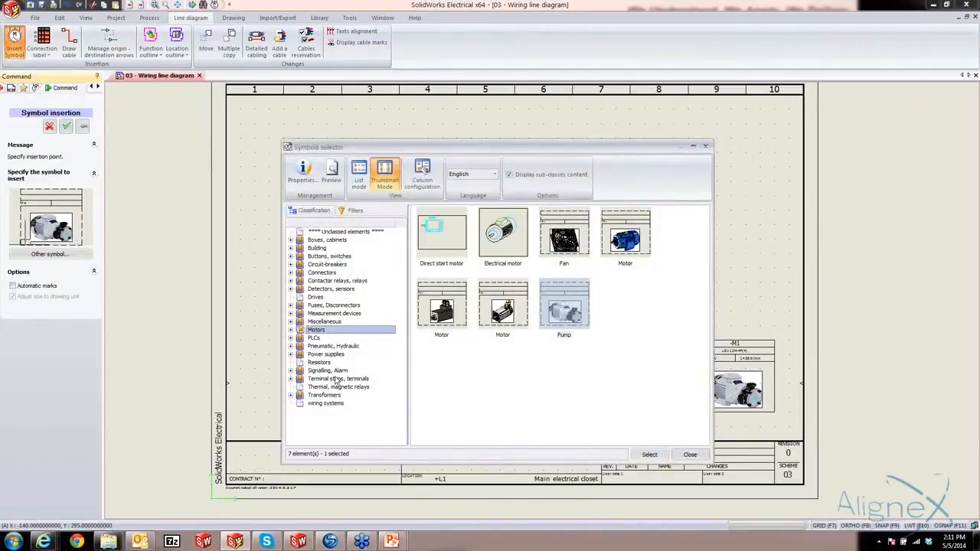
pyautogui.click(337, 380)
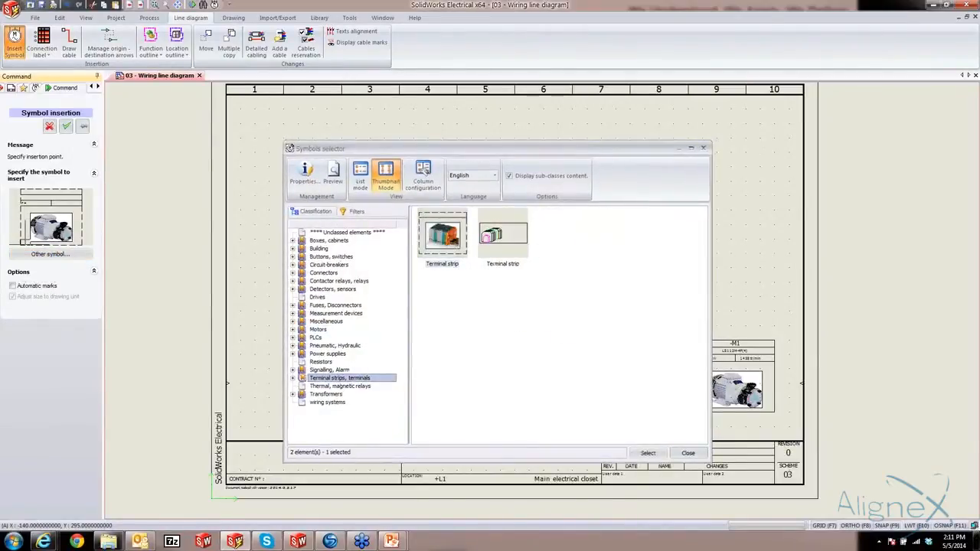
pyautogui.click(648, 453)
pyautogui.click(580, 355)
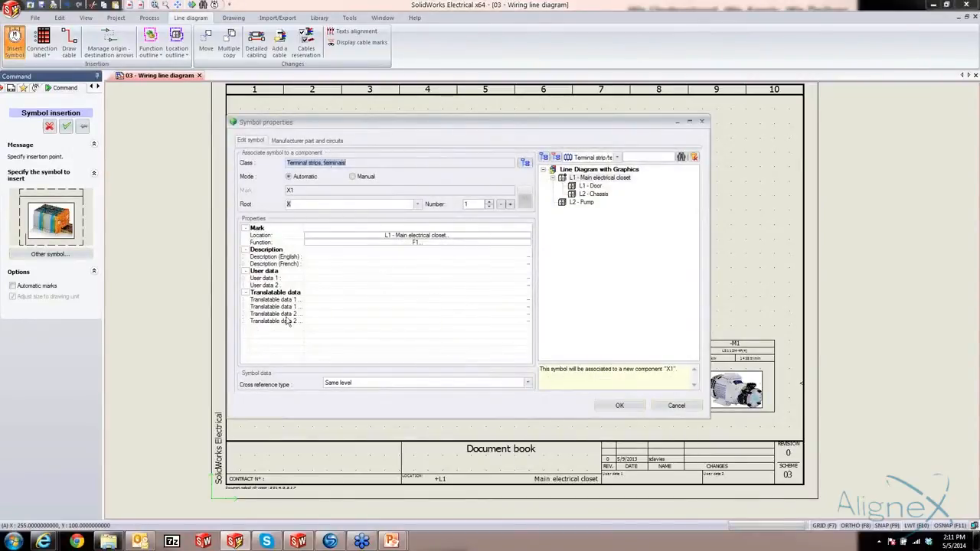
pyautogui.click(619, 406)
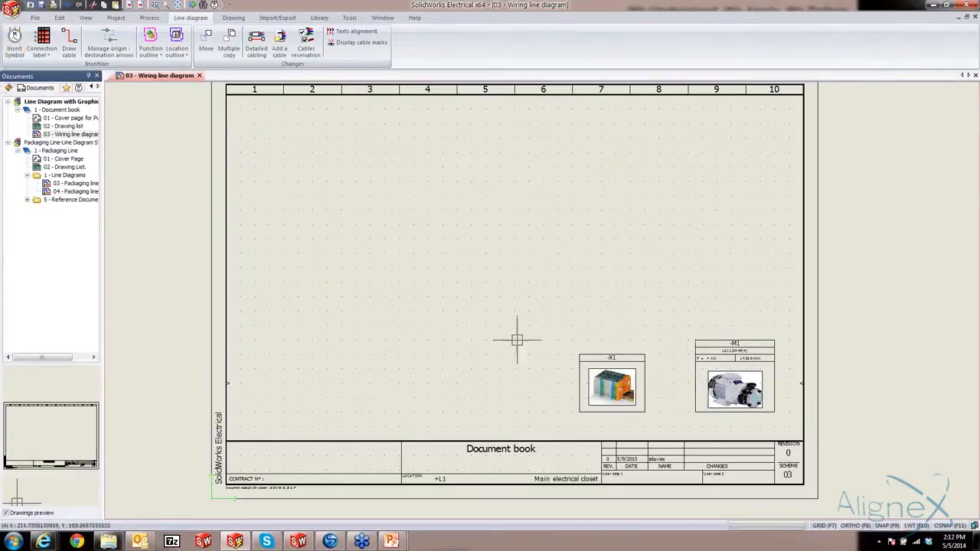
# Insert a Lever limit switch symbol from the Detectors, sensors class above the pump, accepting its default properties
pyautogui.click(13, 47)
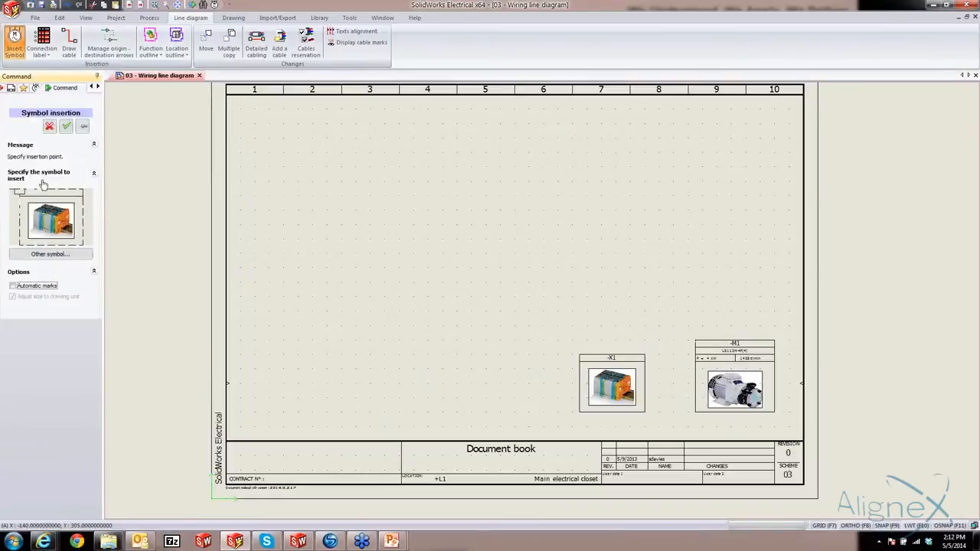
pyautogui.click(49, 255)
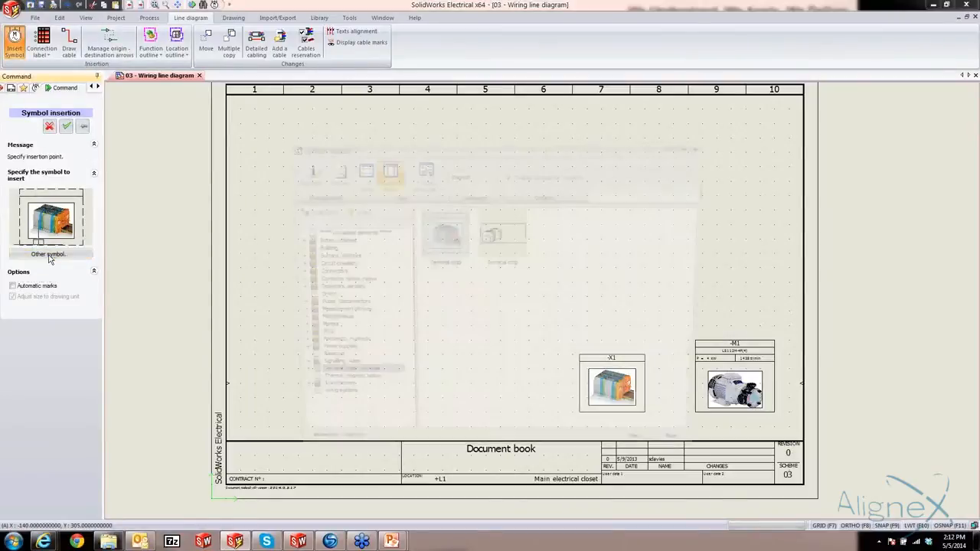
pyautogui.click(322, 289)
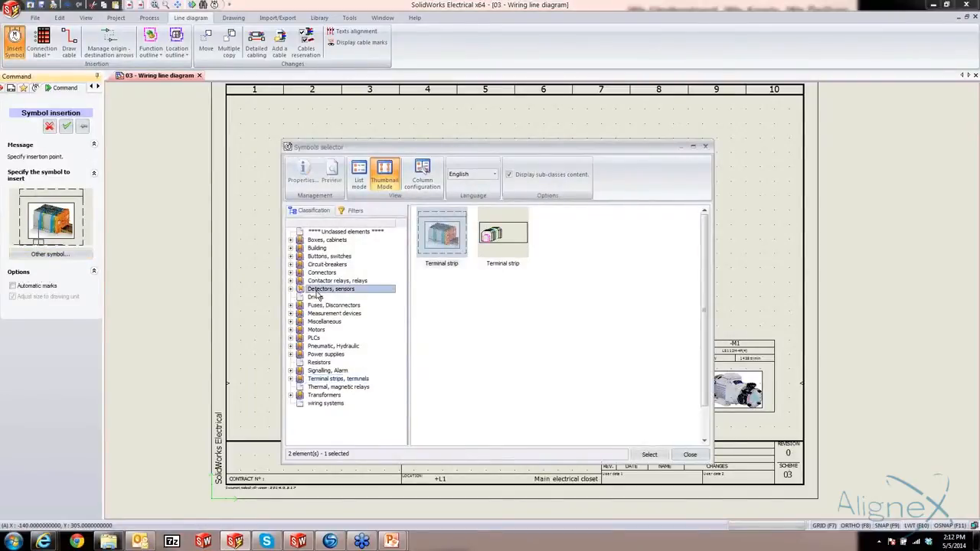
pyautogui.click(500, 247)
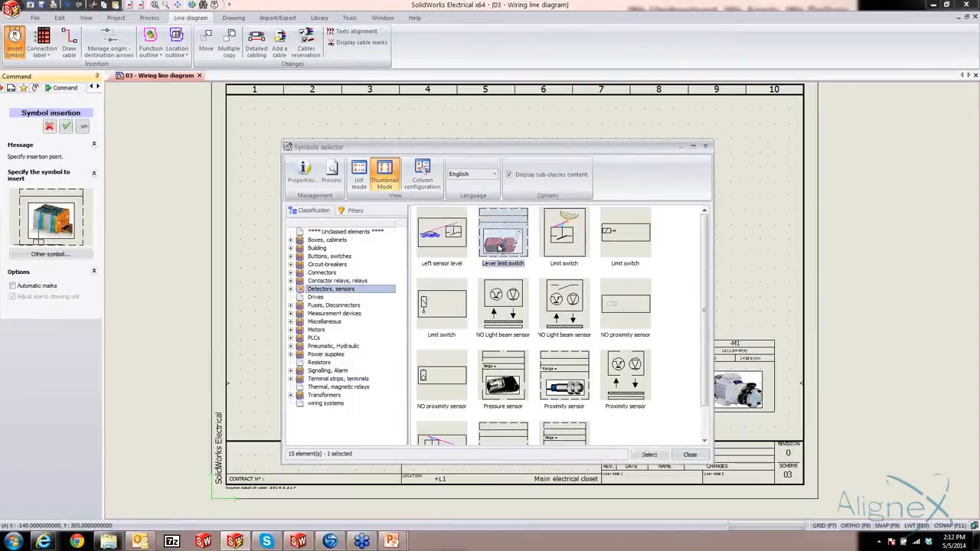
pyautogui.click(650, 455)
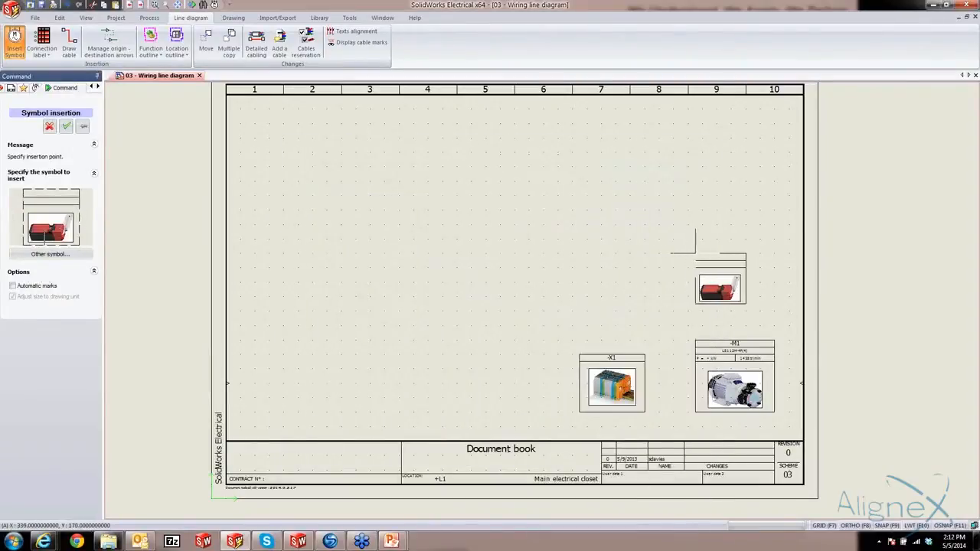
pyautogui.click(696, 261)
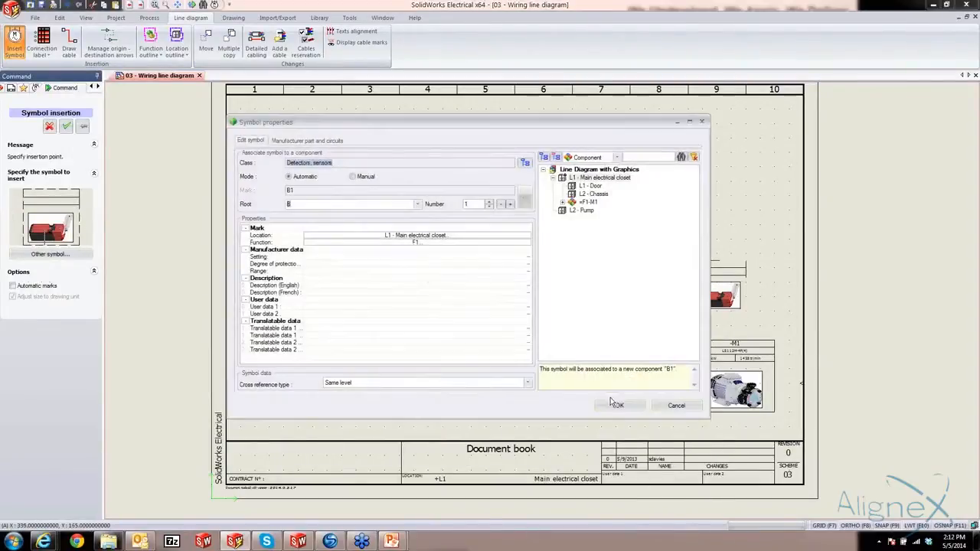
pyautogui.click(619, 405)
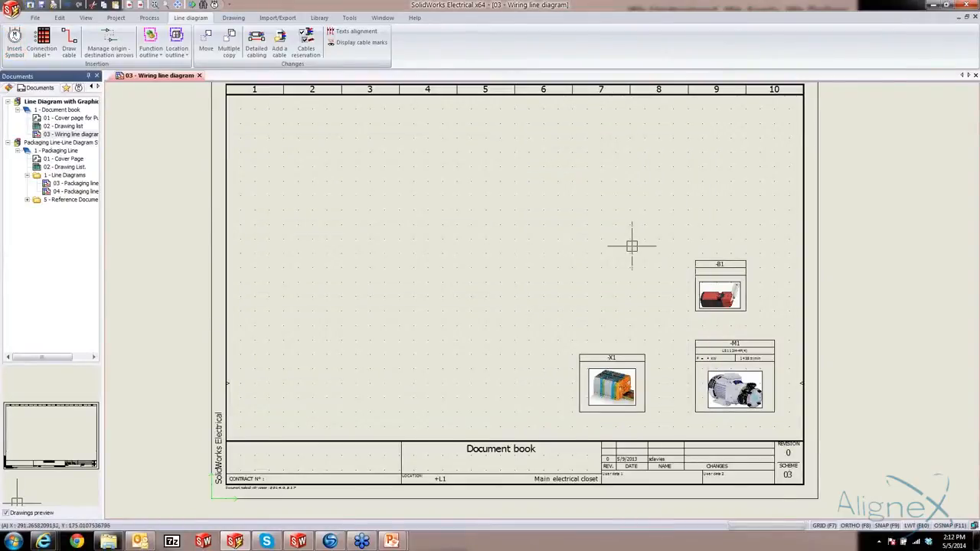
# Draw a straight cable from the pump's side to the facing side of the terminal strip
pyautogui.click(70, 40)
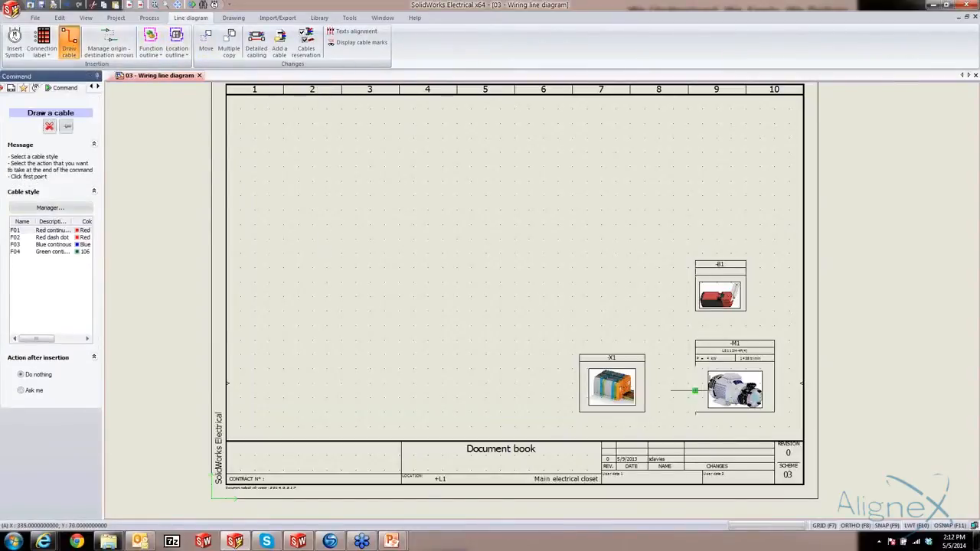
pyautogui.click(695, 383)
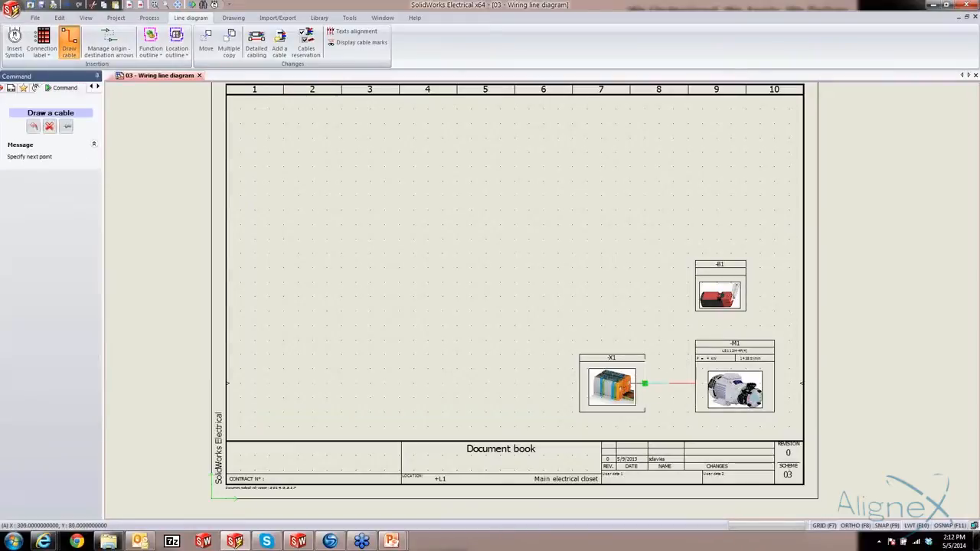
pyautogui.click(645, 383)
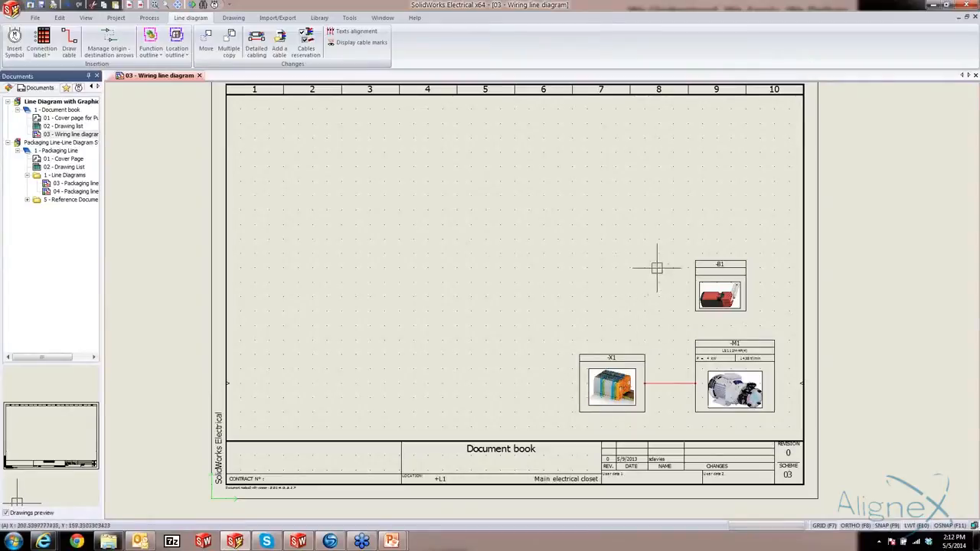
# Draw an L-shaped cable from the lever limit switch's side down to the upper edge of the terminal strip
pyautogui.click(72, 42)
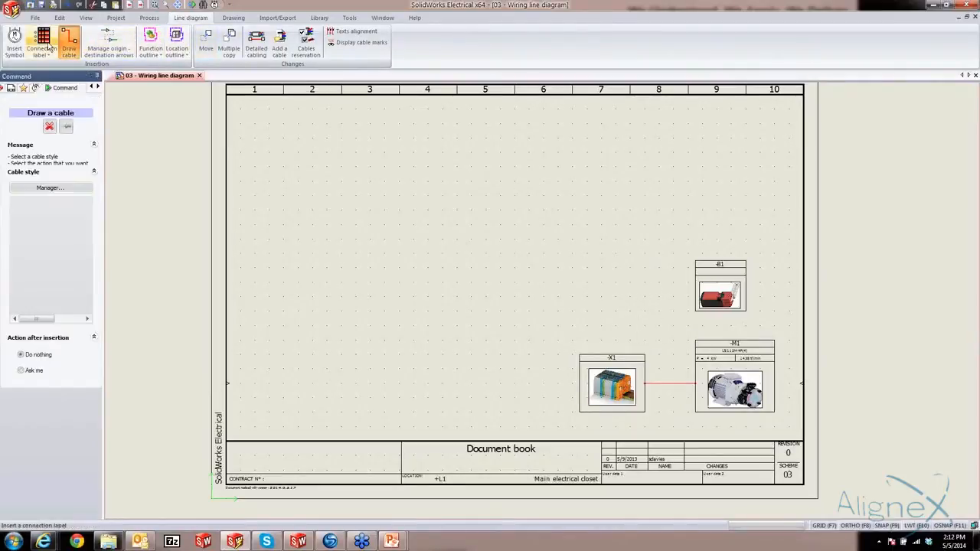
pyautogui.click(695, 283)
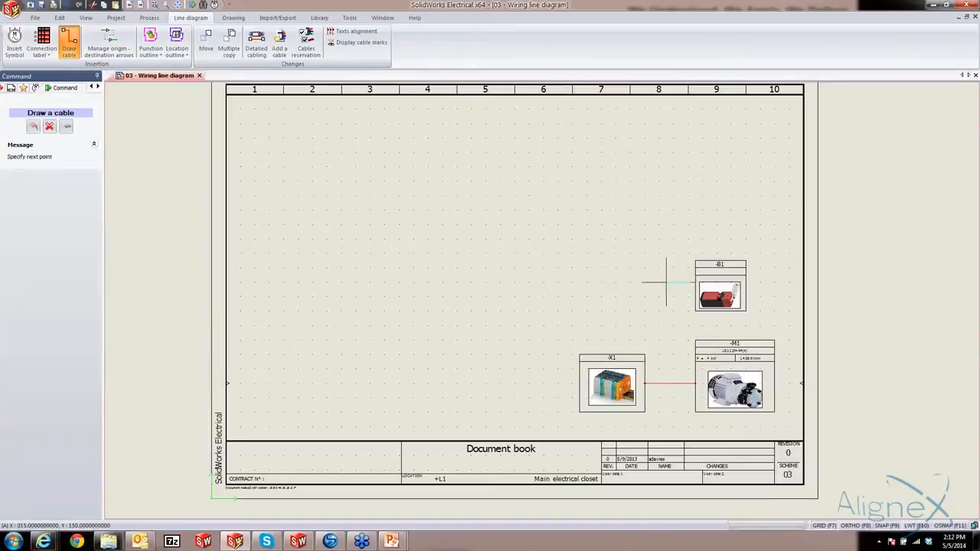
pyautogui.click(630, 283)
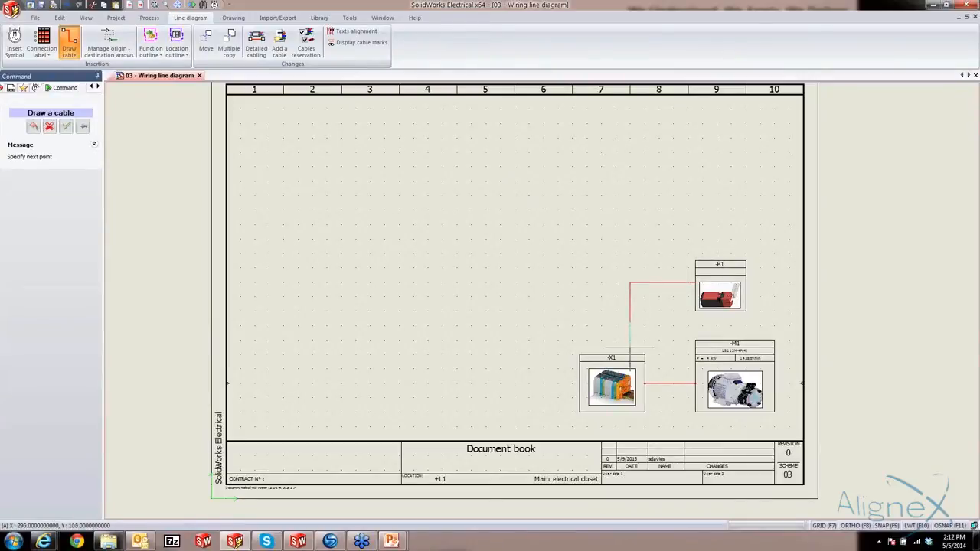
pyautogui.click(630, 355)
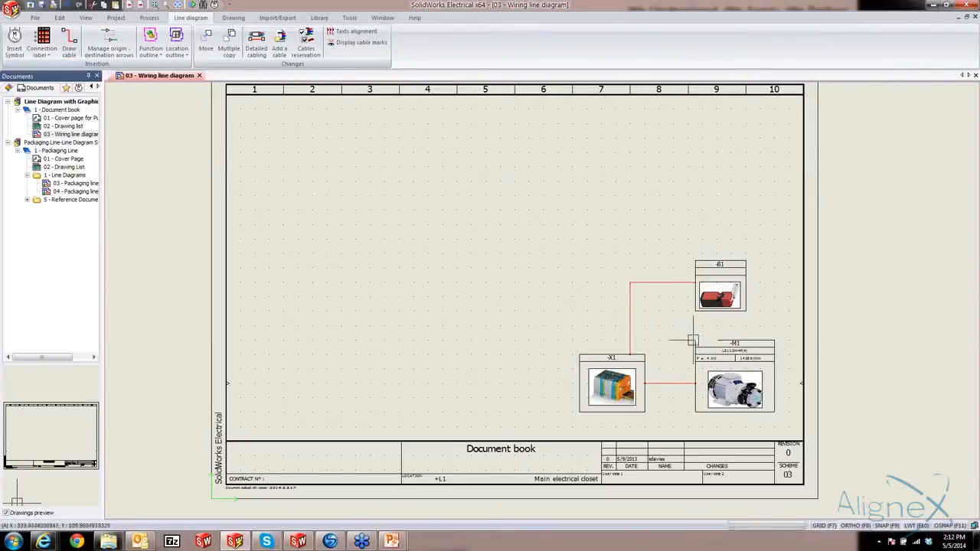
# Find manufacturer parts by reference e2k-l26, assign the Omron E2K-L26MC1 to the lever limit switch and confirm its symbol properties
pyautogui.rightClick(719, 295)
pyautogui.rightClick(716, 262)
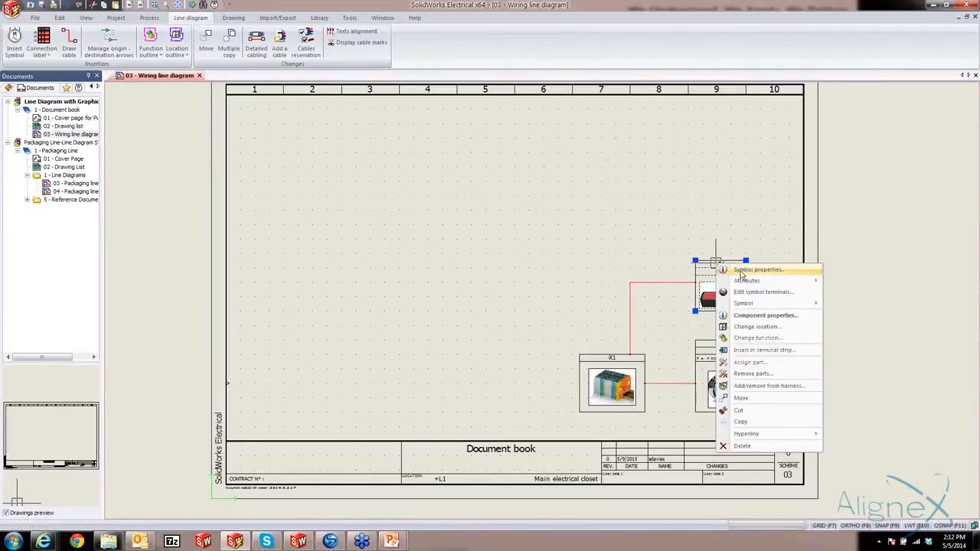
pyautogui.click(759, 269)
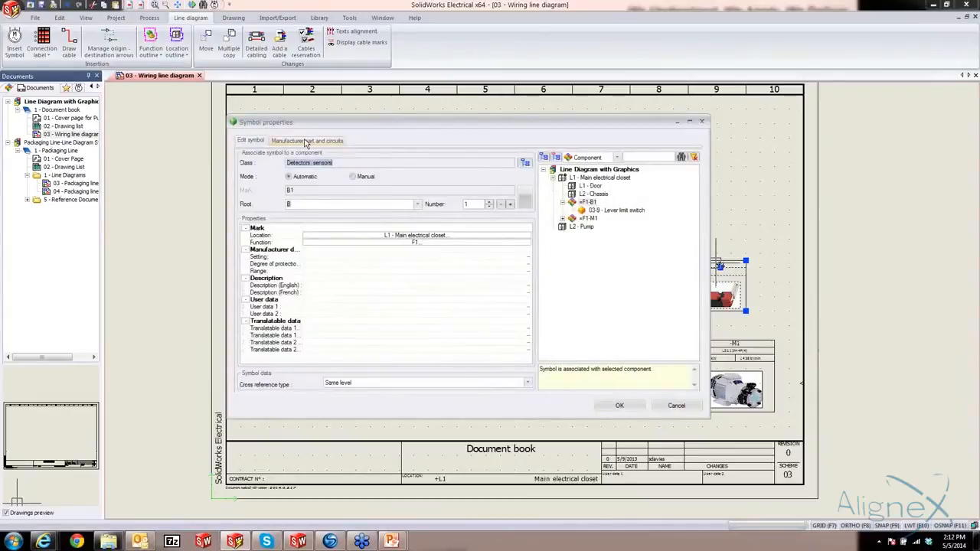
pyautogui.click(305, 141)
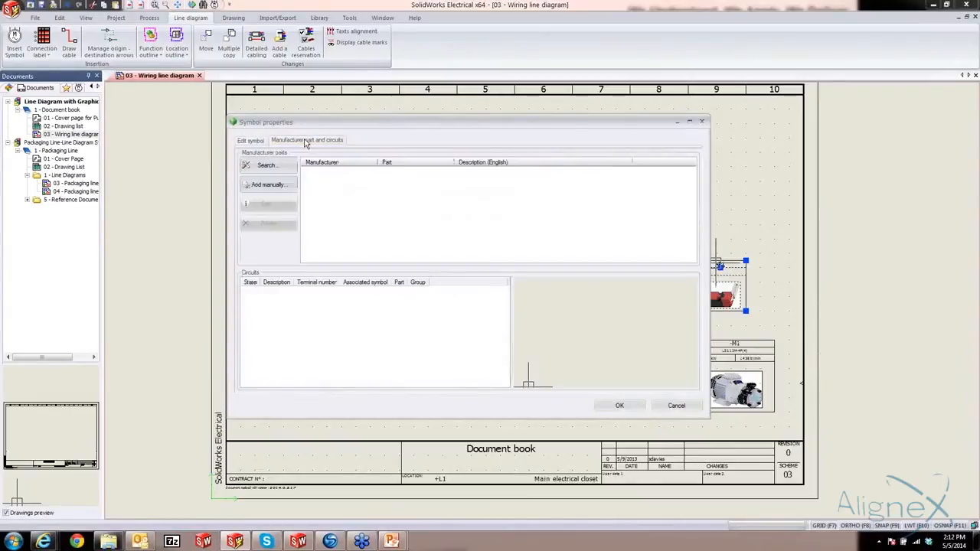
pyautogui.click(260, 167)
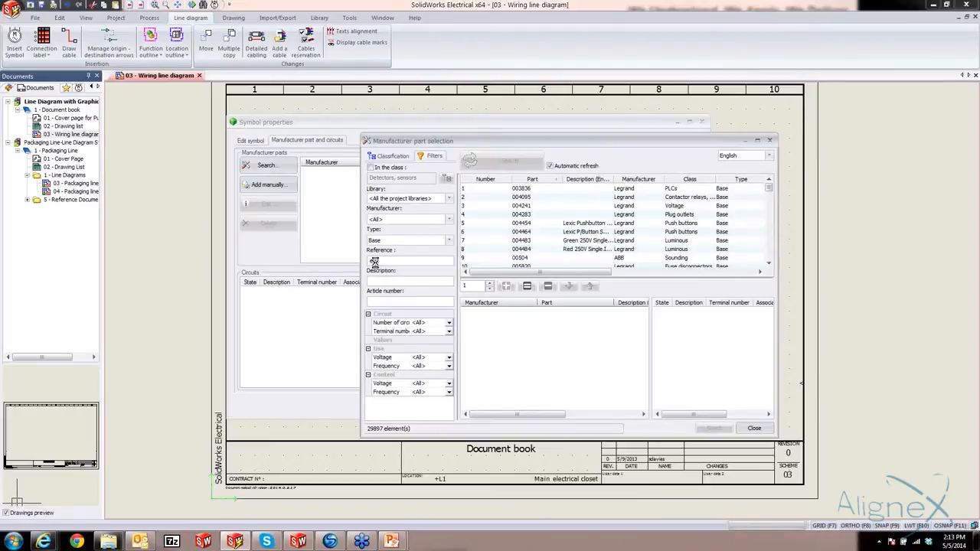
pyautogui.write('e2k')
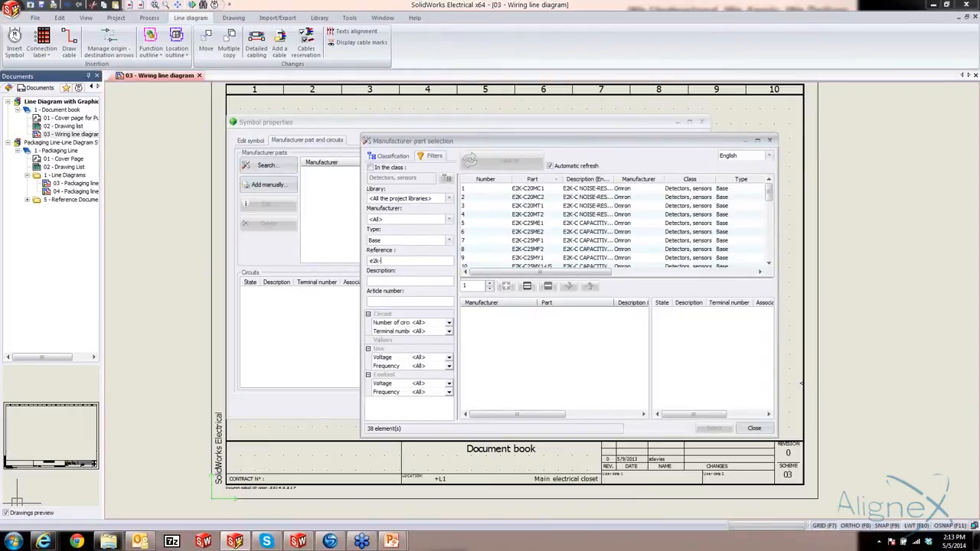
pyautogui.write('-l26')
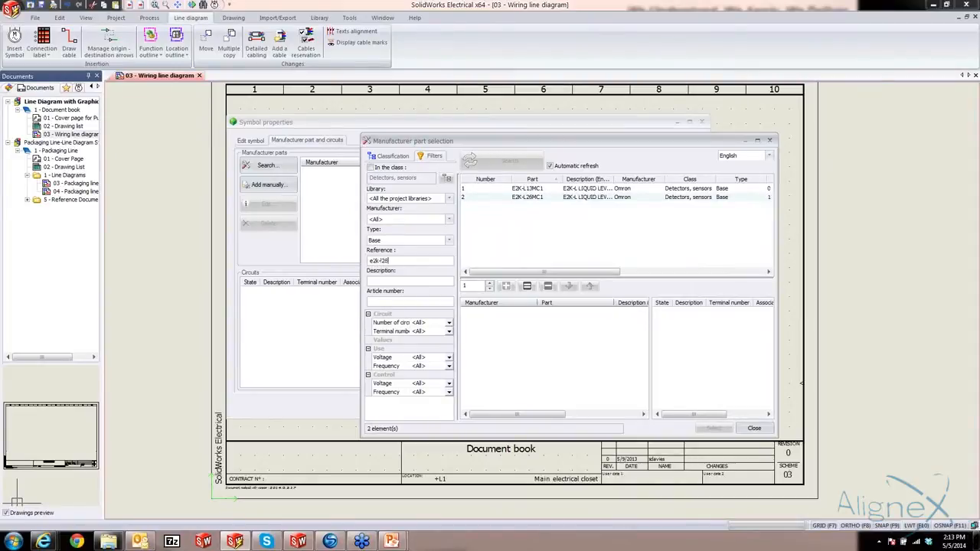
pyautogui.click(519, 189)
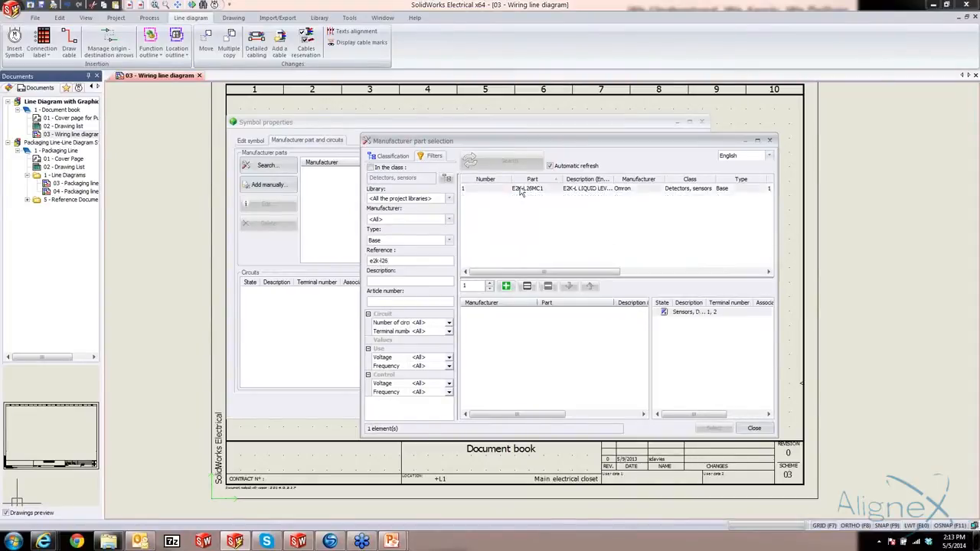
pyautogui.click(506, 287)
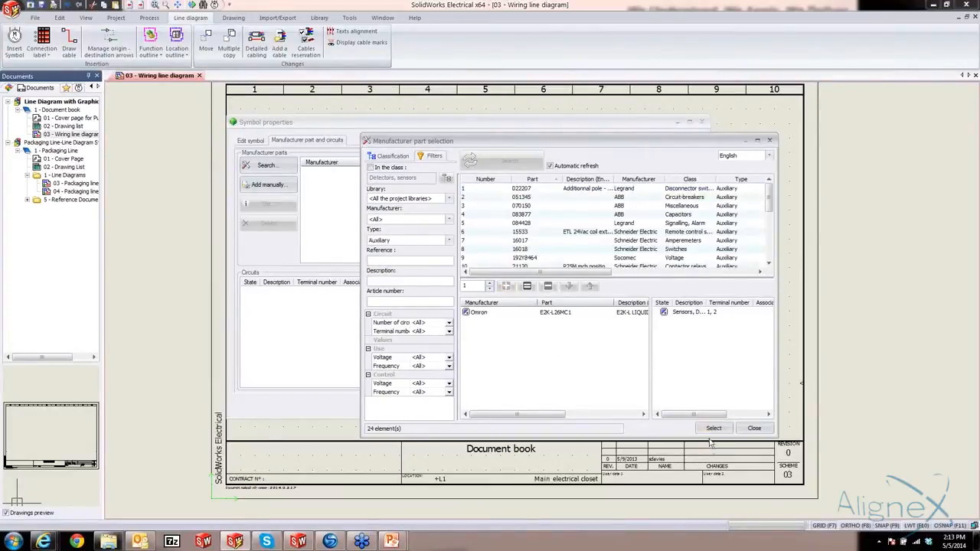
pyautogui.click(713, 429)
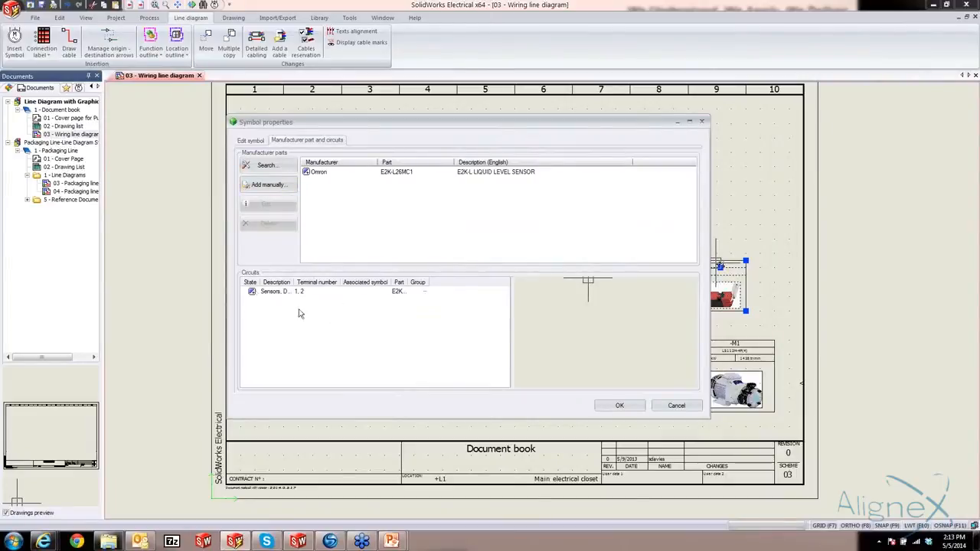
pyautogui.click(633, 407)
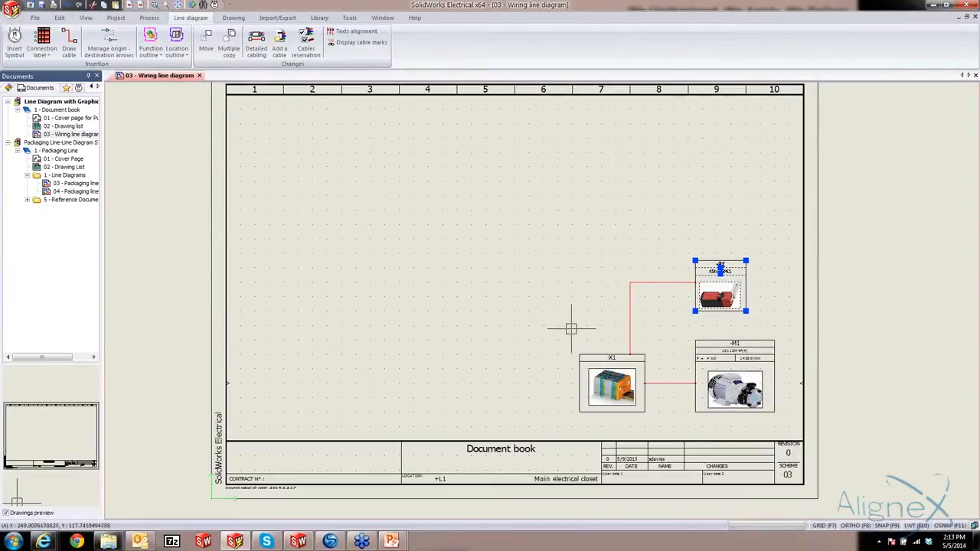
# In detailed cabling for the terminal strip-to-pump cable, find references by gvs rh 4g2 and add one GVS RH 4G25 cable
pyautogui.click(672, 383)
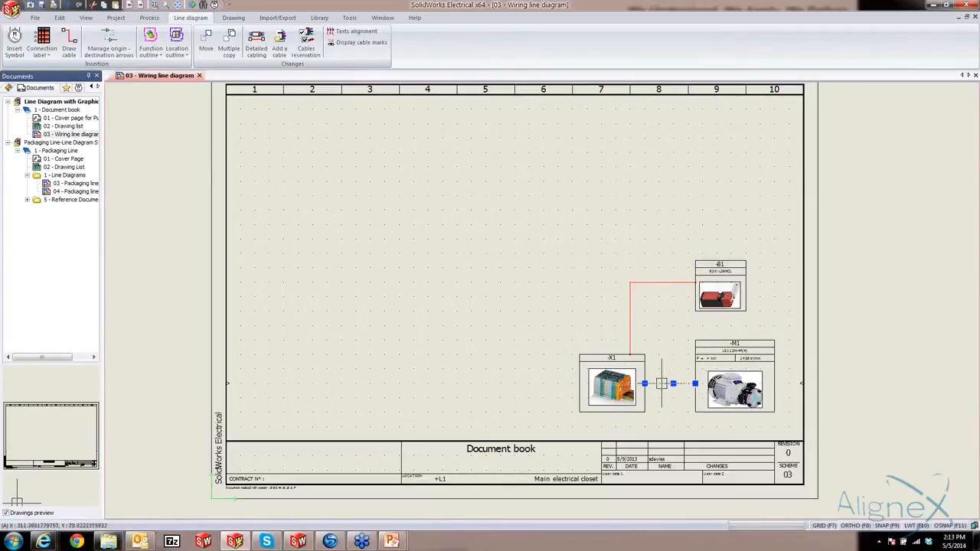
pyautogui.doubleClick(663, 385)
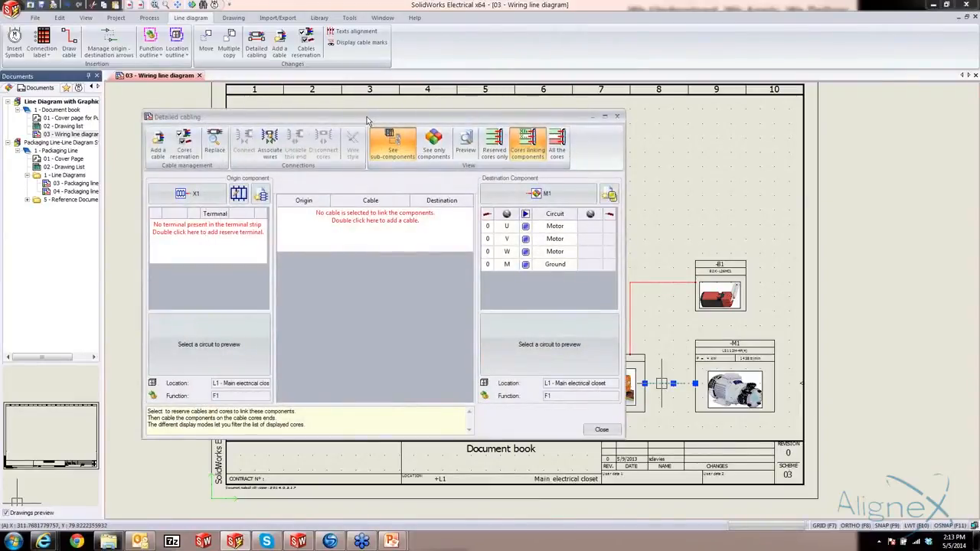
pyautogui.moveTo(367, 120); pyautogui.dragTo(355, 80)
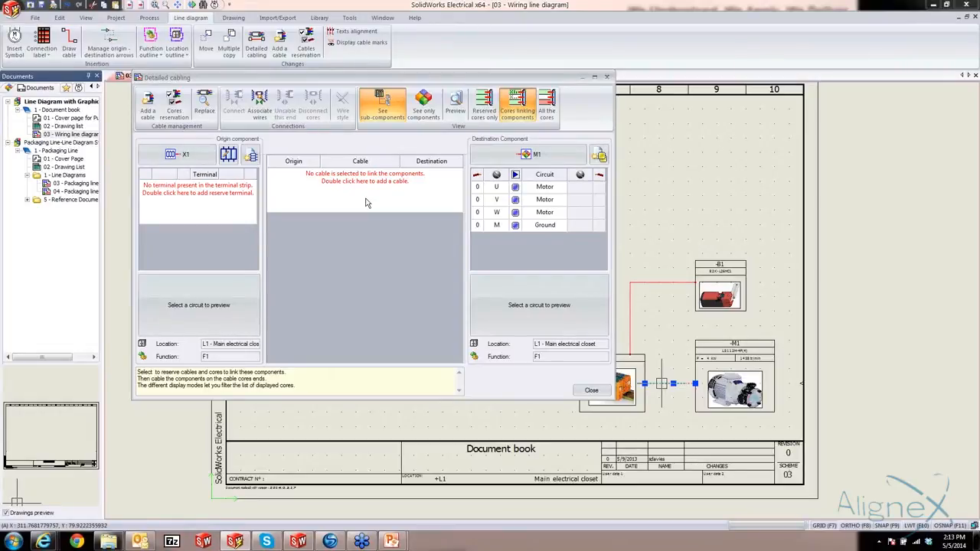
pyautogui.doubleClick(365, 176)
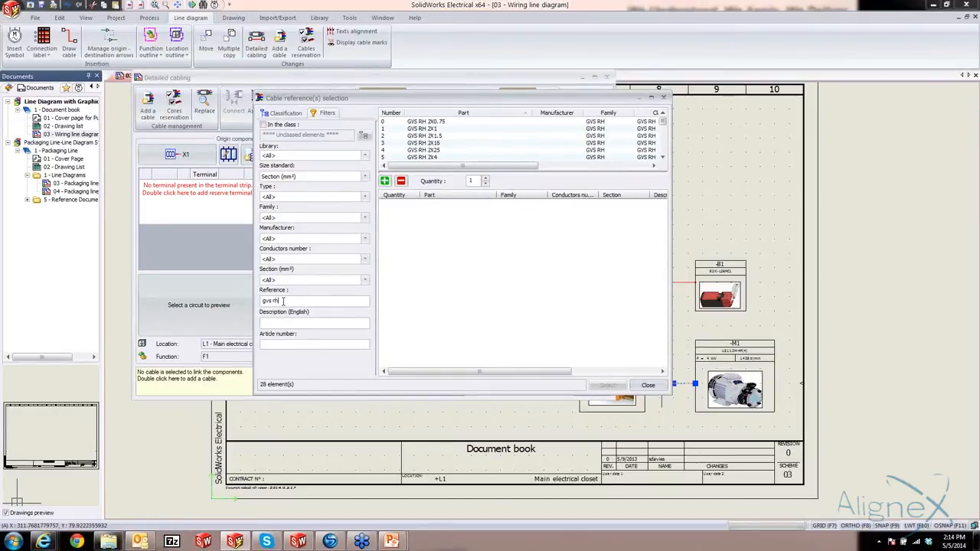
pyautogui.write('4g2')
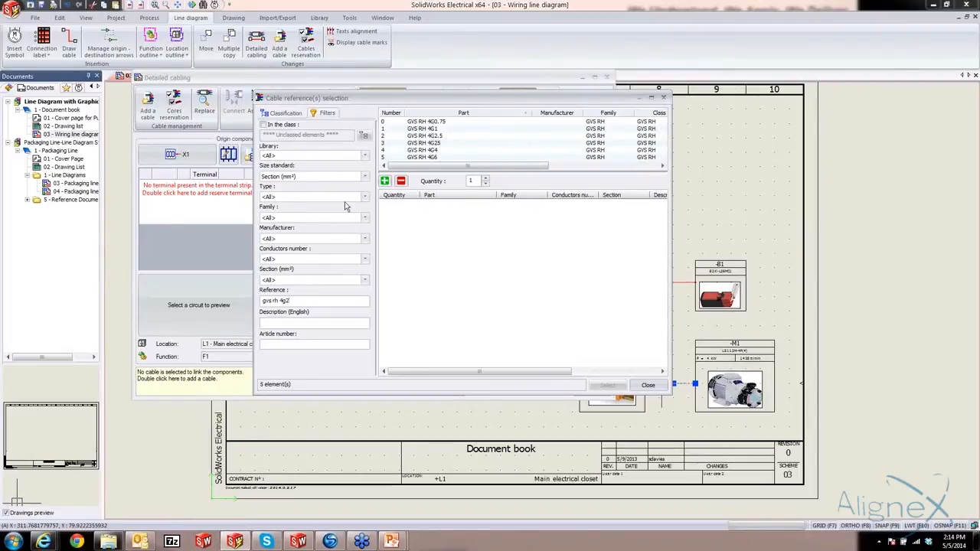
pyautogui.click(434, 130)
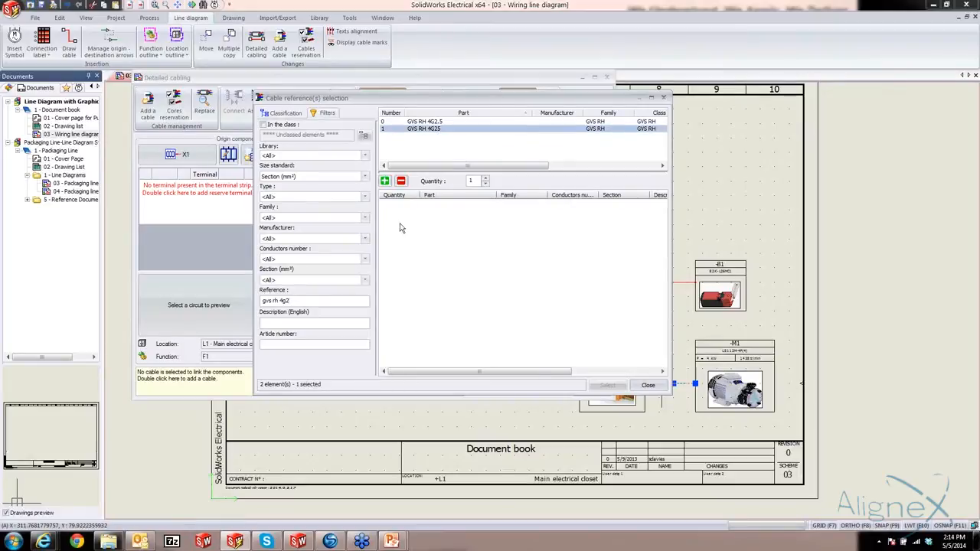
pyautogui.click(385, 181)
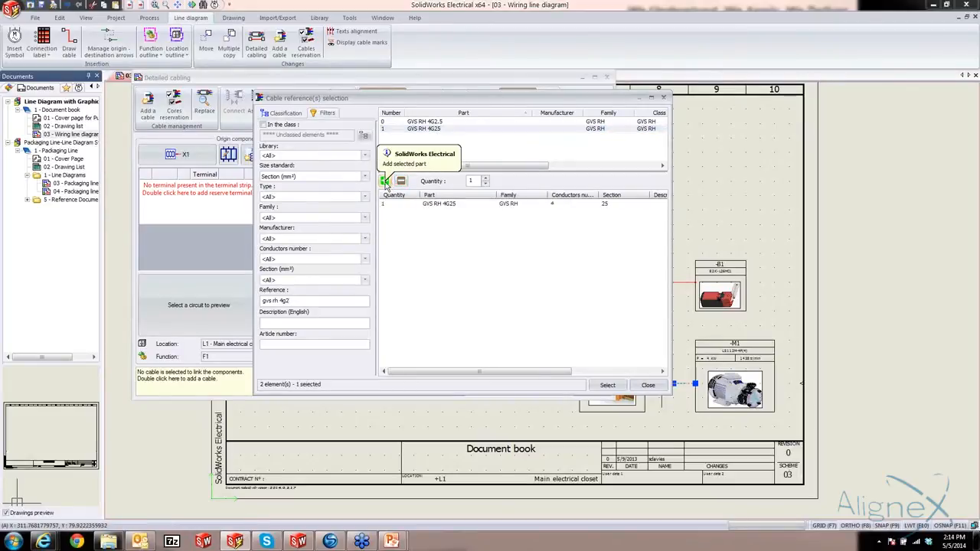
pyautogui.click(608, 385)
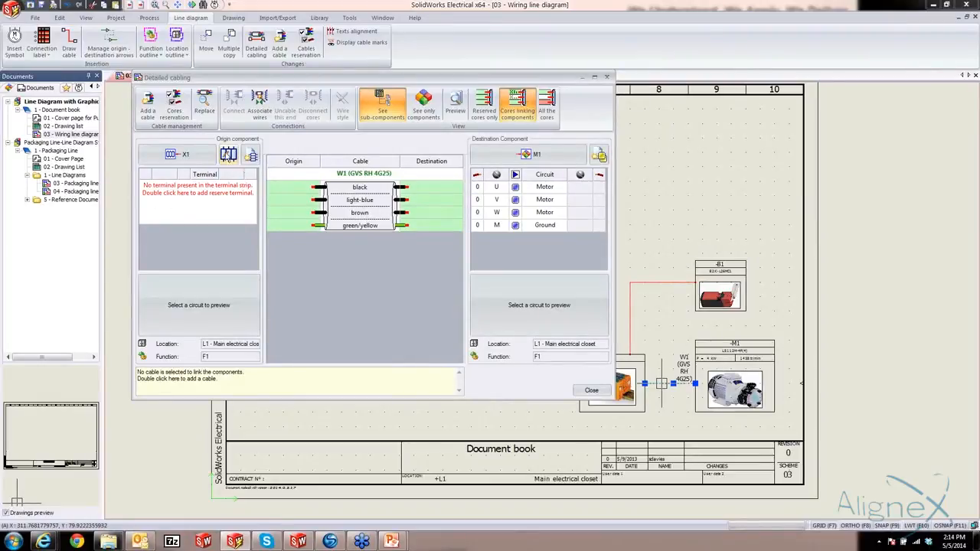
# Insert six terminals at once into terminal strip X1 with the terminal strip editor
pyautogui.click(228, 154)
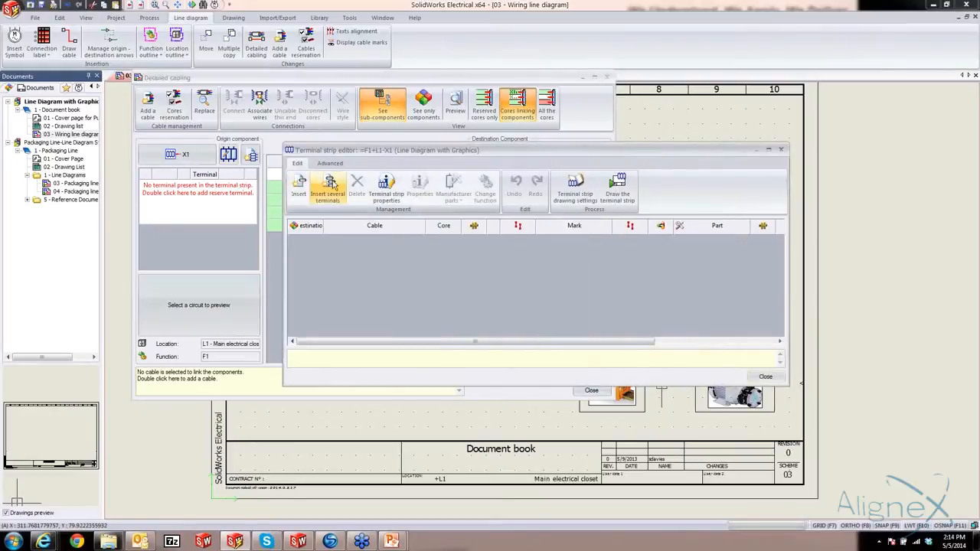
pyautogui.click(329, 186)
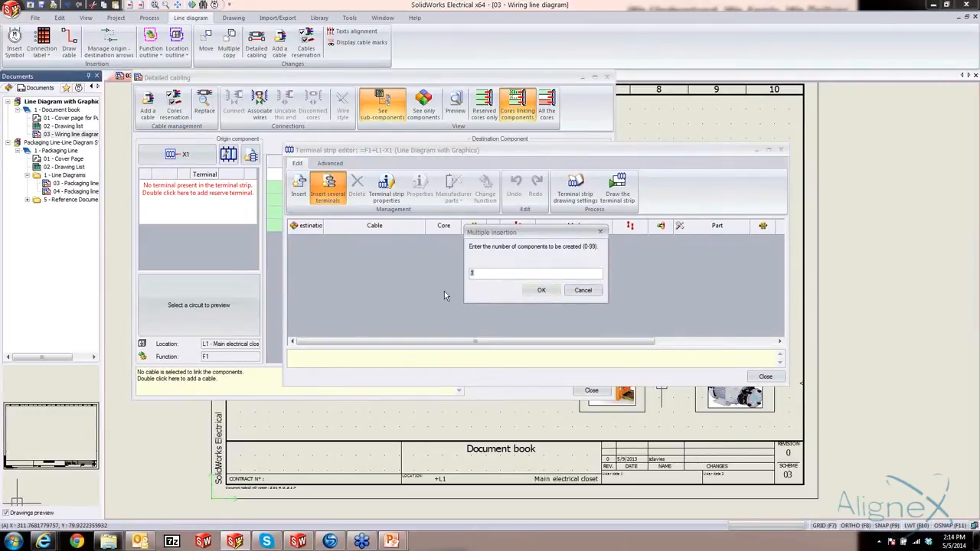
pyautogui.write('6')
pyautogui.click(542, 292)
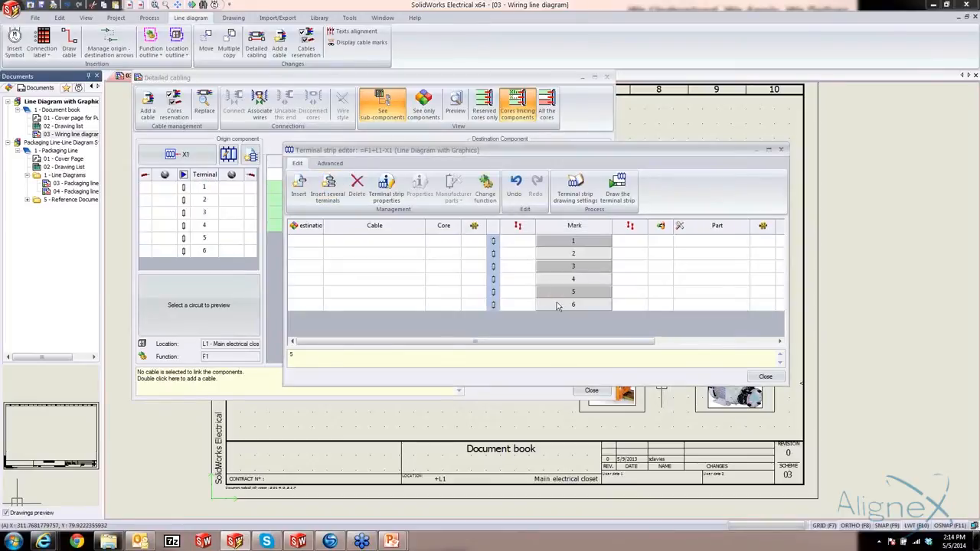
# Find Wago parts by reference 2001-12 and assign part 2001-1201 to all six terminals of strip X1
pyautogui.keyDown('shift'); pyautogui.click(566, 245); pyautogui.keyUp('shift')
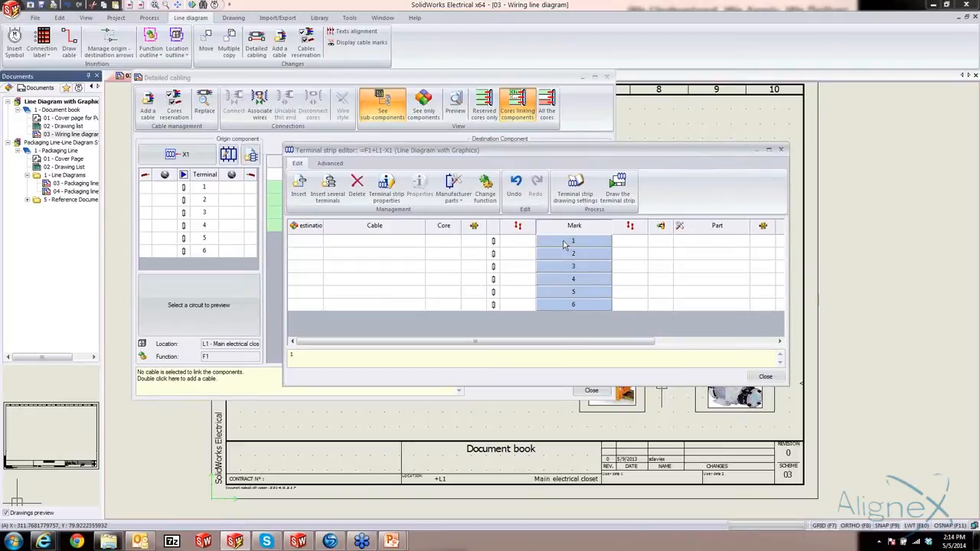
pyautogui.click(453, 195)
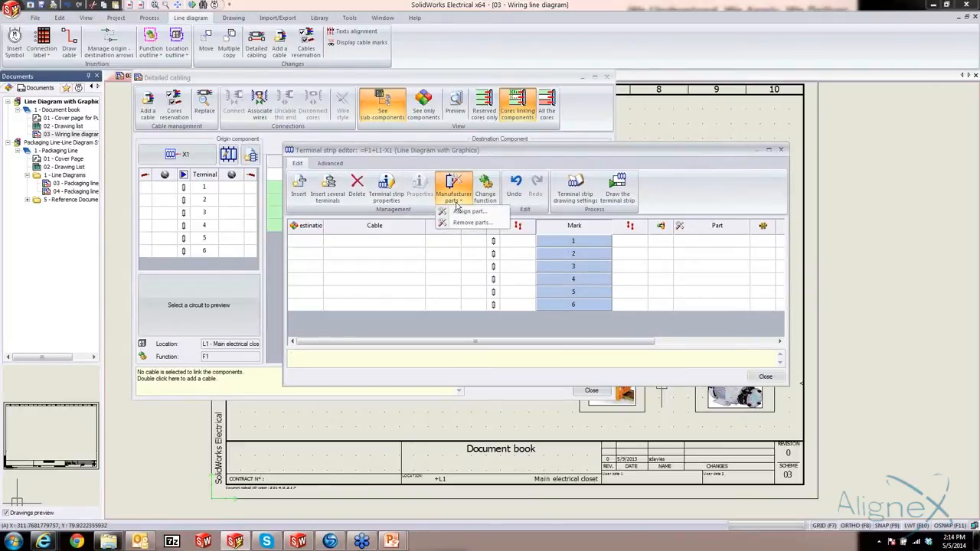
pyautogui.click(462, 211)
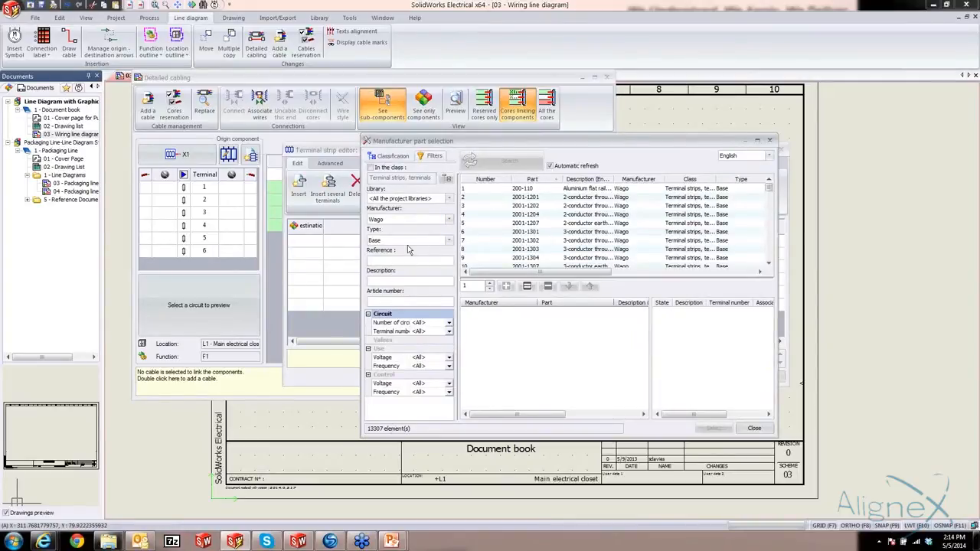
pyautogui.click(377, 262)
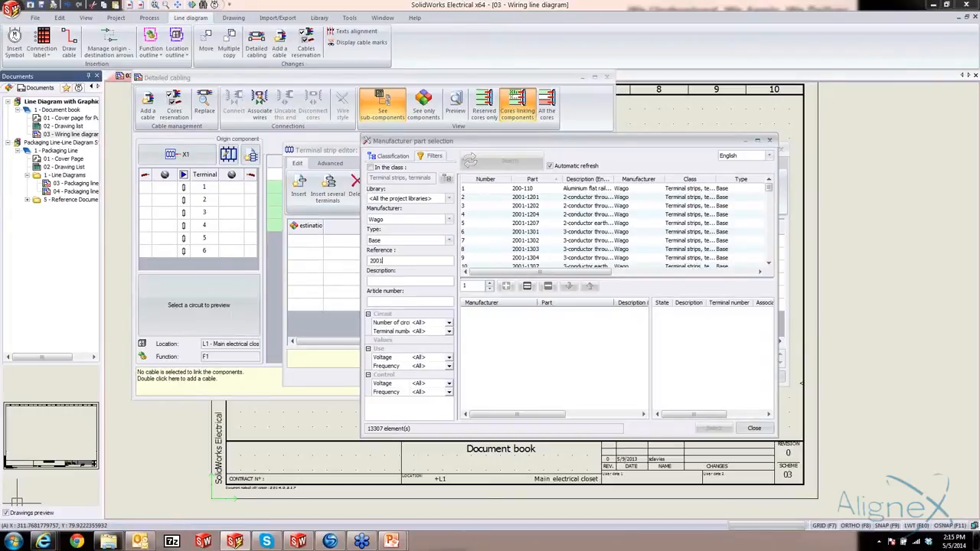
pyautogui.write('2001')
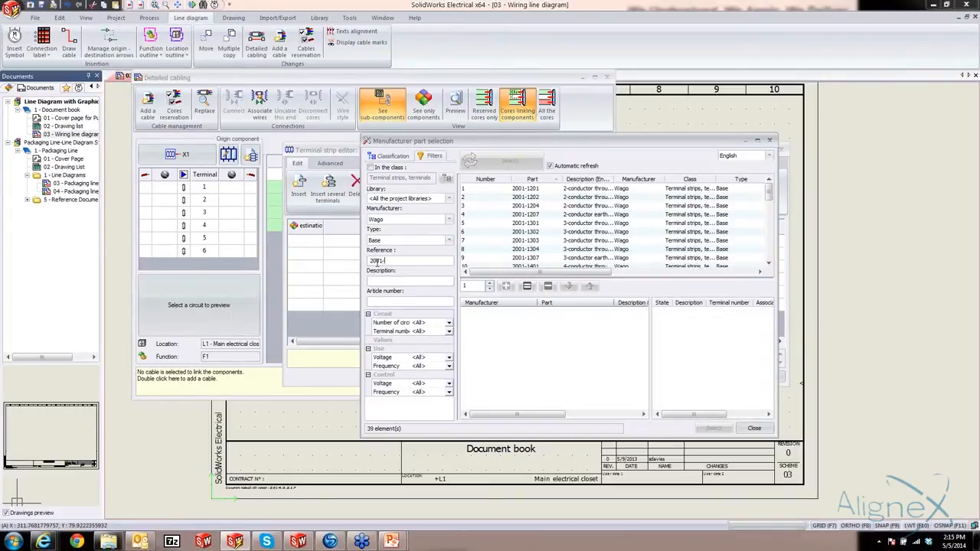
pyautogui.click(529, 188)
pyautogui.click(506, 288)
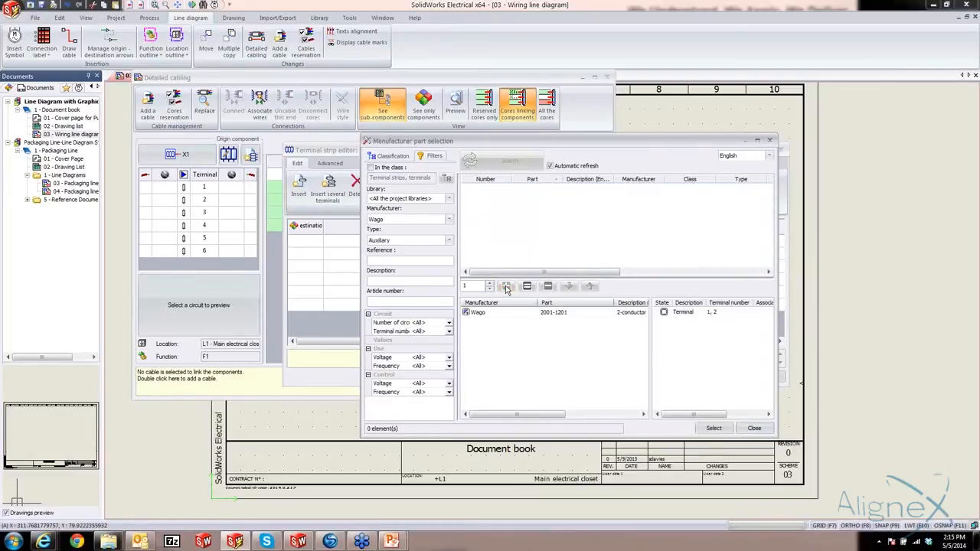
pyautogui.click(712, 428)
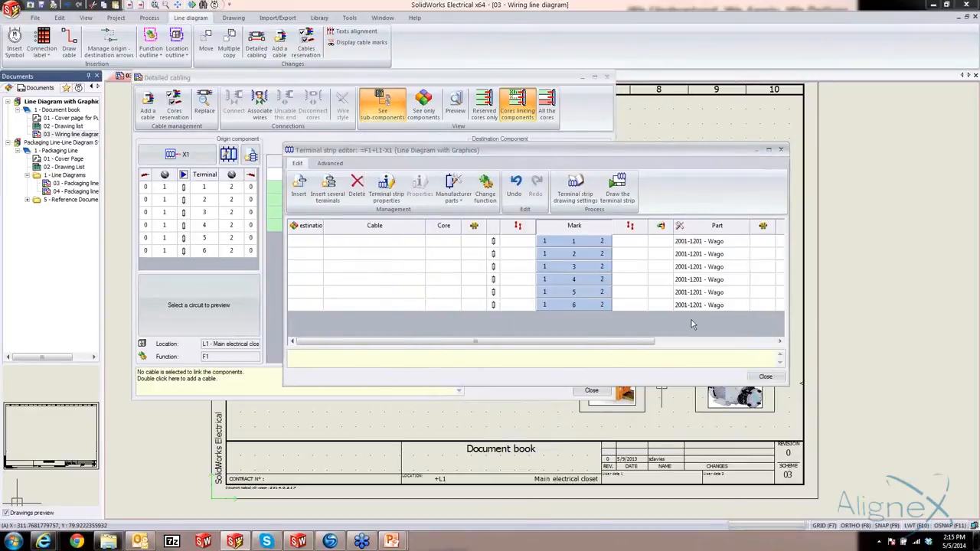
# Leave the terminal strip editor and connect the origin ends of all four W1 cores to side 2 of X1 terminals 1 to 4
pyautogui.click(763, 377)
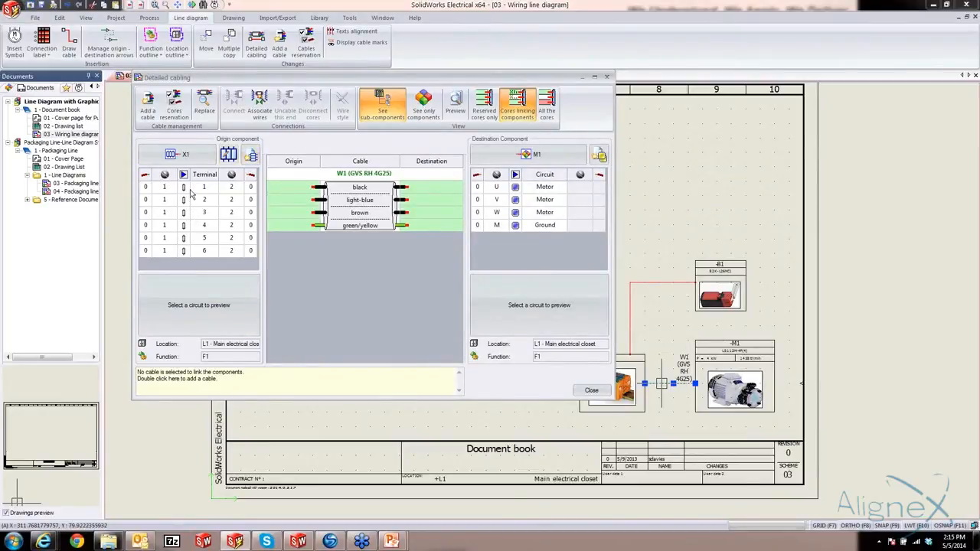
pyautogui.click(290, 188)
pyautogui.keyDown('shift'); pyautogui.click(287, 226); pyautogui.keyUp('shift')
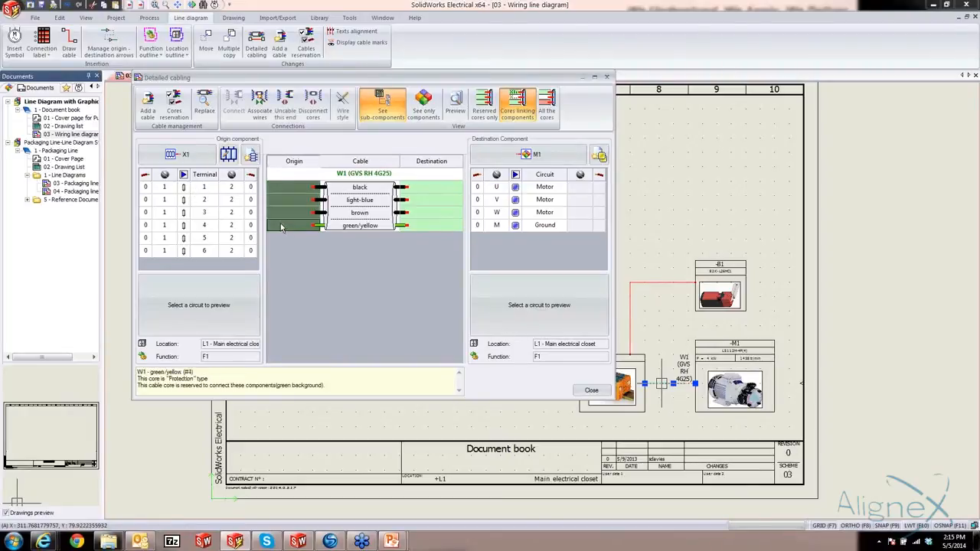
pyautogui.click(251, 190)
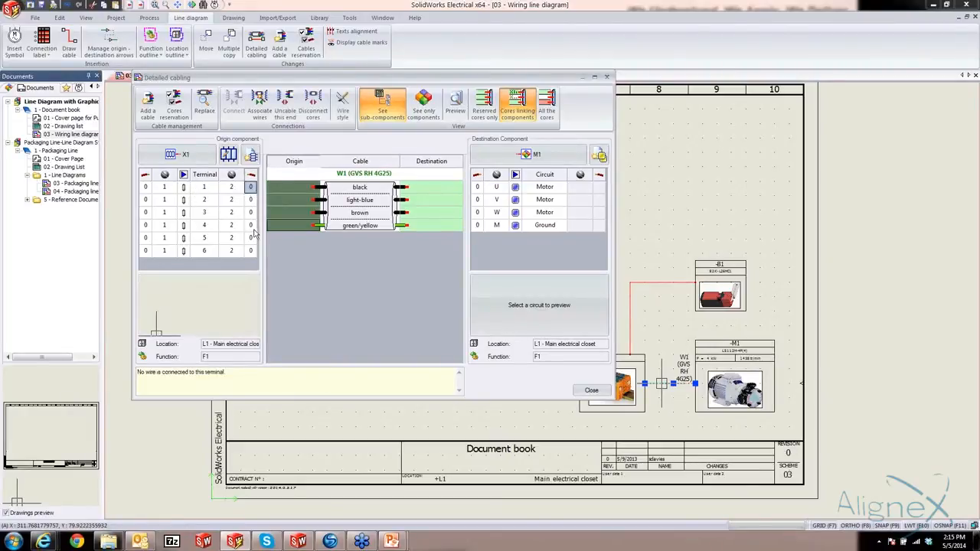
pyautogui.keyDown('shift'); pyautogui.click(254, 229); pyautogui.keyUp('shift')
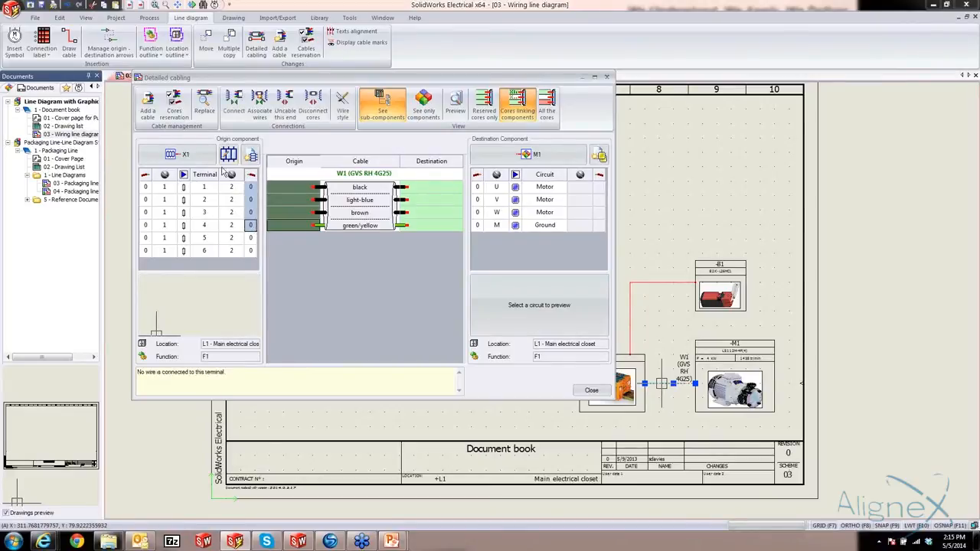
pyautogui.click(236, 102)
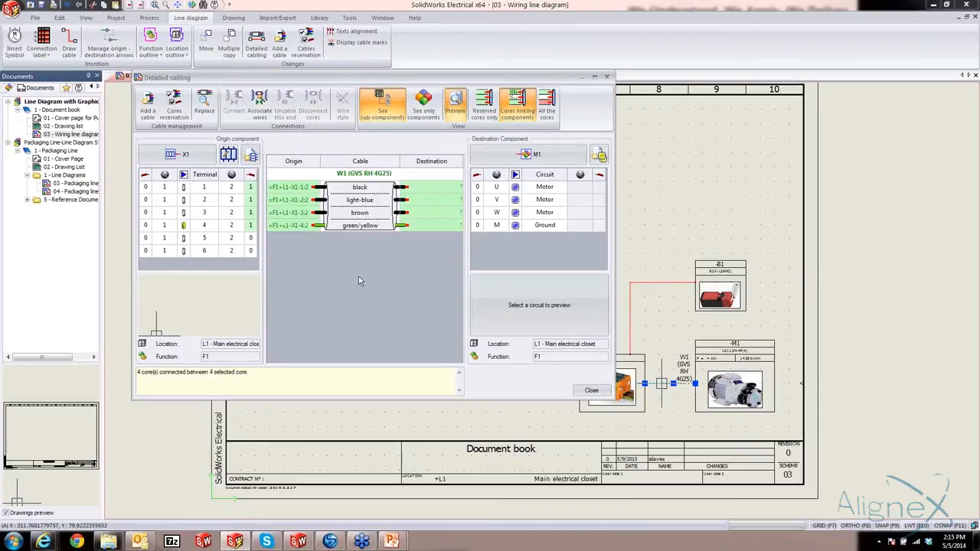
# Connect the destination ends of the four W1 cores to motor M1's circuits U, V, W and M, and finish the pump cabling
pyautogui.click(433, 189)
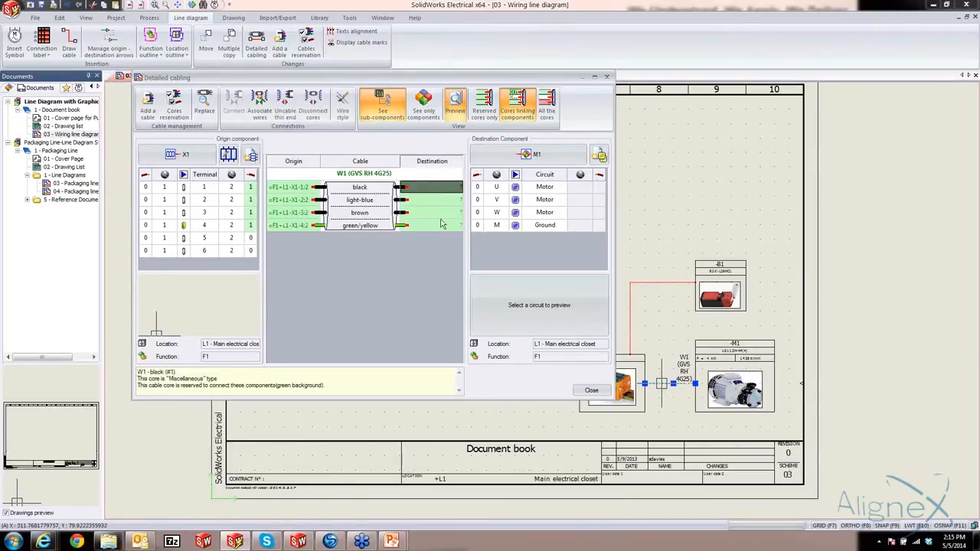
pyautogui.keyDown('shift'); pyautogui.click(441, 226); pyautogui.keyUp('shift')
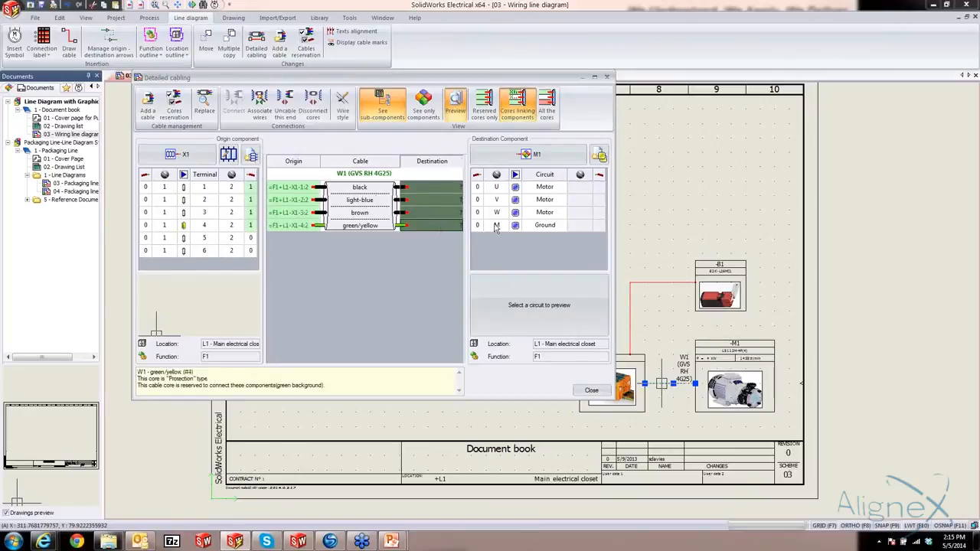
pyautogui.click(478, 188)
pyautogui.keyDown('shift'); pyautogui.click(478, 226); pyautogui.keyUp('shift')
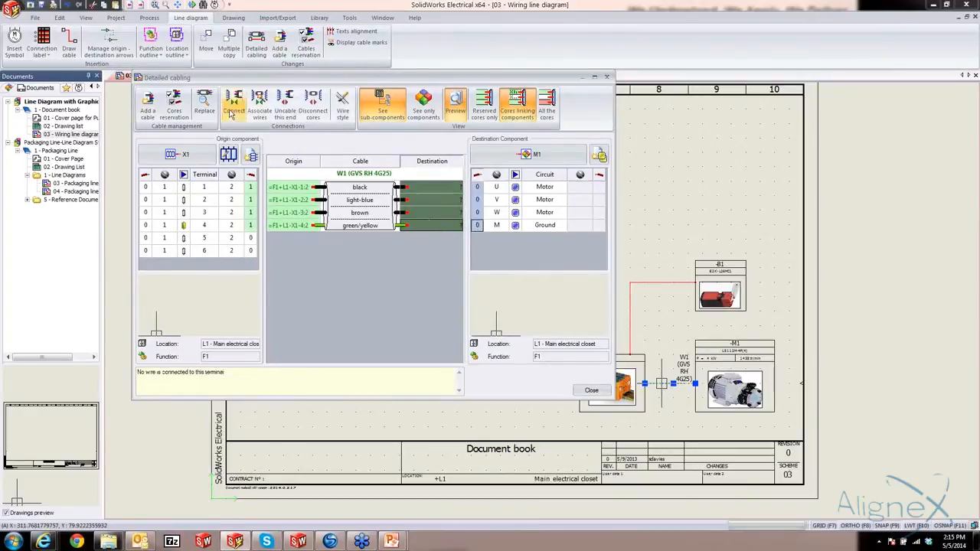
pyautogui.click(235, 105)
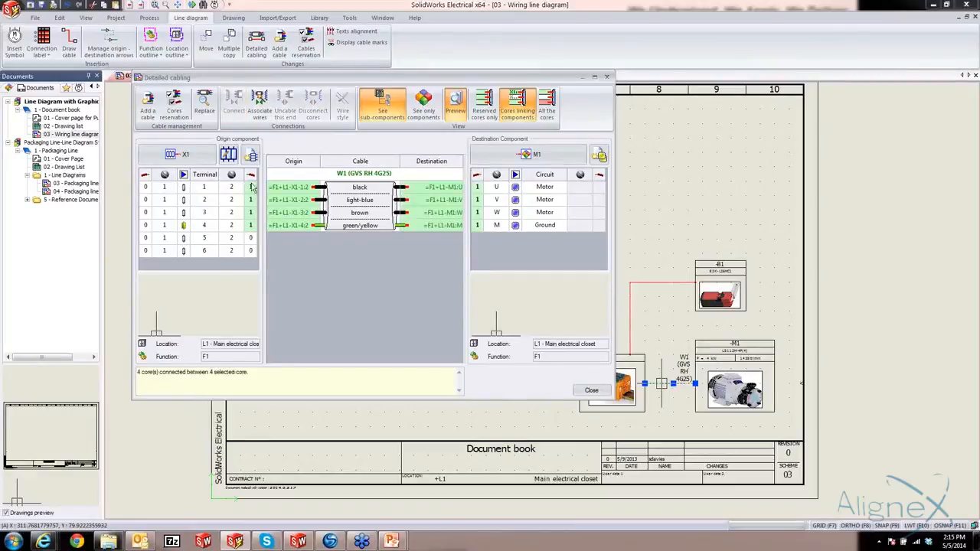
pyautogui.click(591, 391)
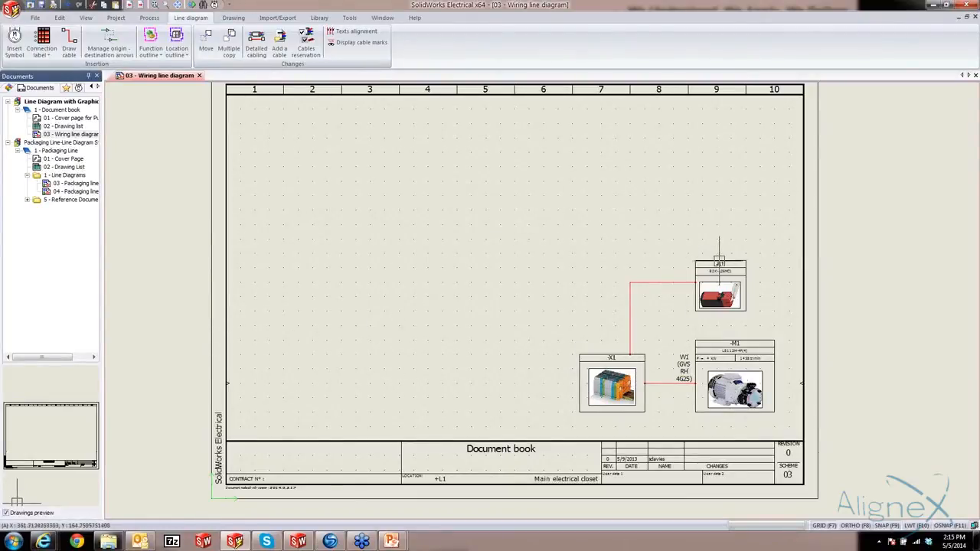
# In detailed cabling for the terminal strip-to-limit switch cable, find references by u-1000 rvfv 2x1 and add one U-1000 RVFV 2X1.5 cable
pyautogui.click(655, 284)
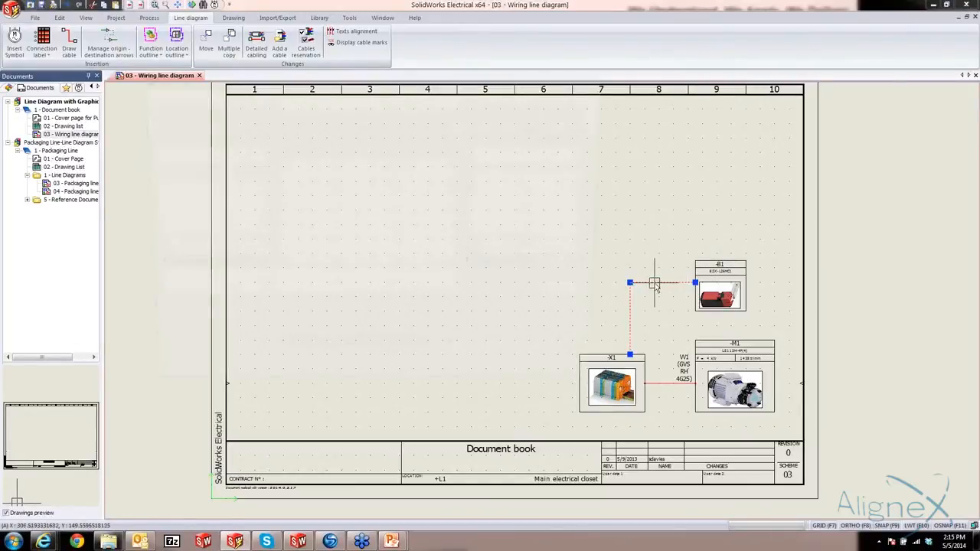
pyautogui.doubleClick(654, 284)
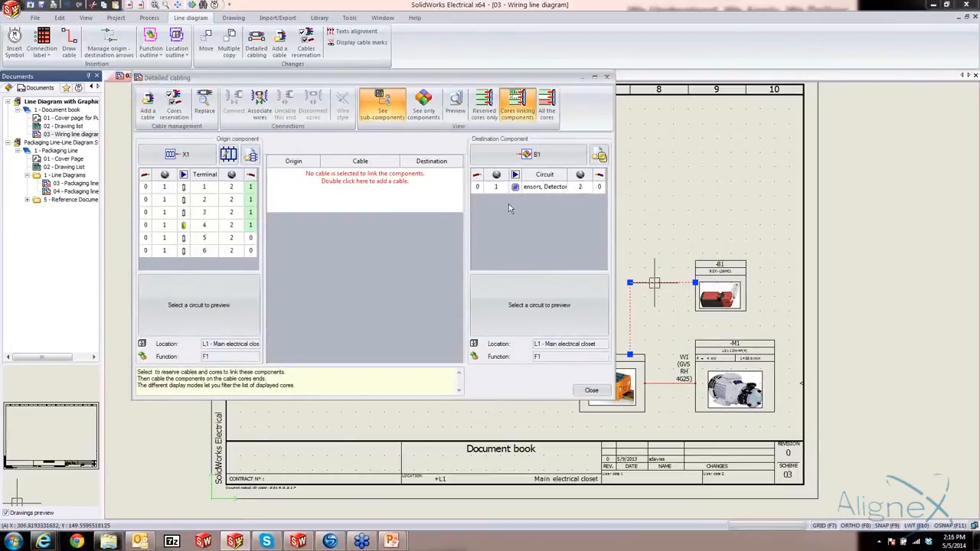
pyautogui.doubleClick(363, 183)
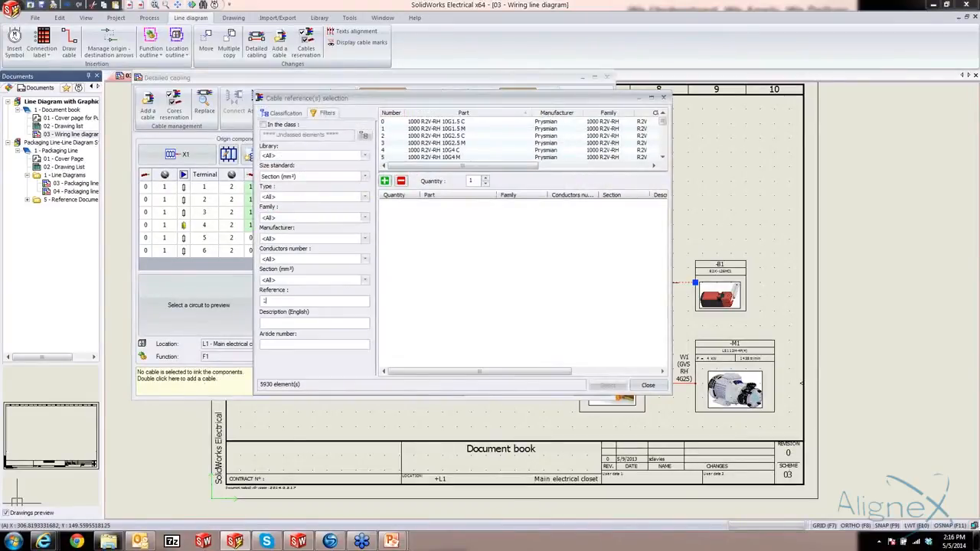
pyautogui.click(265, 300)
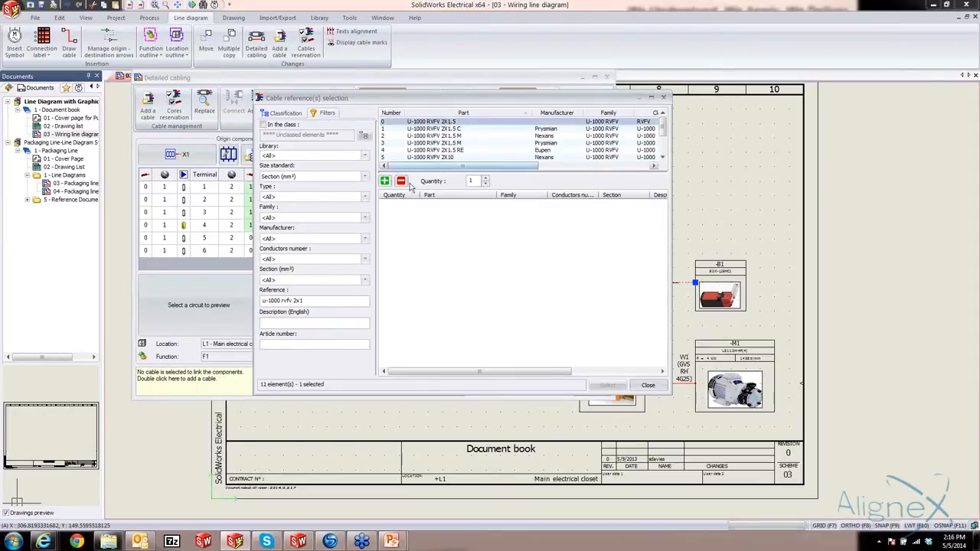
pyautogui.click(385, 181)
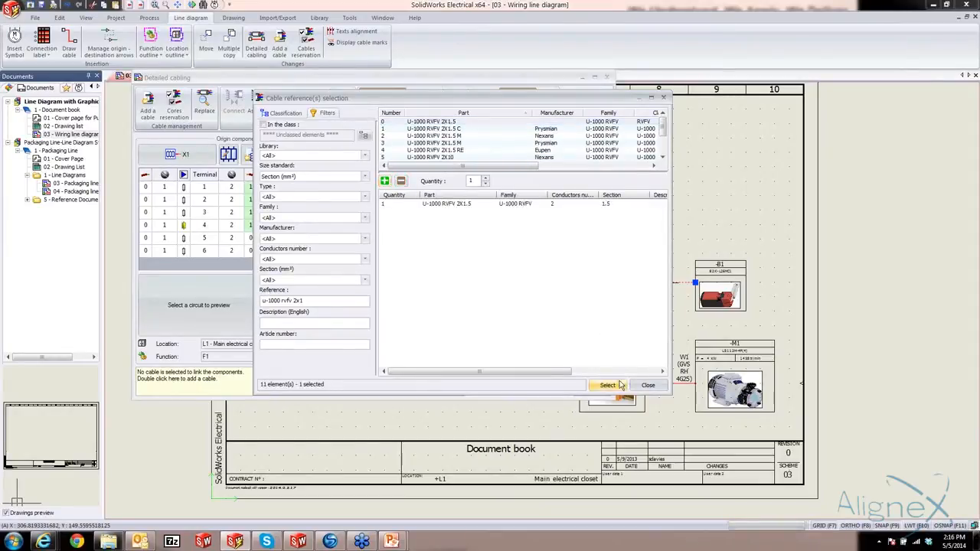
pyautogui.click(608, 385)
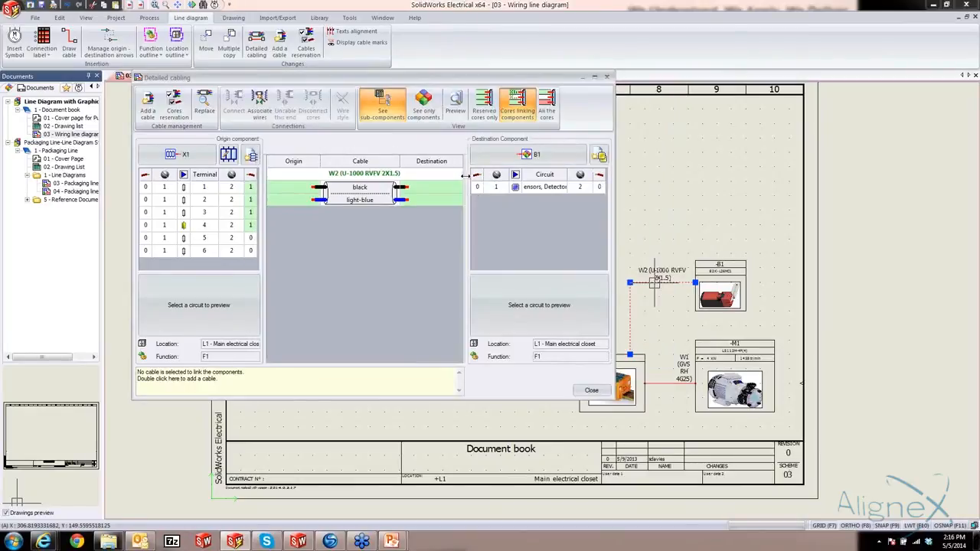
# Connect the origin ends of the black and light-blue W2 cores to side 2 of X1 terminals 5 and 6
pyautogui.click(249, 250)
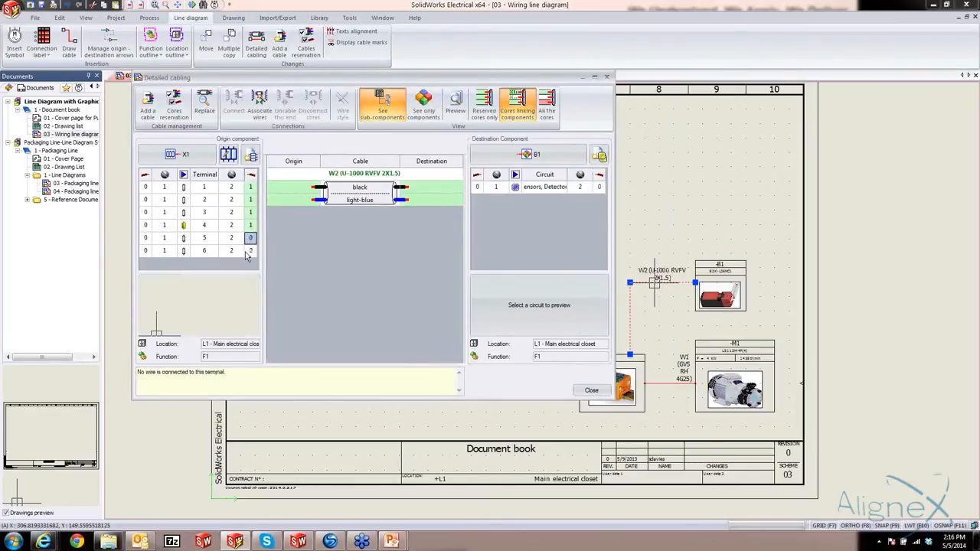
pyautogui.click(305, 189)
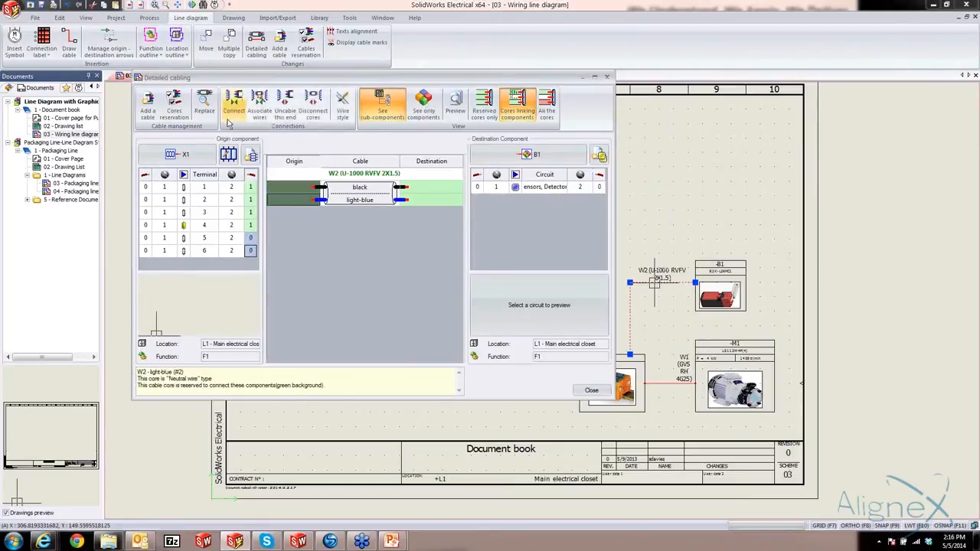
pyautogui.click(234, 104)
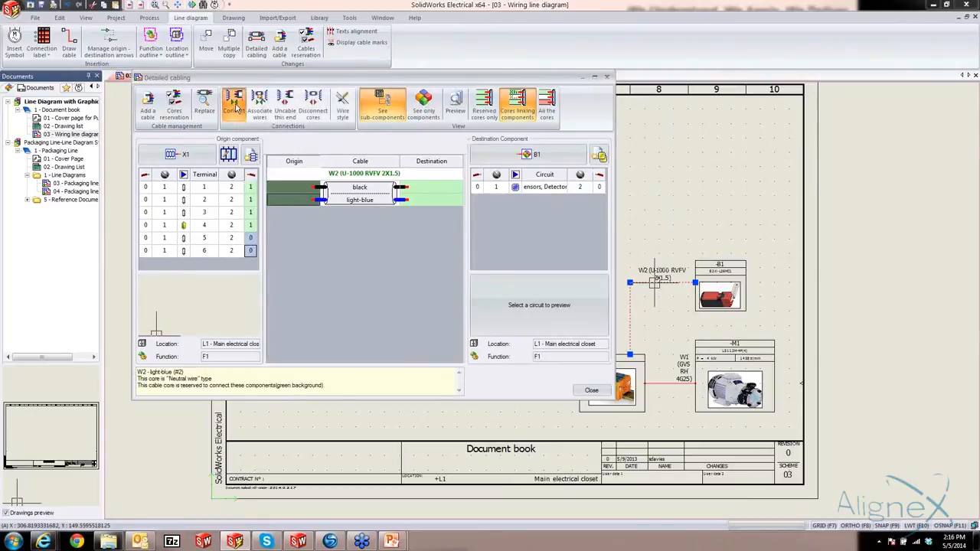
# Connect W2's black core to terminal 1 and its light-blue core to terminal 2 of limit switch B1, and finish the cabling
pyautogui.click(460, 189)
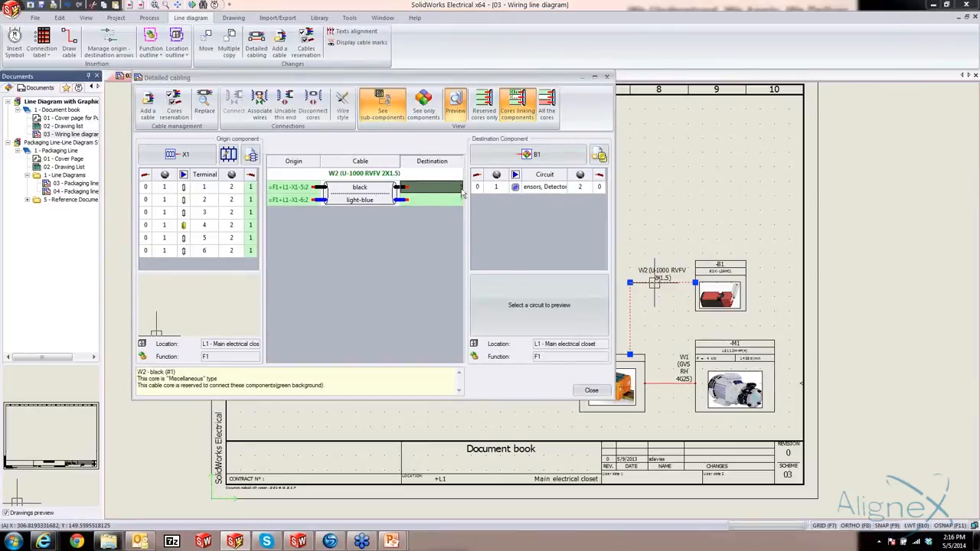
pyautogui.click(479, 190)
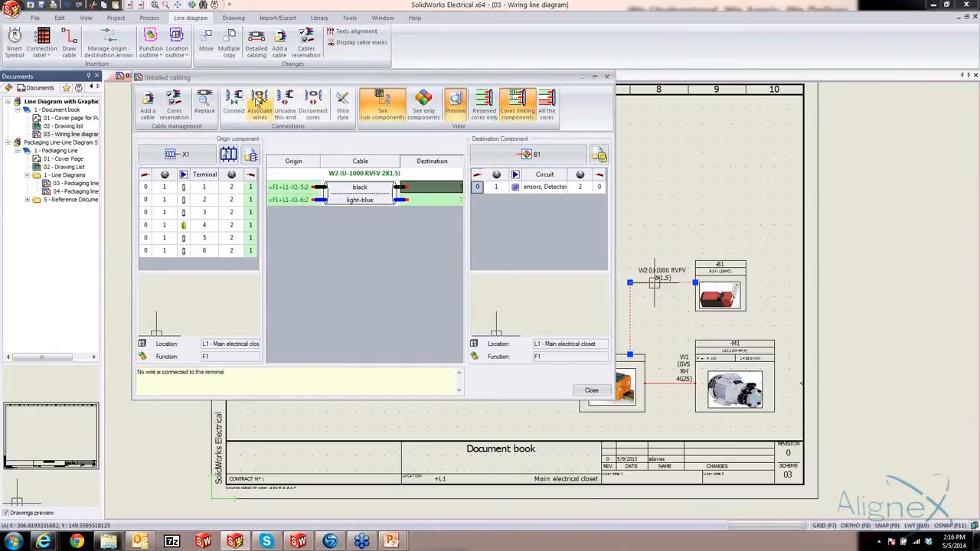
pyautogui.click(233, 105)
pyautogui.click(445, 201)
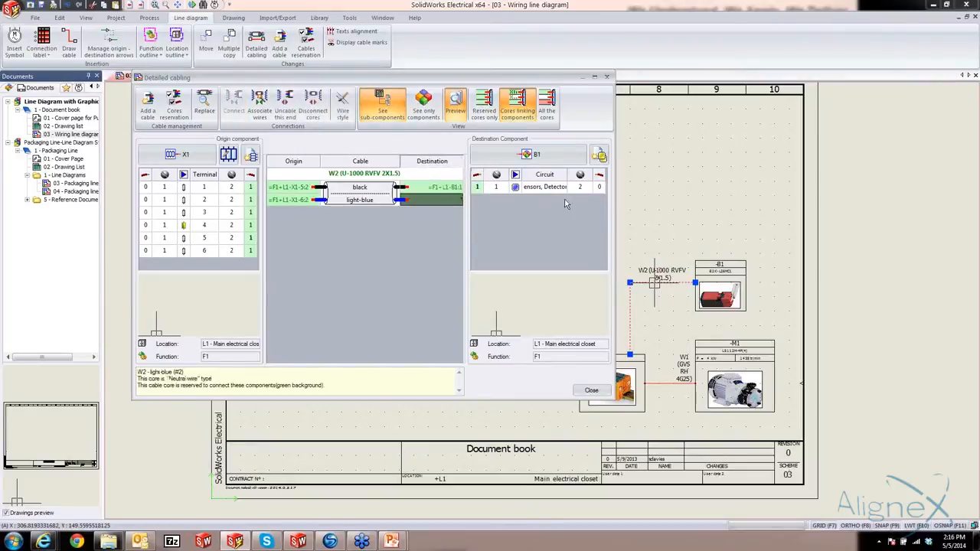
pyautogui.click(602, 188)
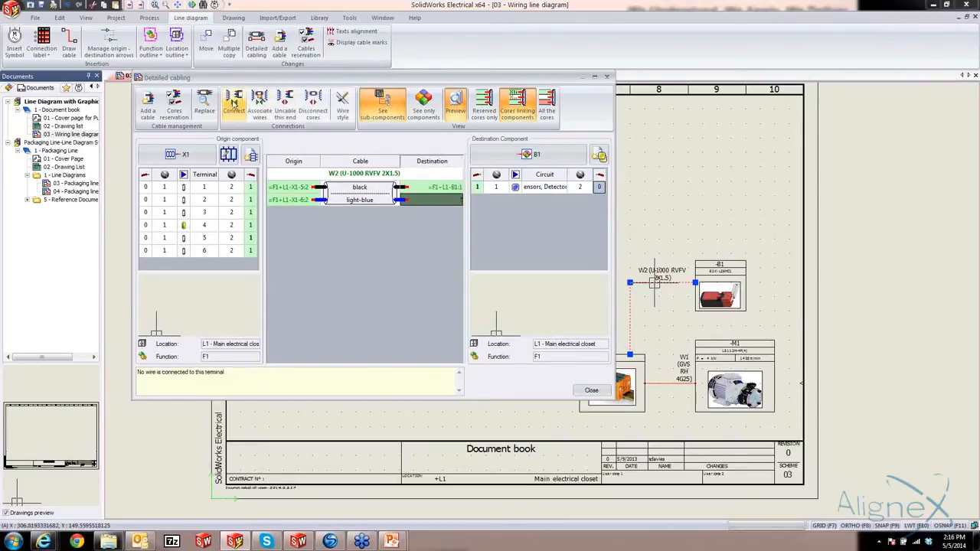
pyautogui.click(234, 105)
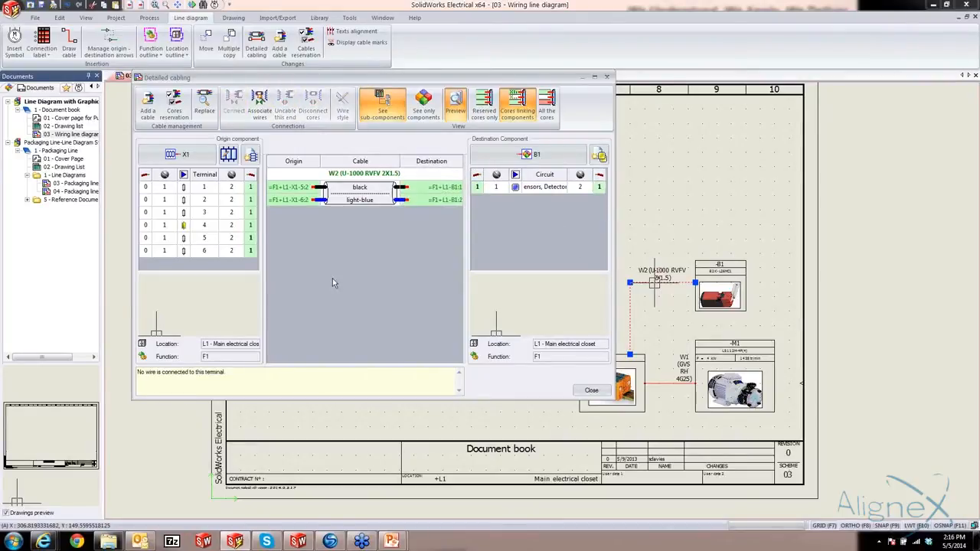
pyautogui.click(598, 394)
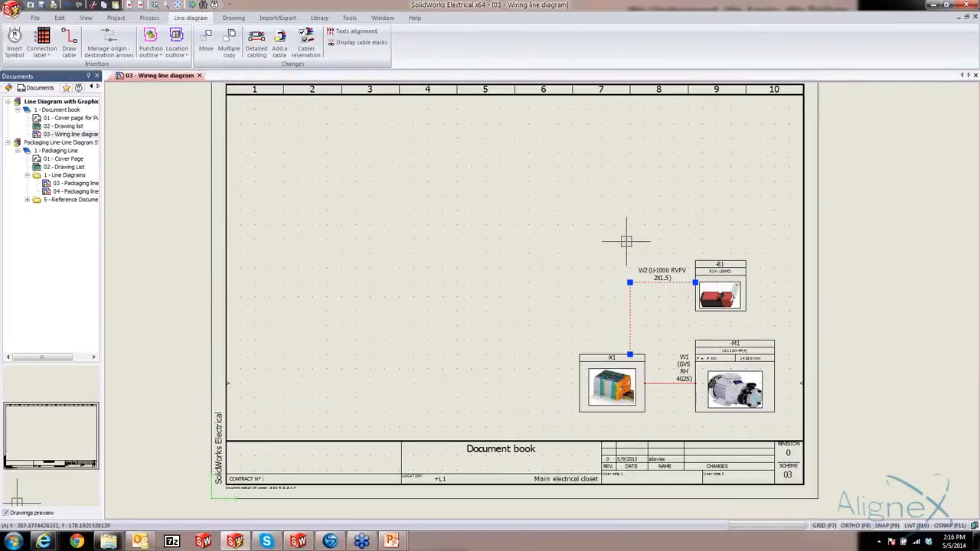
pyautogui.press('Escape')
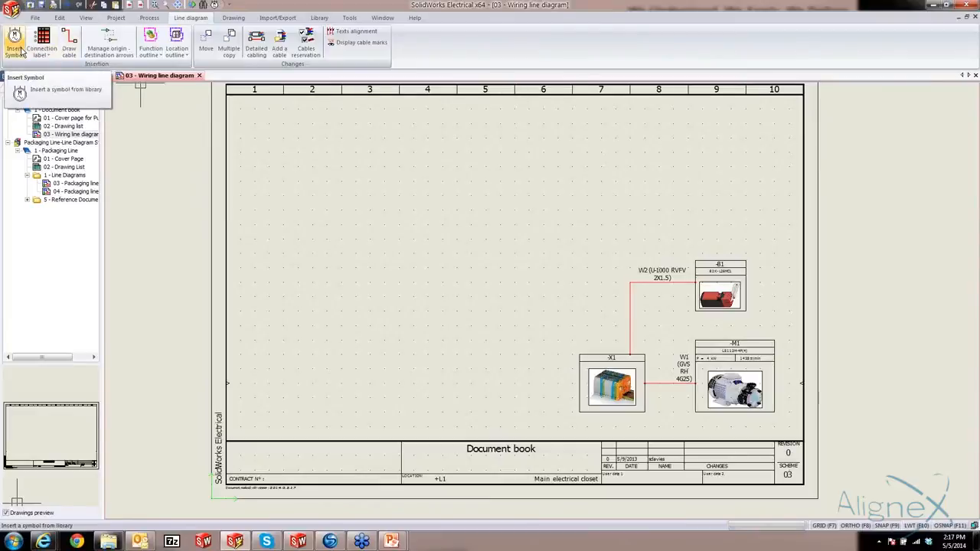
# Insert the Pump_Diagram.dwg block into the wiring line diagram, placing it in the empty area left of the wired components
pyautogui.click(234, 18)
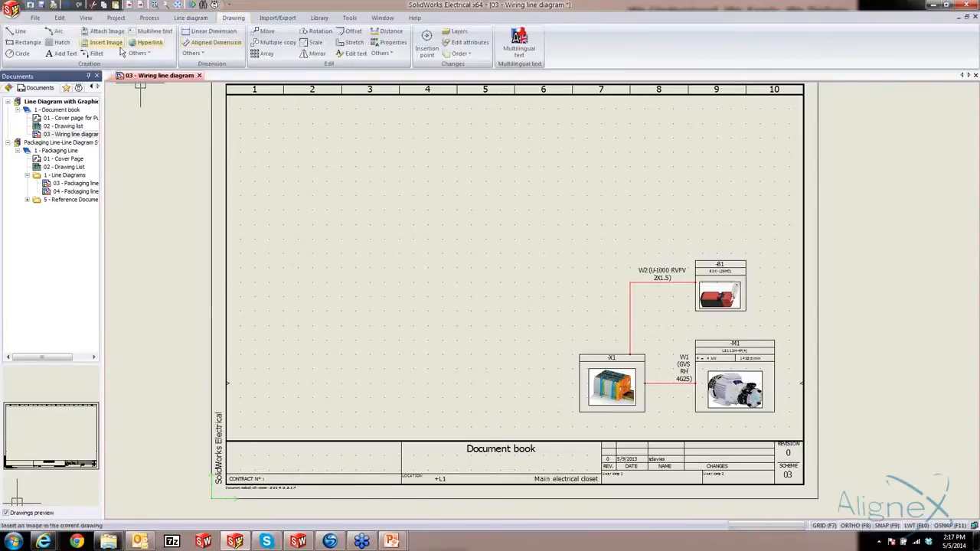
pyautogui.click(139, 54)
pyautogui.click(146, 133)
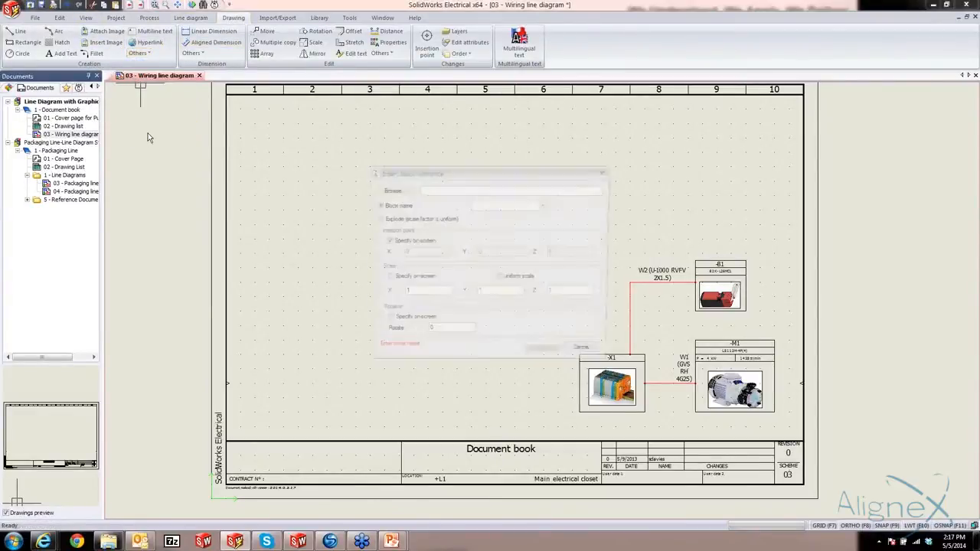
pyautogui.click(390, 190)
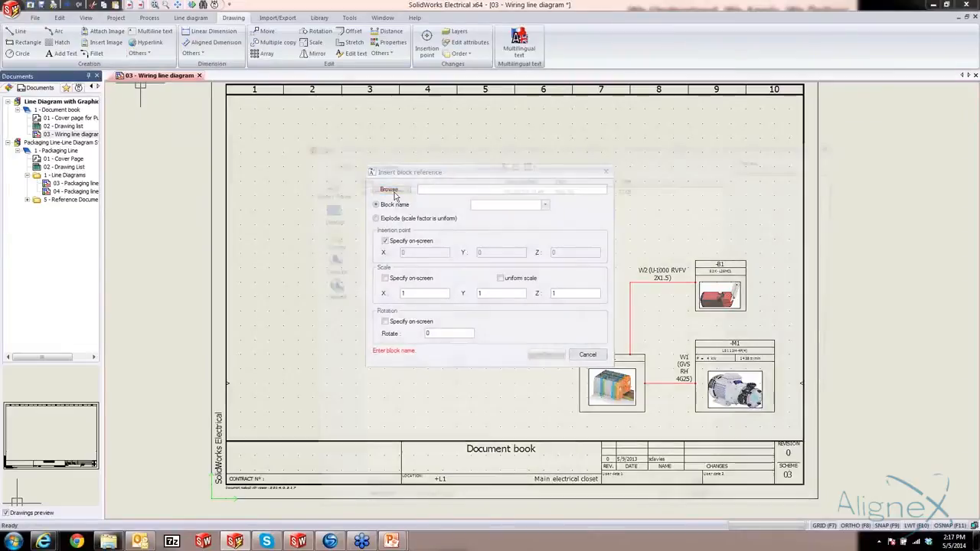
pyautogui.click(394, 192)
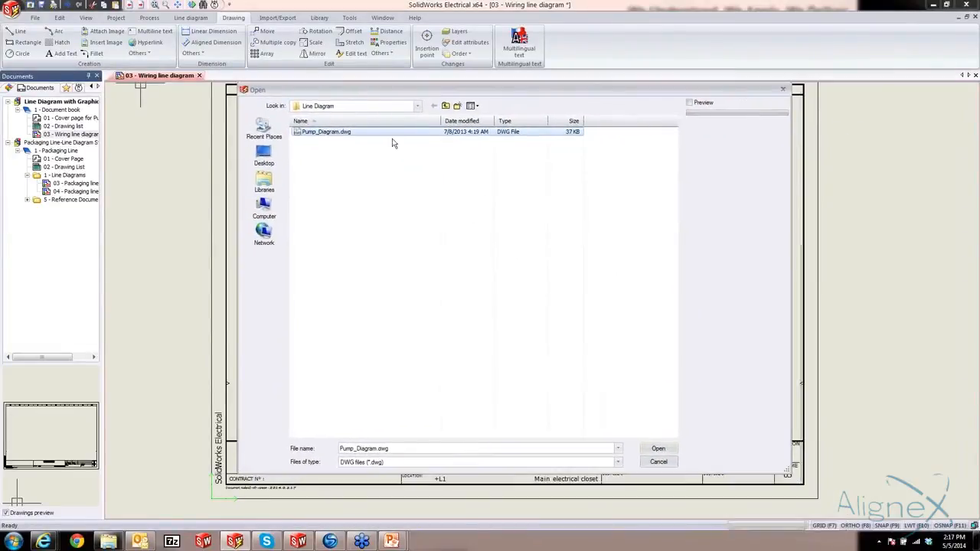
pyautogui.click(657, 449)
pyautogui.click(544, 356)
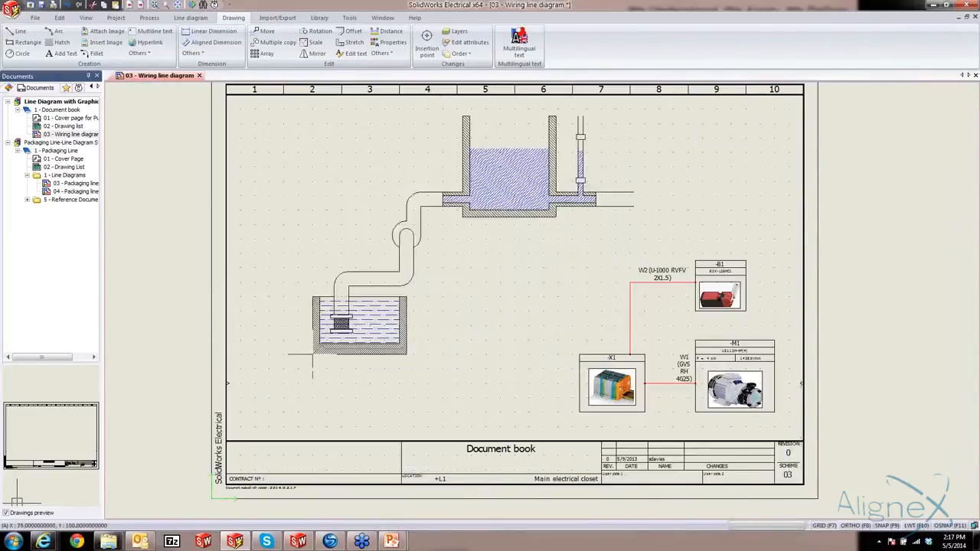
pyautogui.click(276, 392)
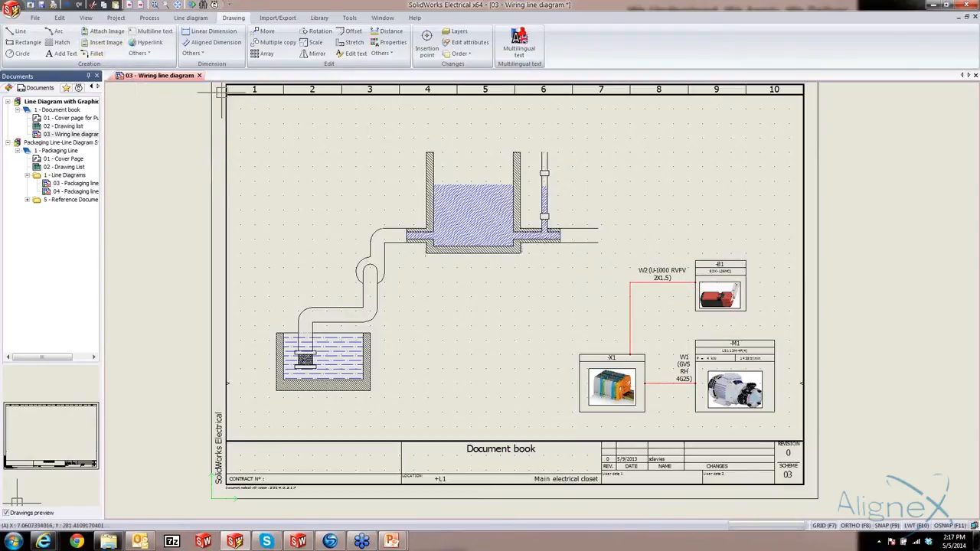
# Add a drawing layer named New Layer, assign it red colour 10, and make it the current layer
pyautogui.click(458, 32)
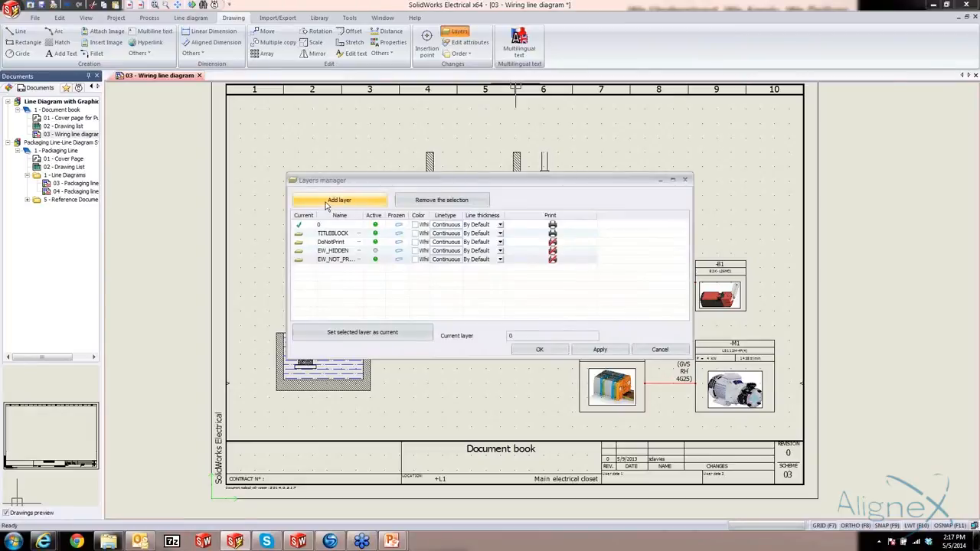
pyautogui.click(327, 202)
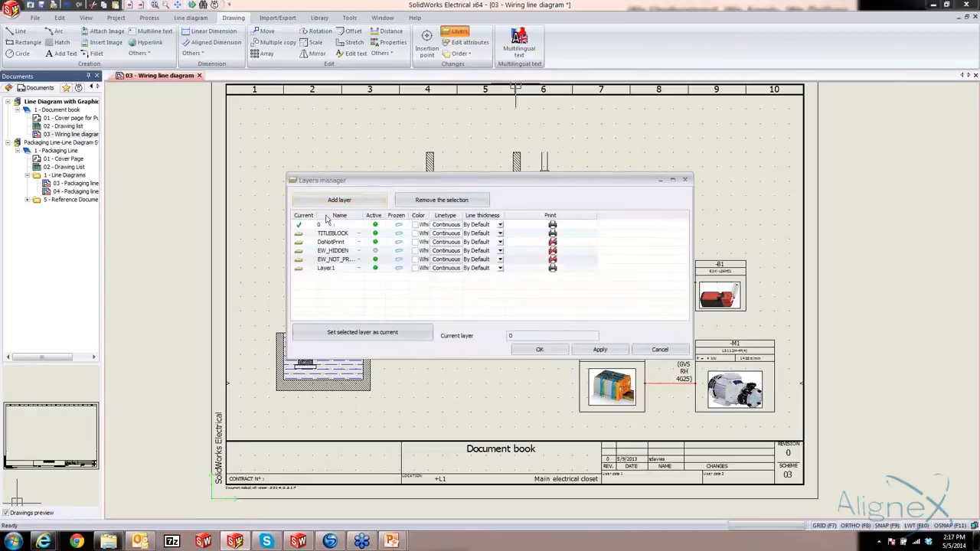
pyautogui.doubleClick(340, 269)
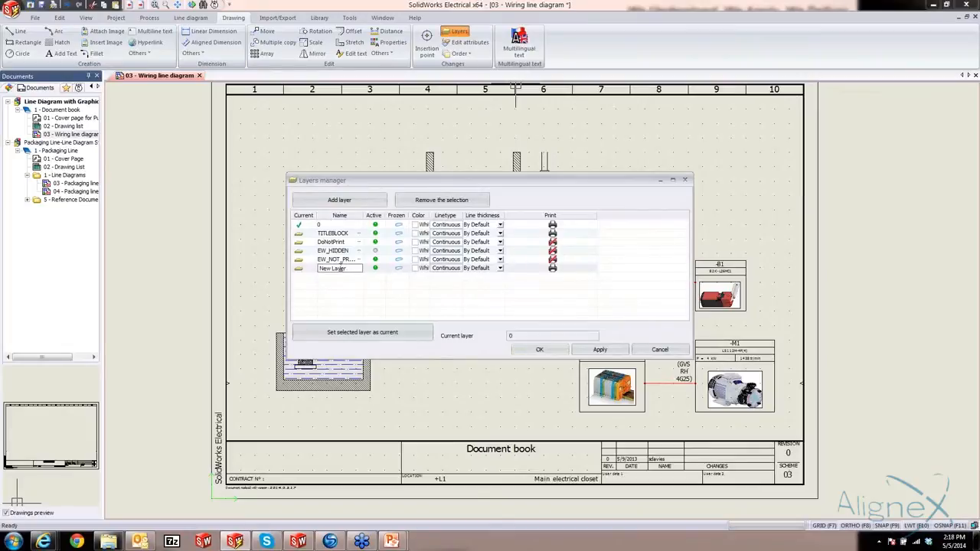
pyautogui.click(417, 268)
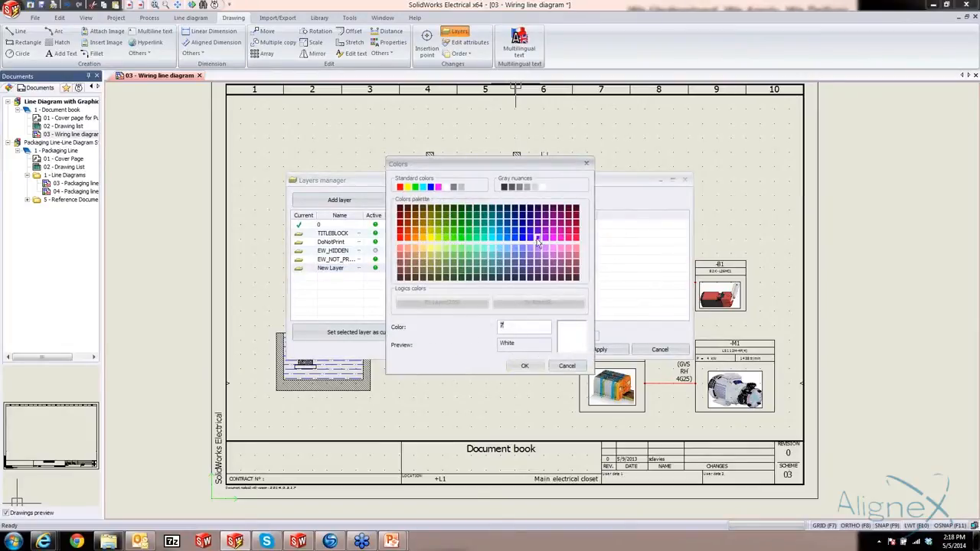
pyautogui.click(399, 237)
pyautogui.click(524, 366)
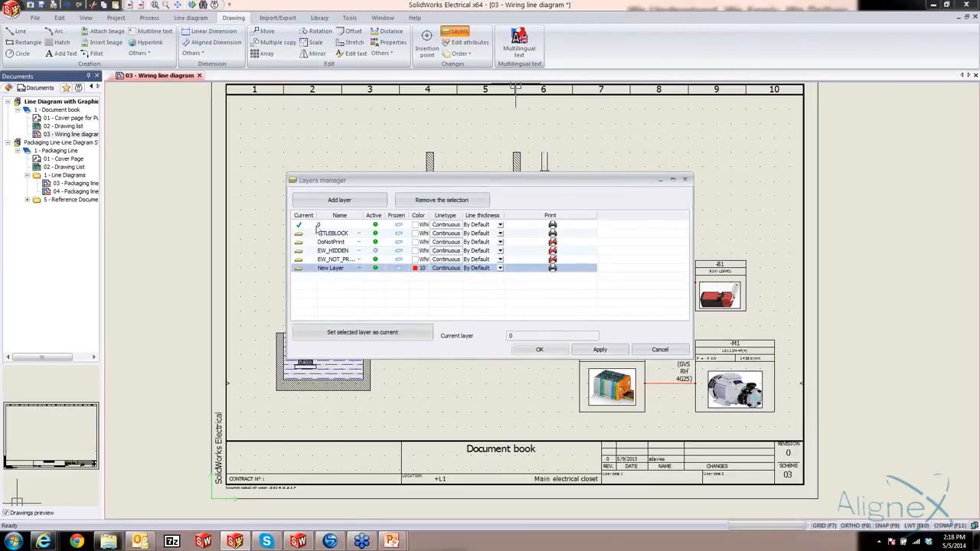
pyautogui.click(363, 336)
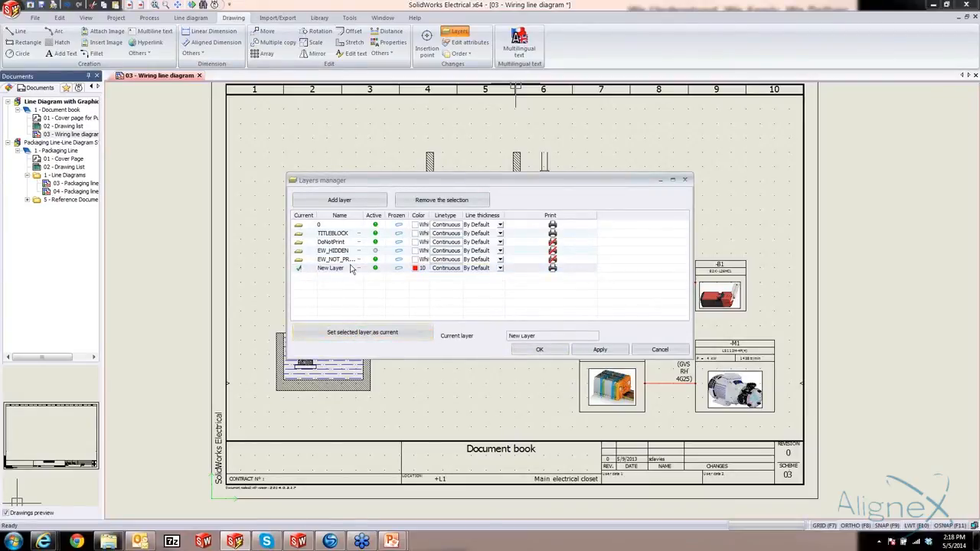
pyautogui.click(540, 351)
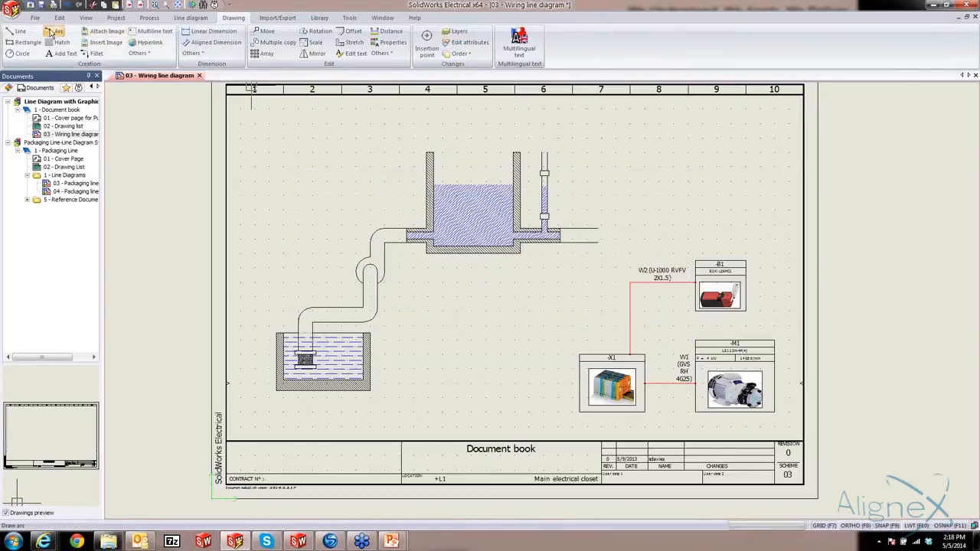
# Draw one arc from the pump in the pipe to motor M1 and another from the lower level-tube fitting to limit switch B1
pyautogui.click(54, 32)
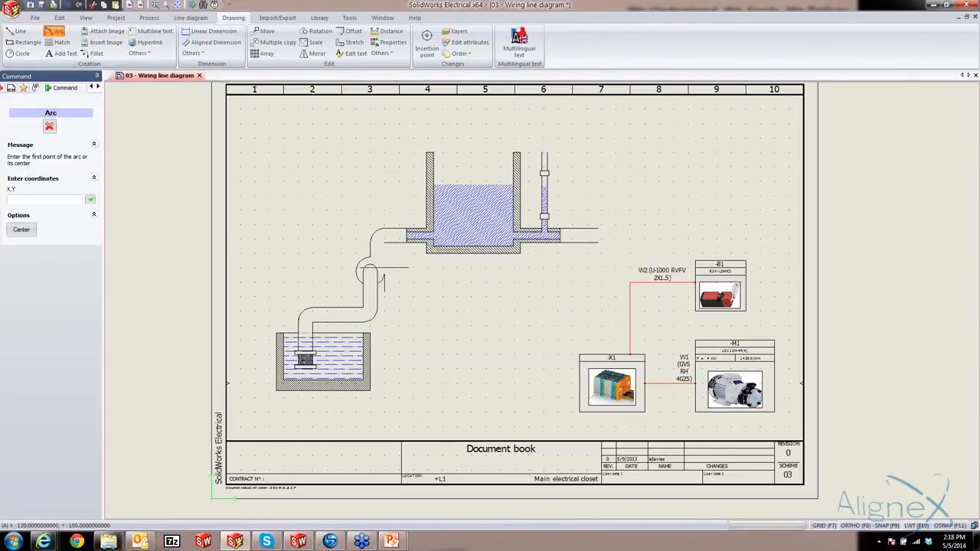
pyautogui.click(383, 267)
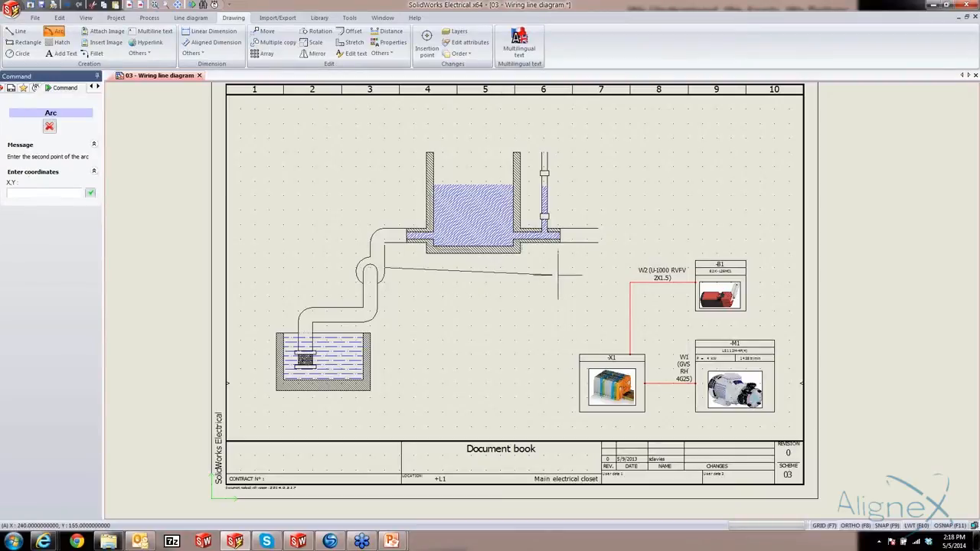
pyautogui.click(694, 340)
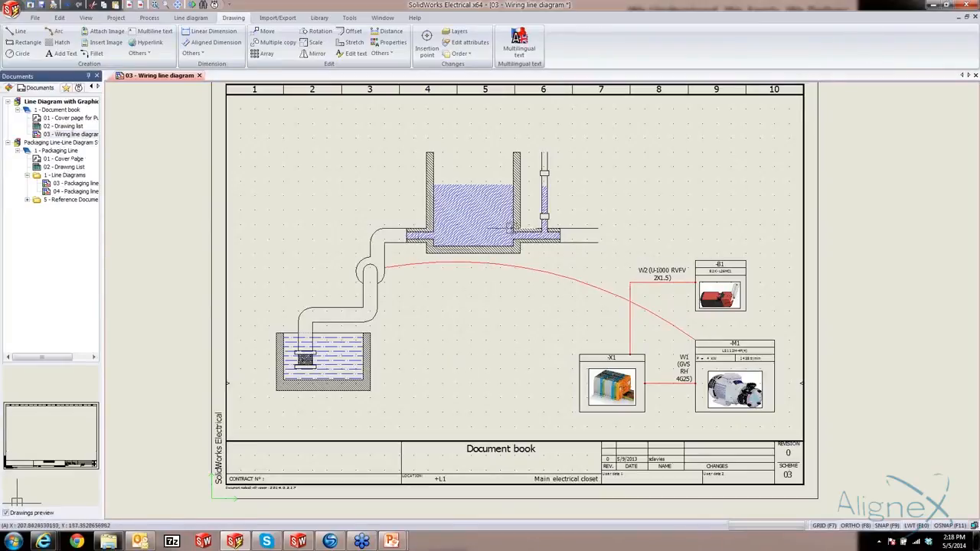
pyautogui.click(55, 31)
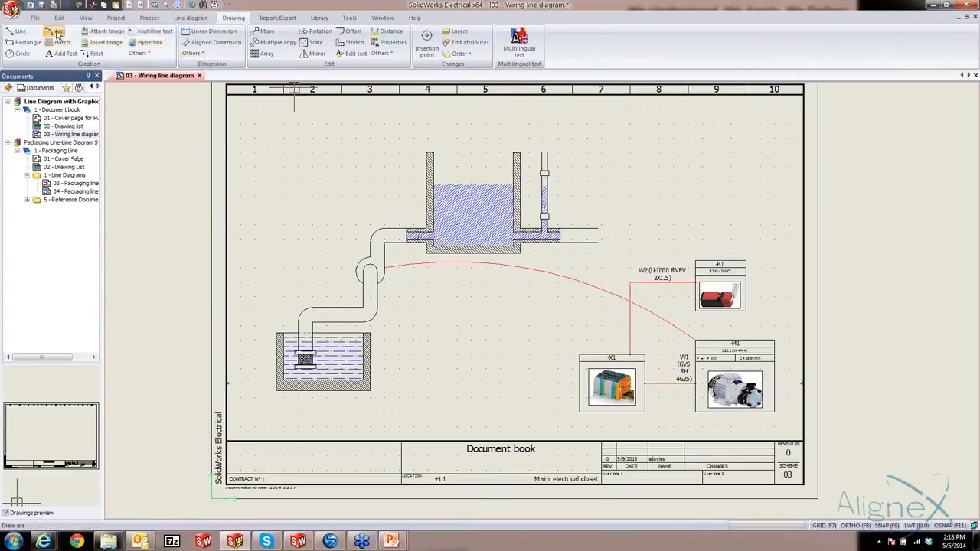
pyautogui.click(543, 217)
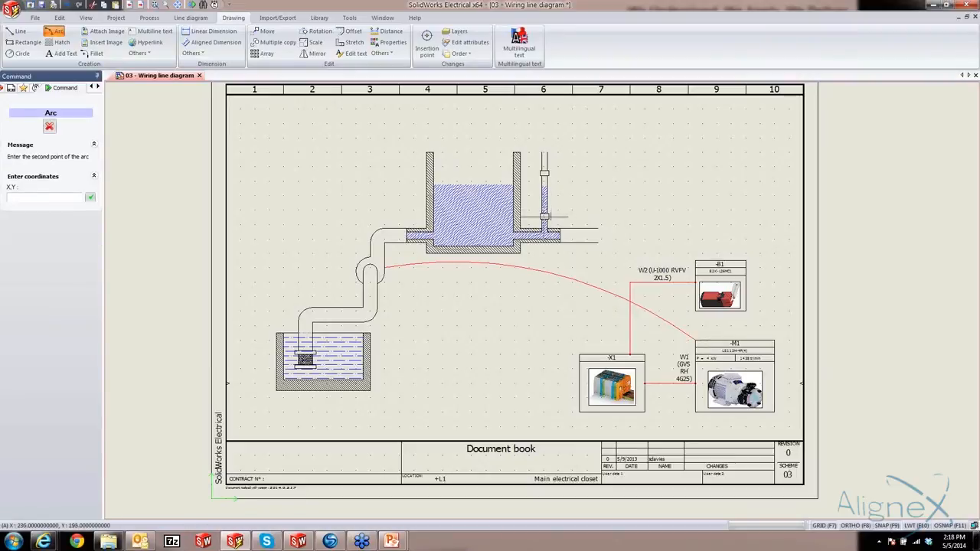
pyautogui.click(674, 236)
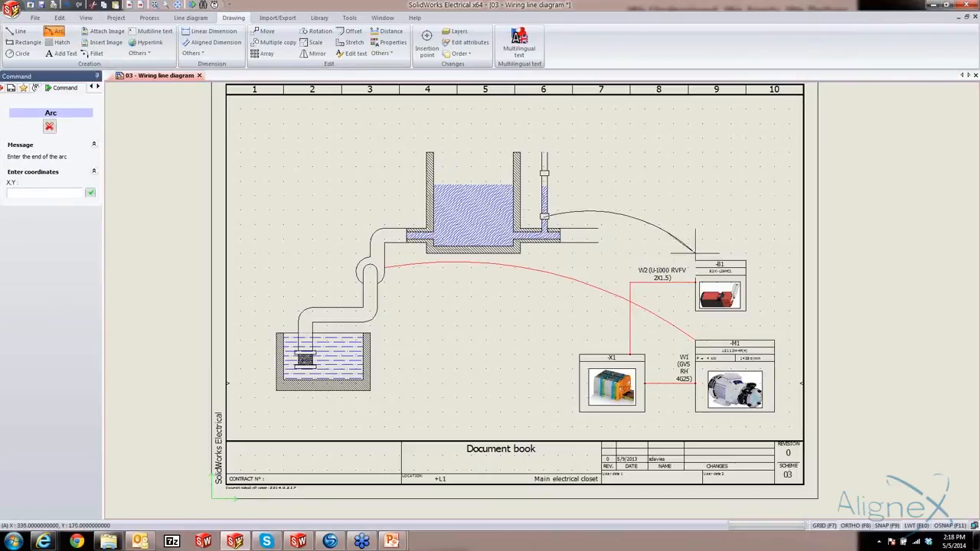
pyautogui.click(696, 260)
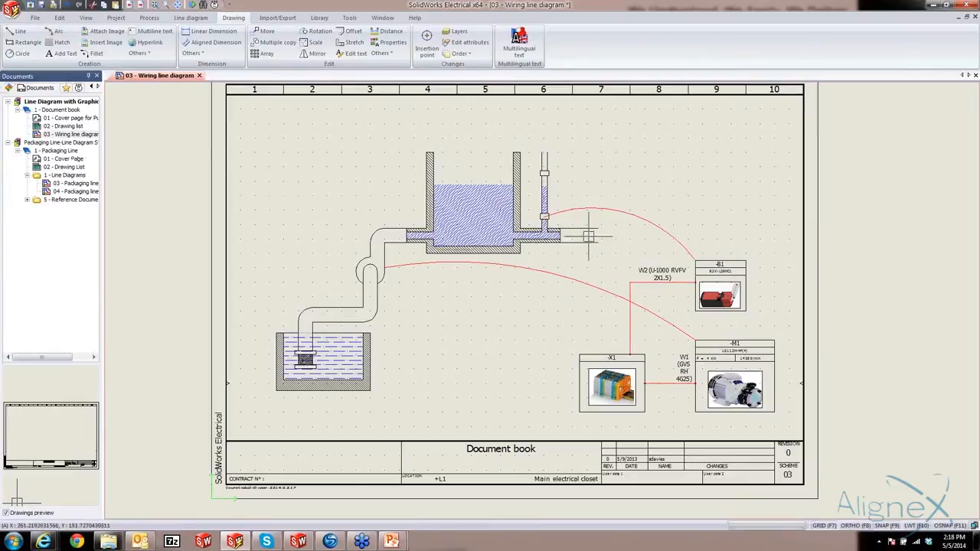
# Change the colour of New Layer to Blue (5)
pyautogui.click(458, 32)
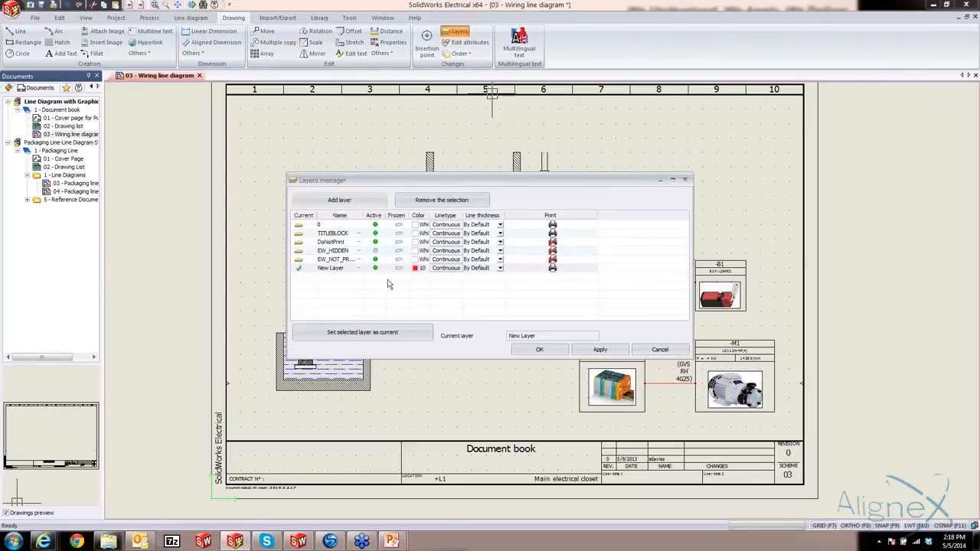
pyautogui.click(416, 268)
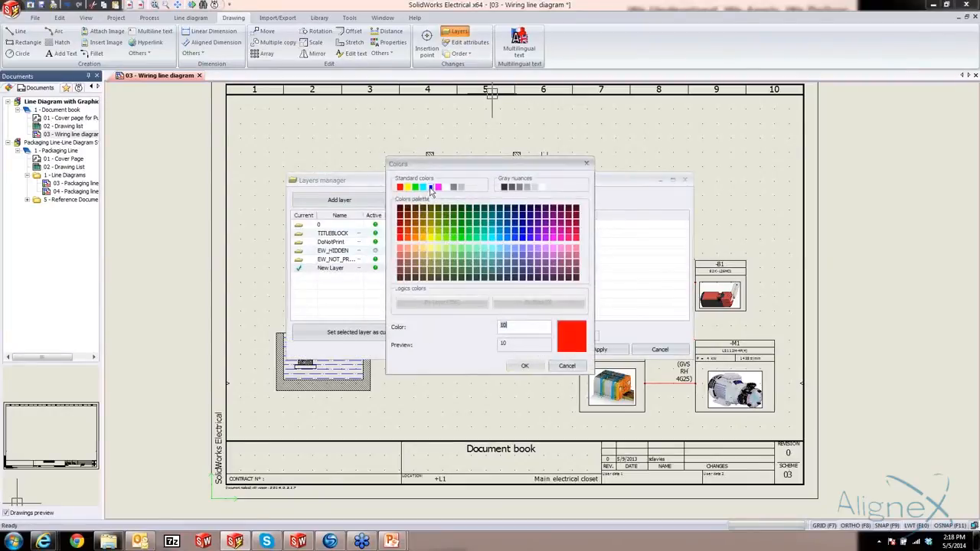
pyautogui.click(430, 188)
pyautogui.click(524, 366)
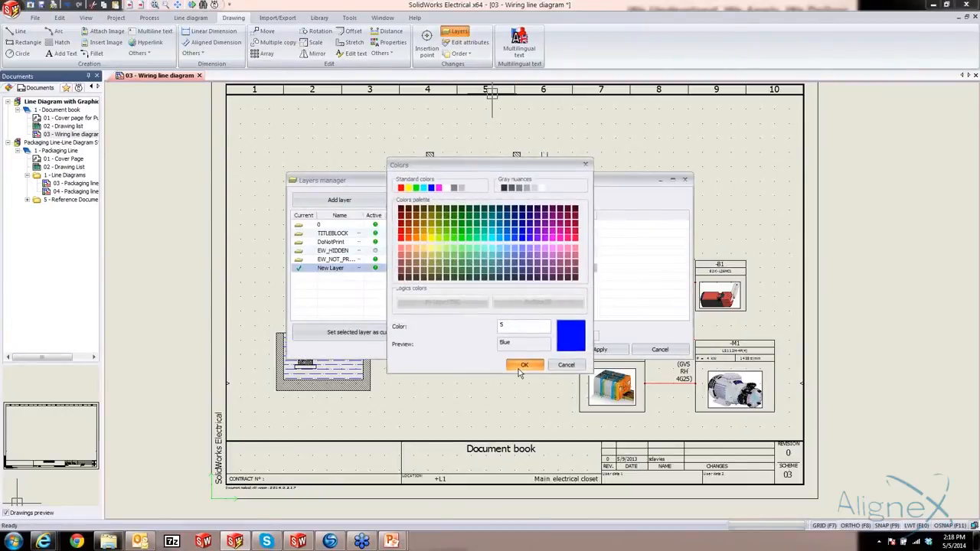
pyautogui.click(540, 350)
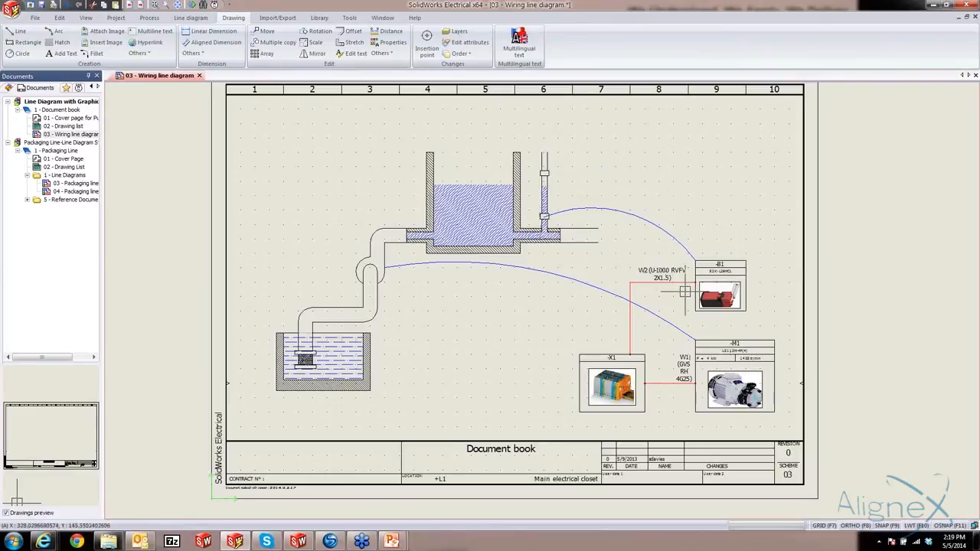
# Copy limit switch B1 with its cable, paste the copy above B1, and extend the copied cable to the upper edge of terminal strip X1
pyautogui.moveTo(778, 279); pyautogui.dragTo(659, 295)
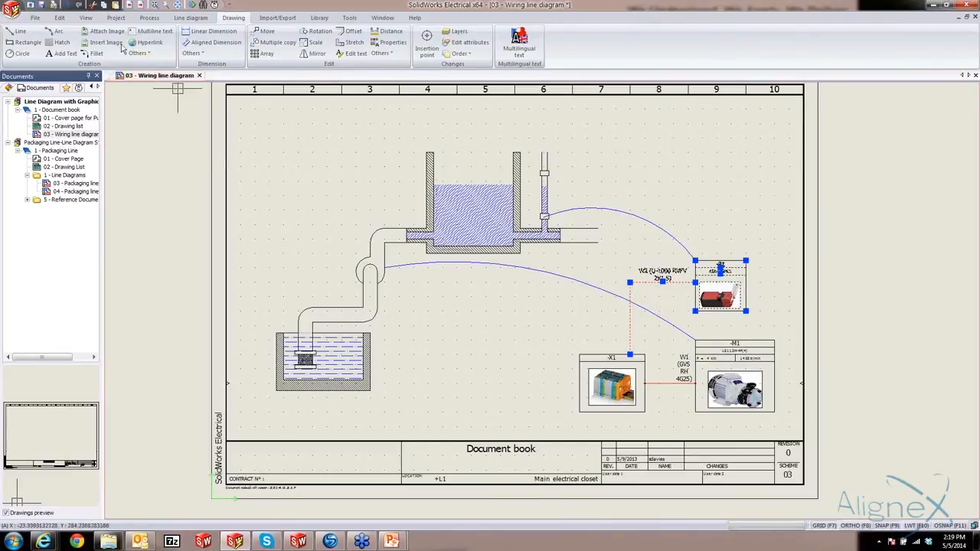
pyautogui.click(60, 17)
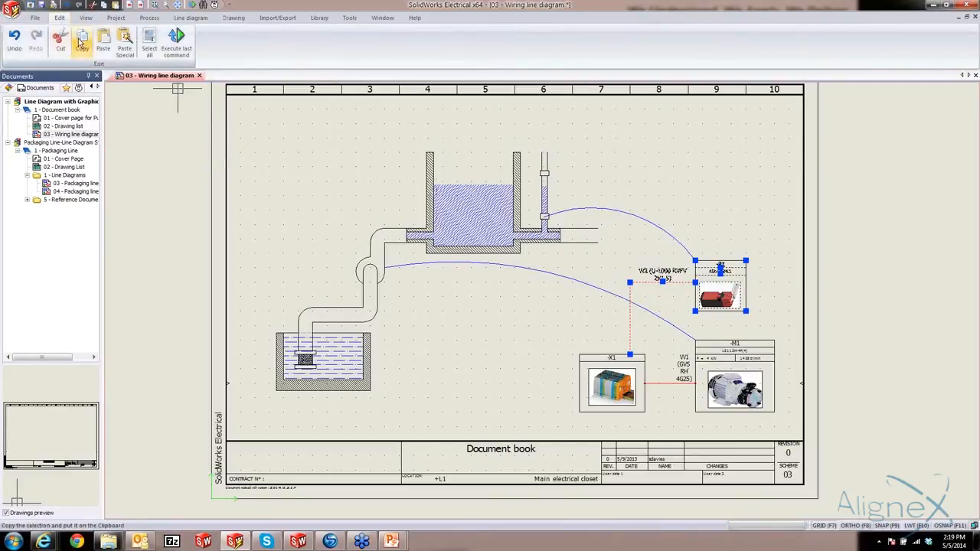
pyautogui.click(82, 43)
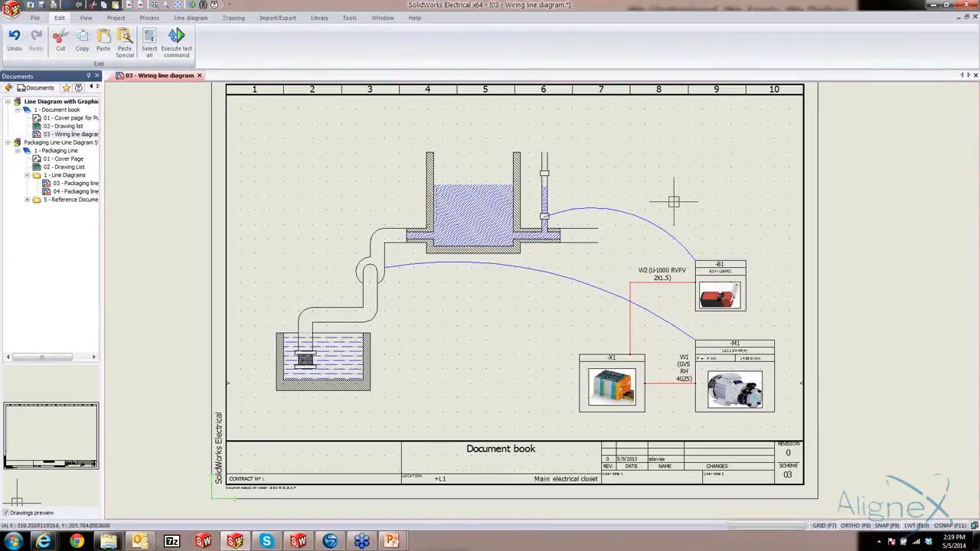
pyautogui.hotkey('ctrl', 'v')
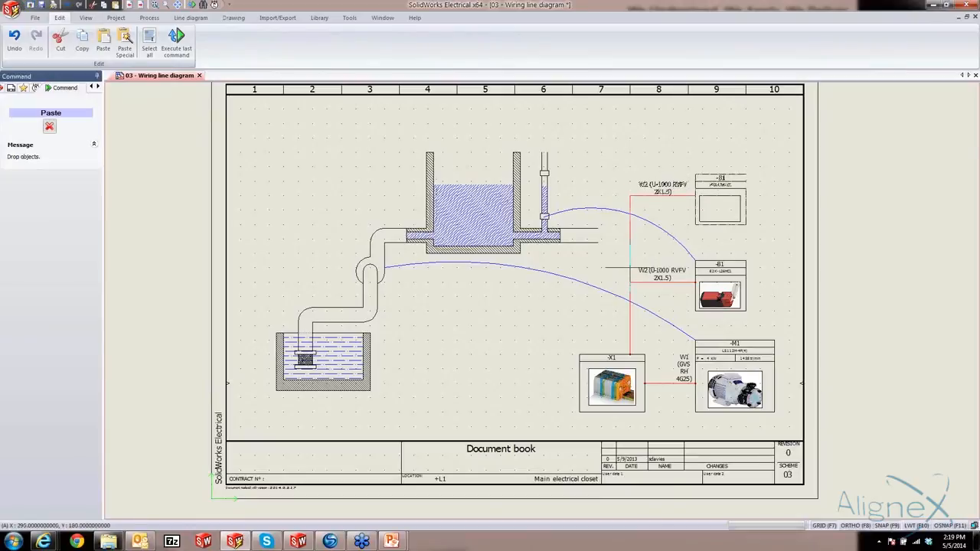
pyautogui.click(630, 252)
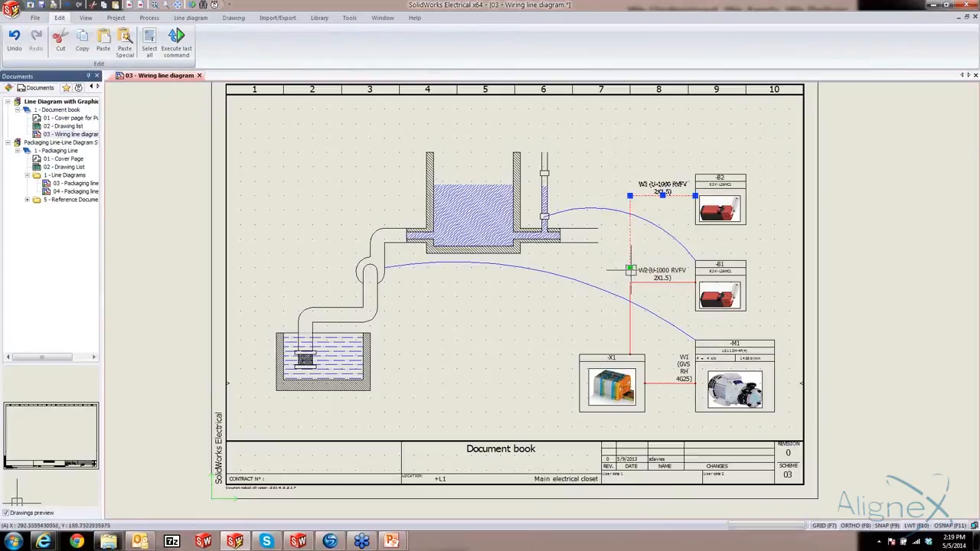
pyautogui.click(629, 268)
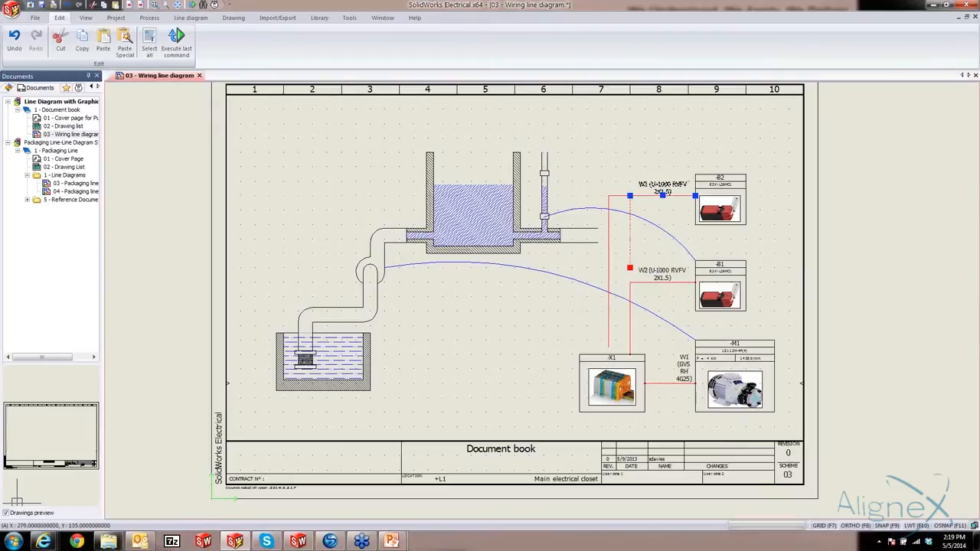
pyautogui.click(609, 354)
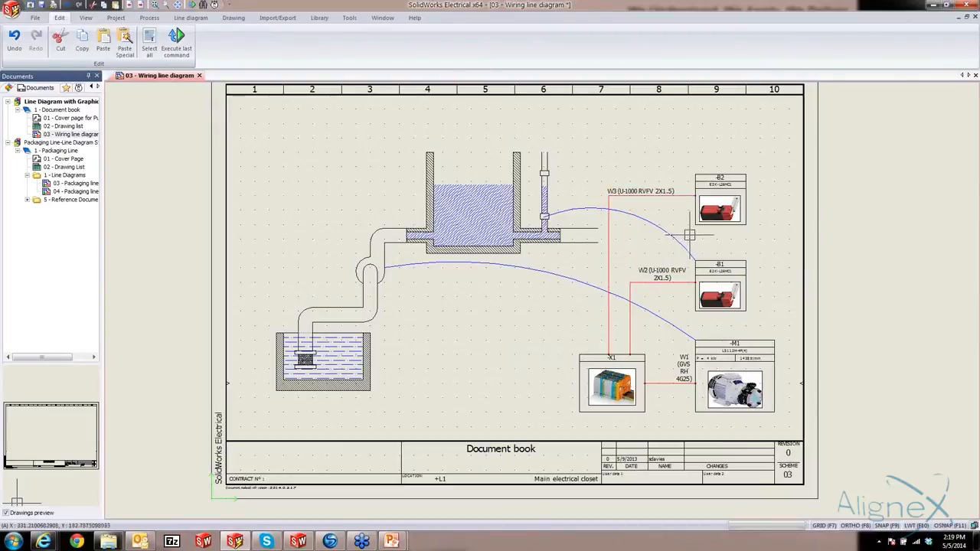
# Examine the marks and cable labels of the copied limit switch and its connection to X1
pyautogui.scroll(3, 727, 266)
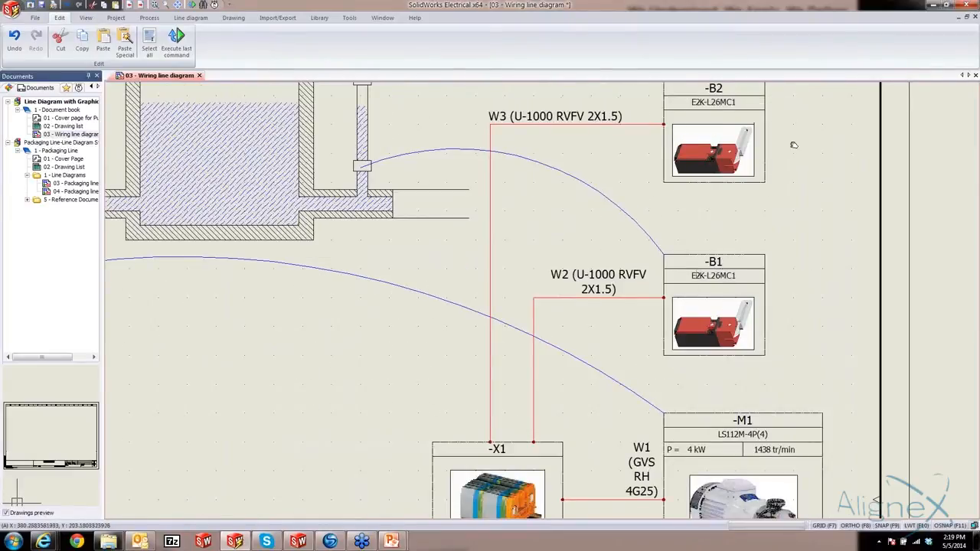
pyautogui.moveTo(794, 146); pyautogui.dragTo(791, 164, button='middle')
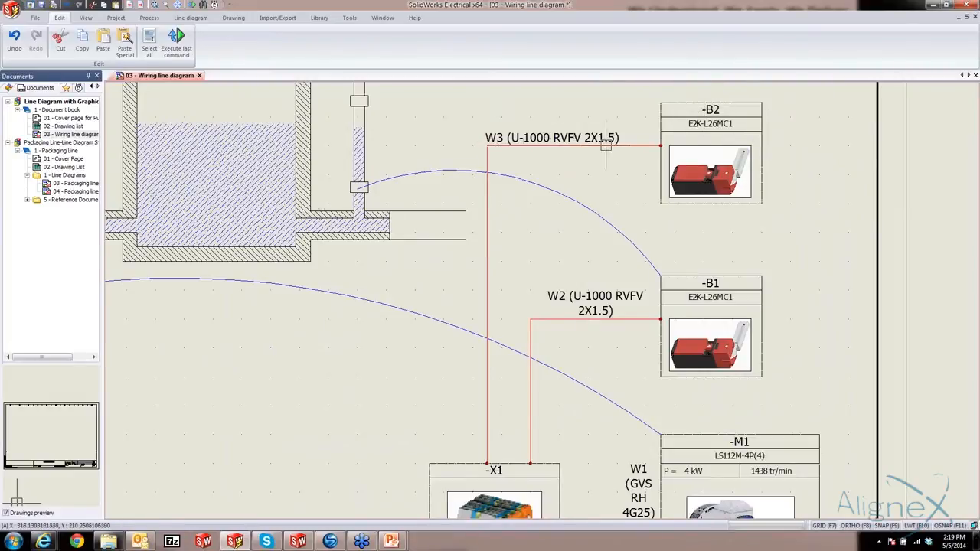
pyautogui.scroll(-3, 606, 145)
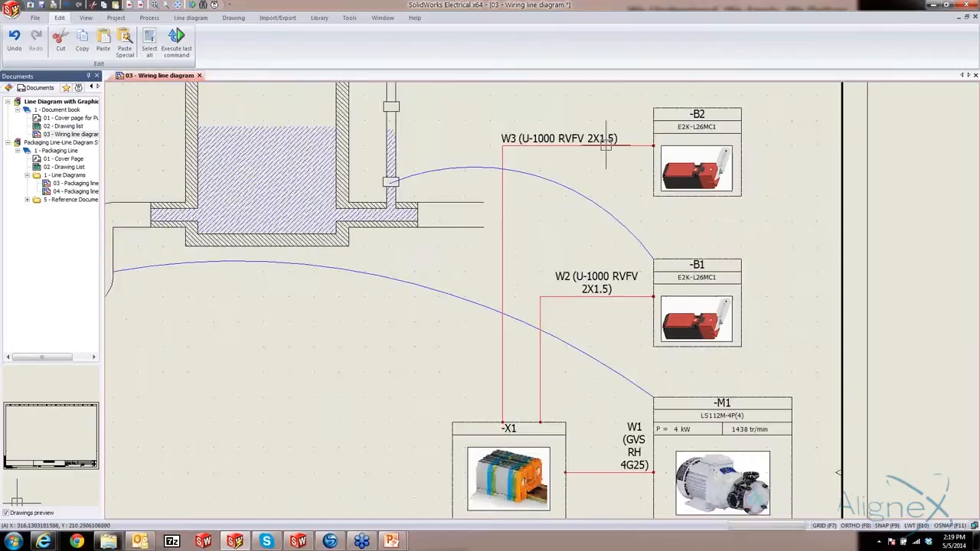
pyautogui.scroll(1, 648, 180)
pyautogui.moveTo(649, 180); pyautogui.dragTo(649, 183, button='middle')
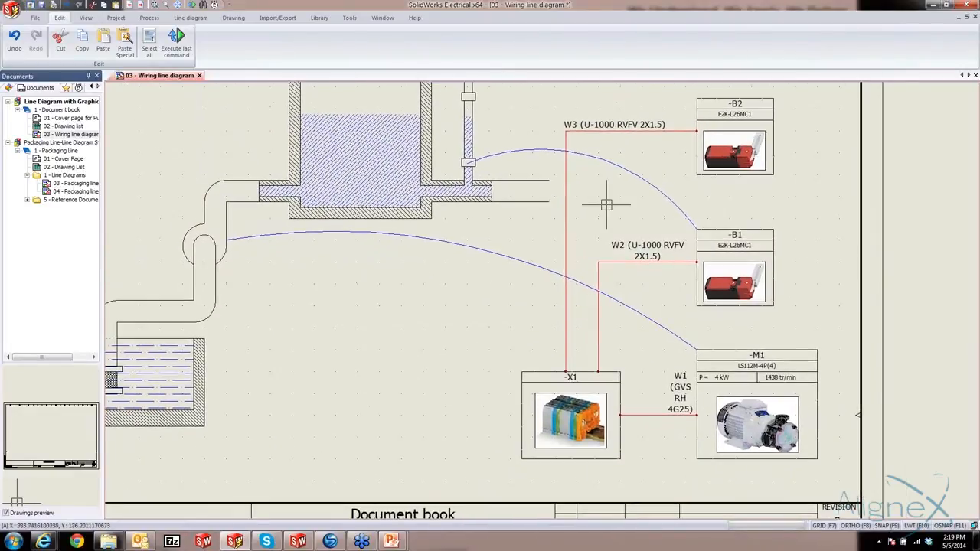
pyautogui.scroll(-1, 494, 246)
pyautogui.moveTo(494, 247)
pyautogui.mouseDown(button='middle')
pyautogui.moveTo(504, 246)
pyautogui.moveTo(526, 295)
pyautogui.mouseUp(button='middle')
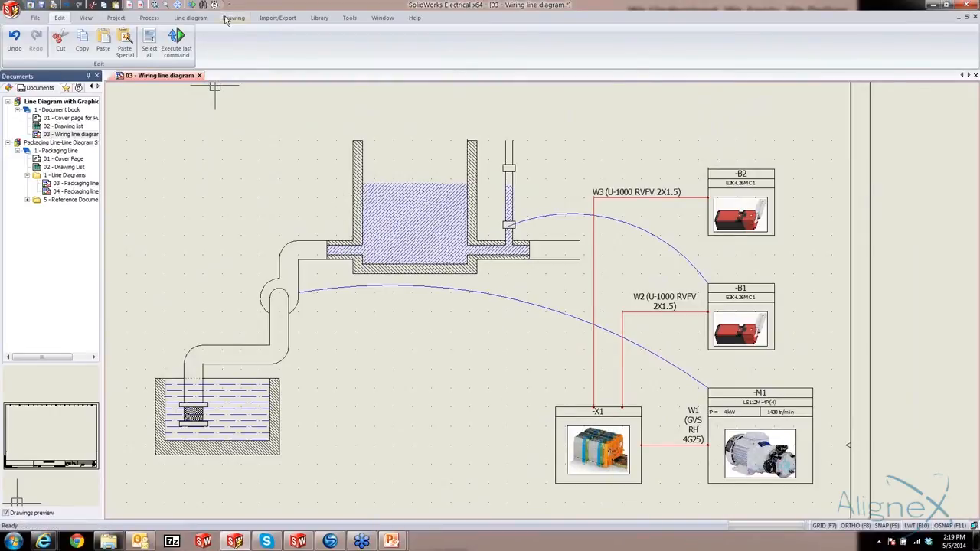
# Generate the terminal strip drawing pages for X1 in the terminal strips manager and select the new X1 page in the document book
pyautogui.click(191, 18)
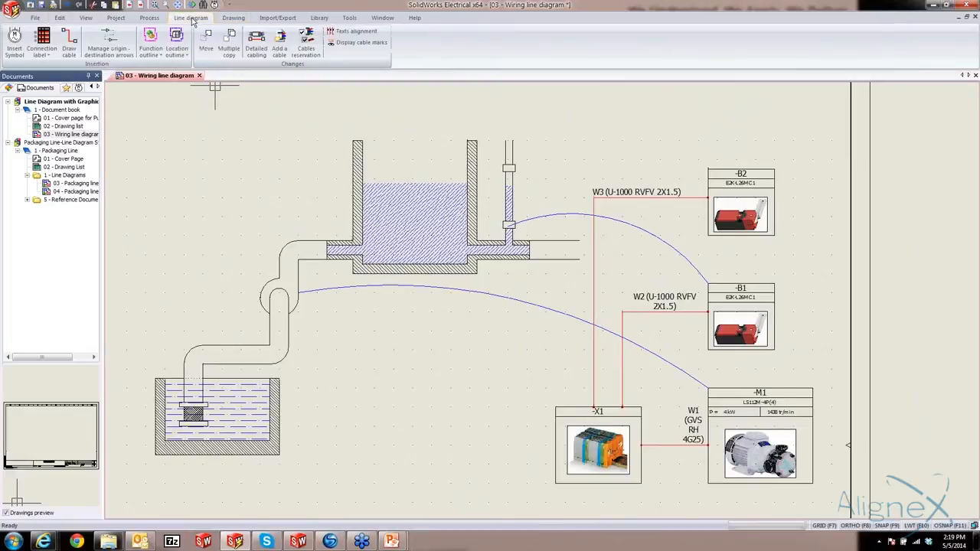
pyautogui.click(119, 17)
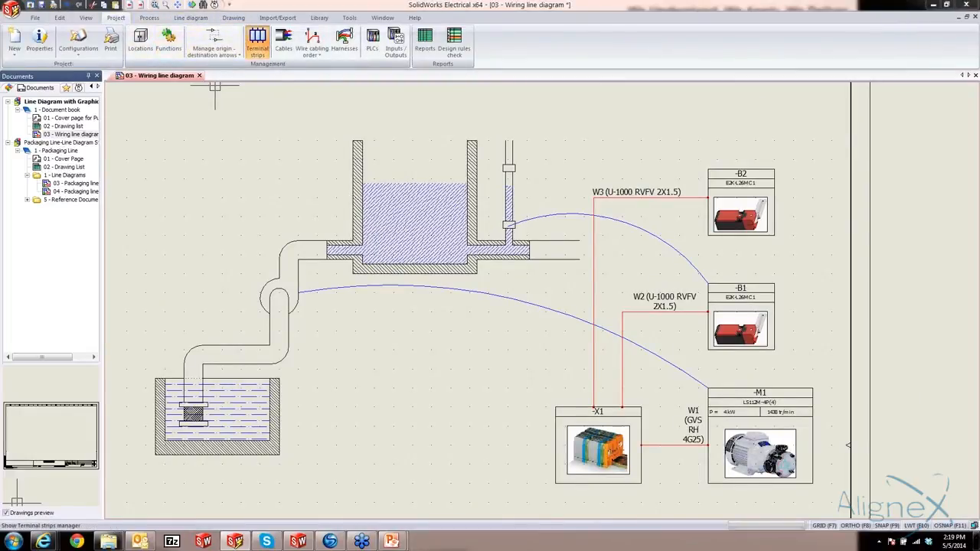
pyautogui.click(257, 42)
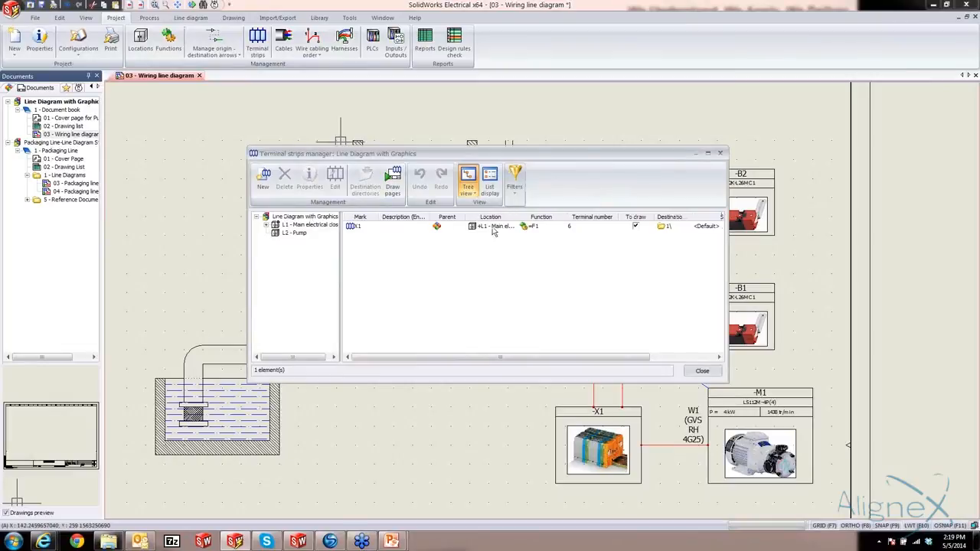
pyautogui.click(393, 181)
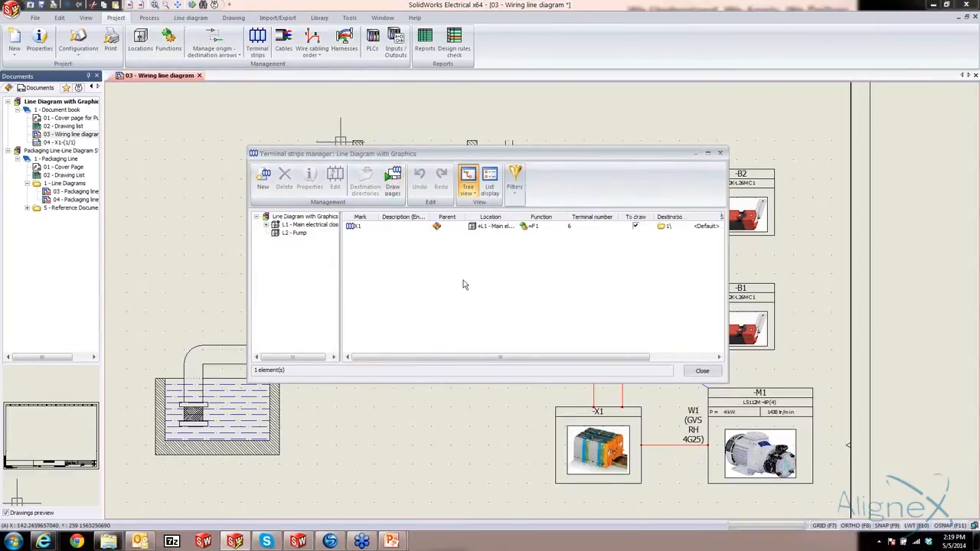
pyautogui.click(701, 371)
pyautogui.click(61, 143)
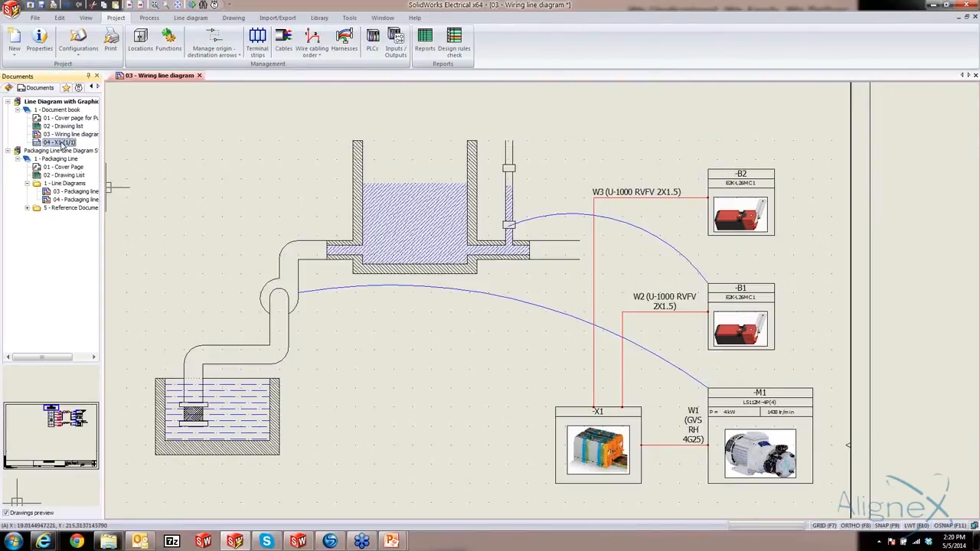
# Open the generated X1 terminal strip page and examine its terminals, cables and connected components
pyautogui.doubleClick(61, 143)
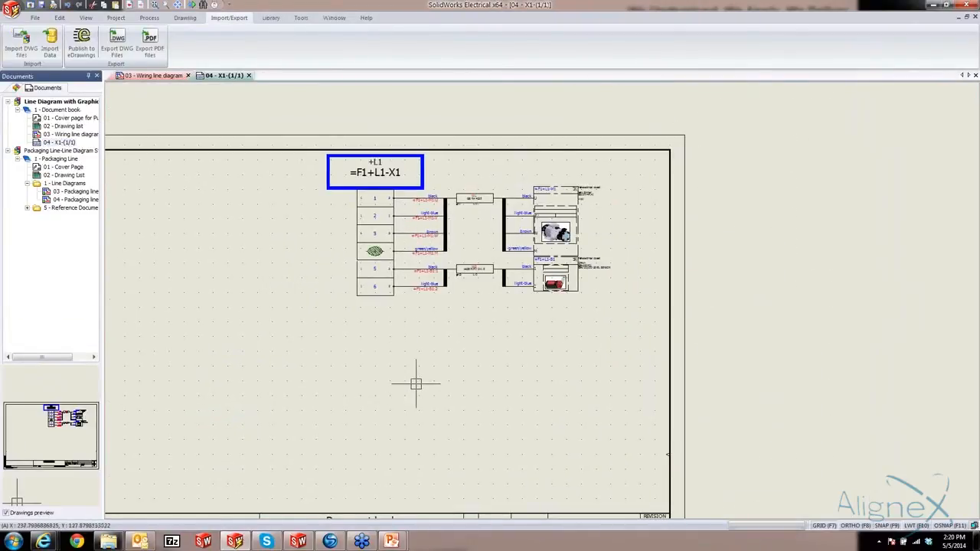
pyautogui.scroll(1, 416, 384)
pyautogui.moveTo(459, 340); pyautogui.dragTo(456, 390, button='middle')
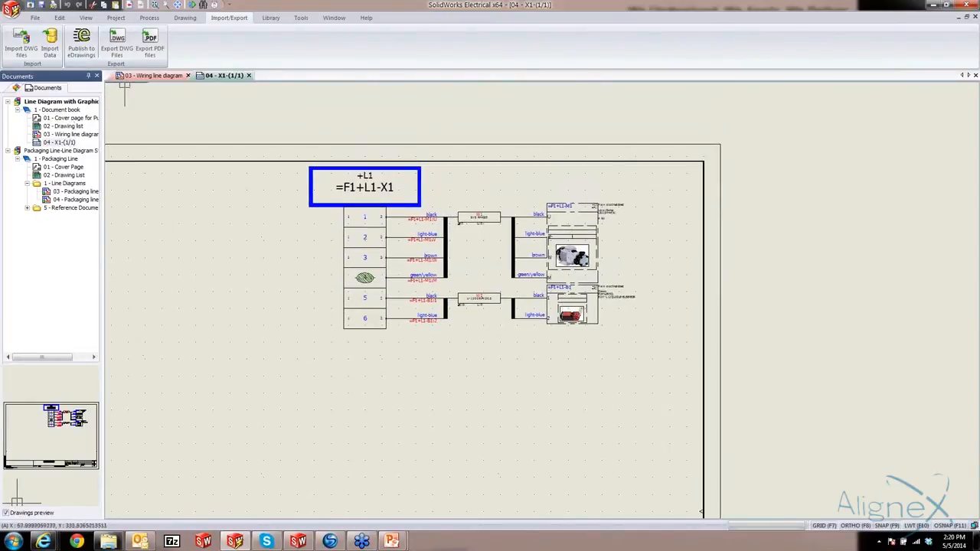
# From the detailed cabling of cable W3 in the wiring line diagram, insert 2 additional terminals into terminal strip X1
pyautogui.click(152, 75)
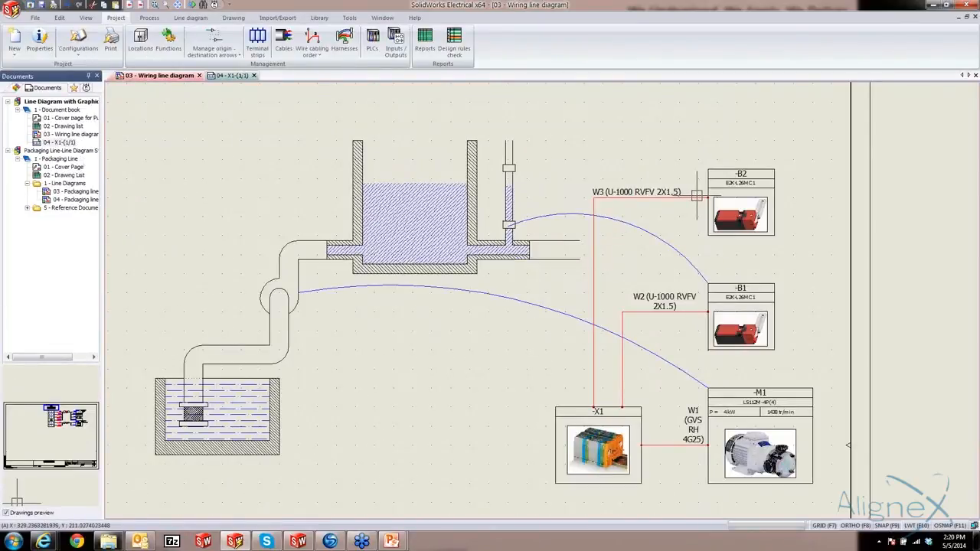
pyautogui.doubleClick(697, 196)
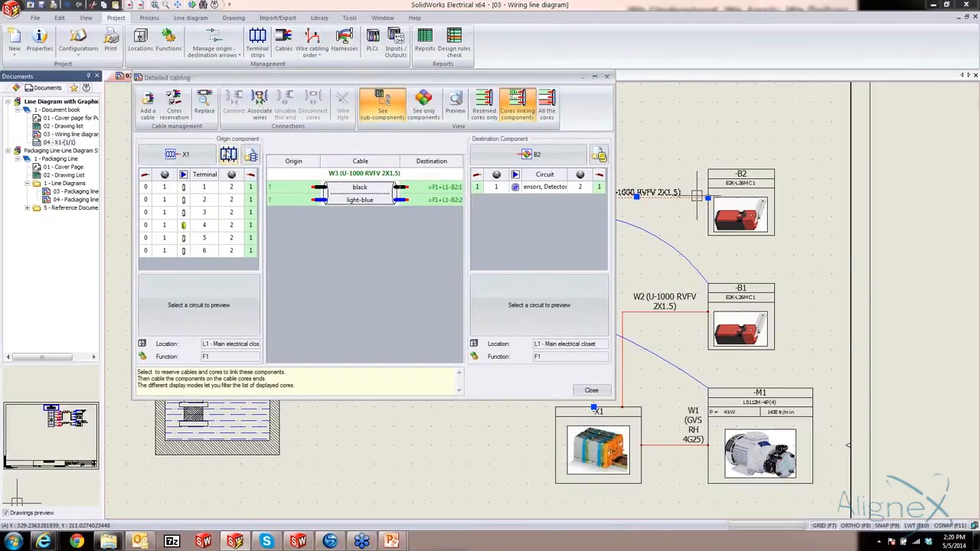
pyautogui.click(228, 155)
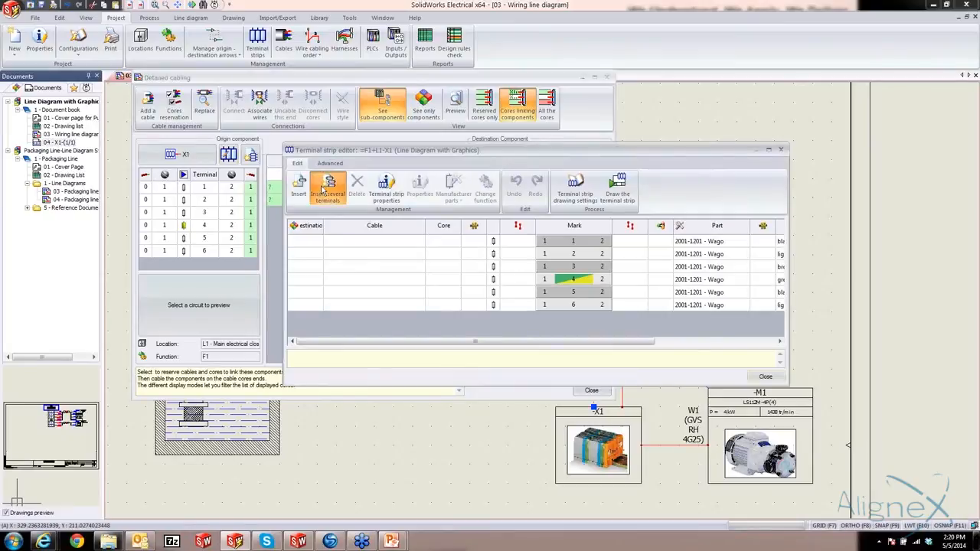
pyautogui.click(328, 187)
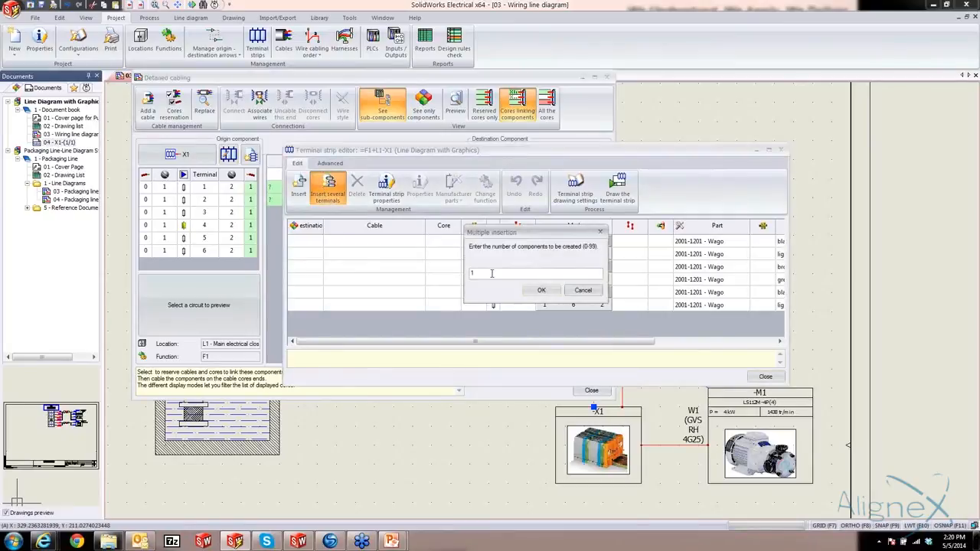
pyautogui.click(556, 295)
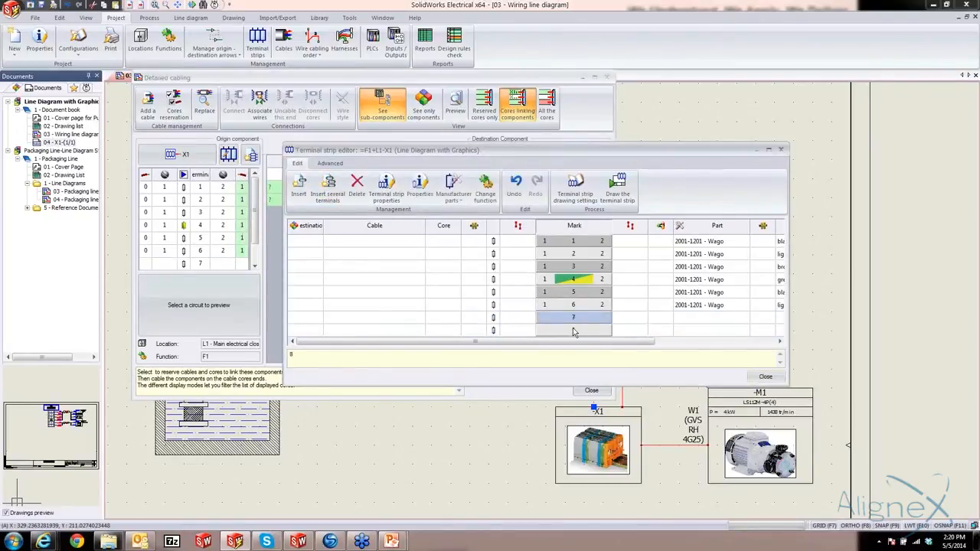
# Assign the Wago manufacturer part 2001-1201 to terminals 7 and 8 of X1 and close the terminal strip editor
pyautogui.keyDown('shift'); pyautogui.click(574, 330); pyautogui.keyUp('shift')
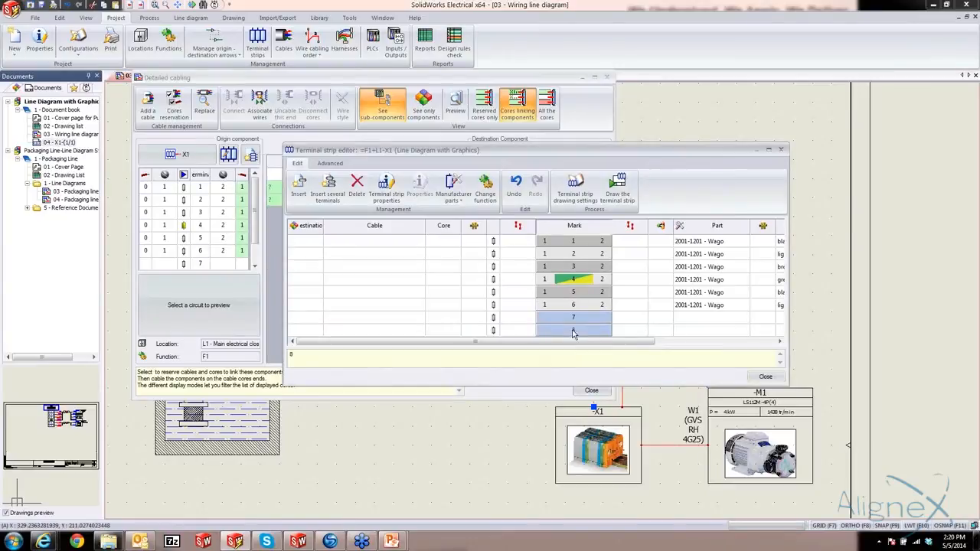
pyautogui.click(454, 197)
pyautogui.click(462, 212)
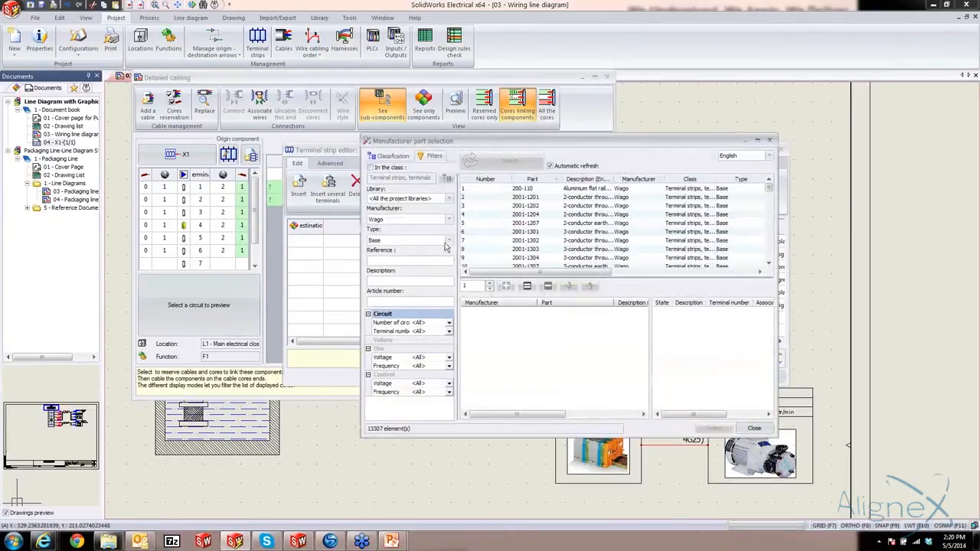
pyautogui.click(390, 261)
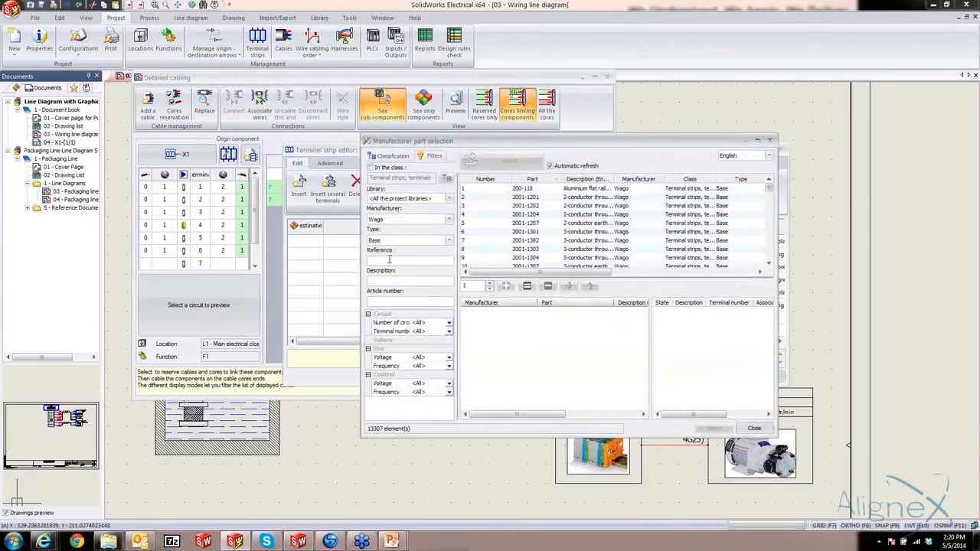
pyautogui.click(515, 198)
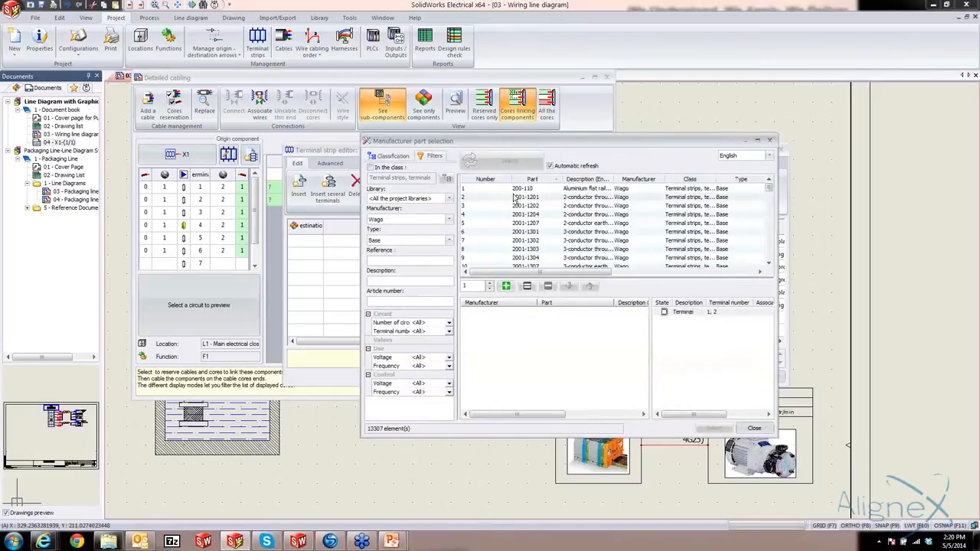
pyautogui.click(507, 287)
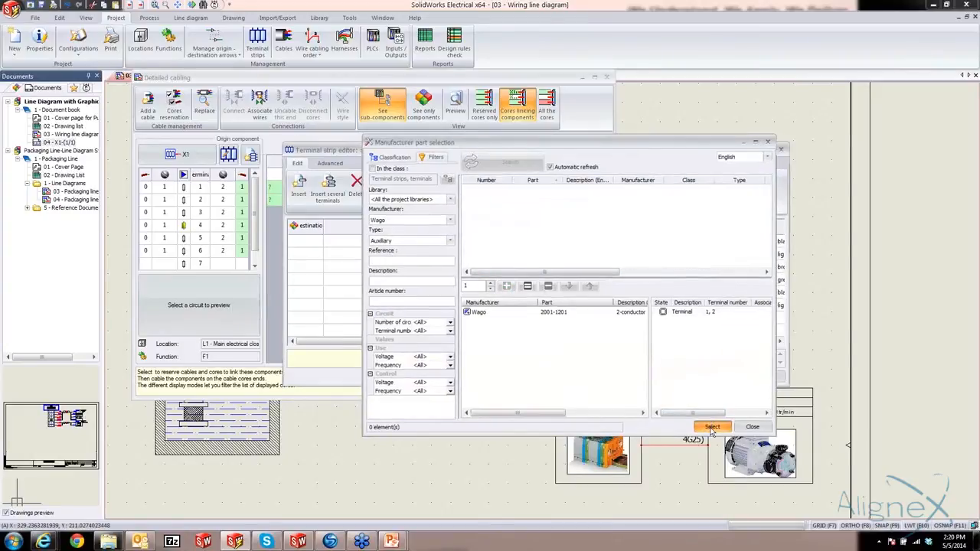
pyautogui.click(711, 427)
pyautogui.click(750, 375)
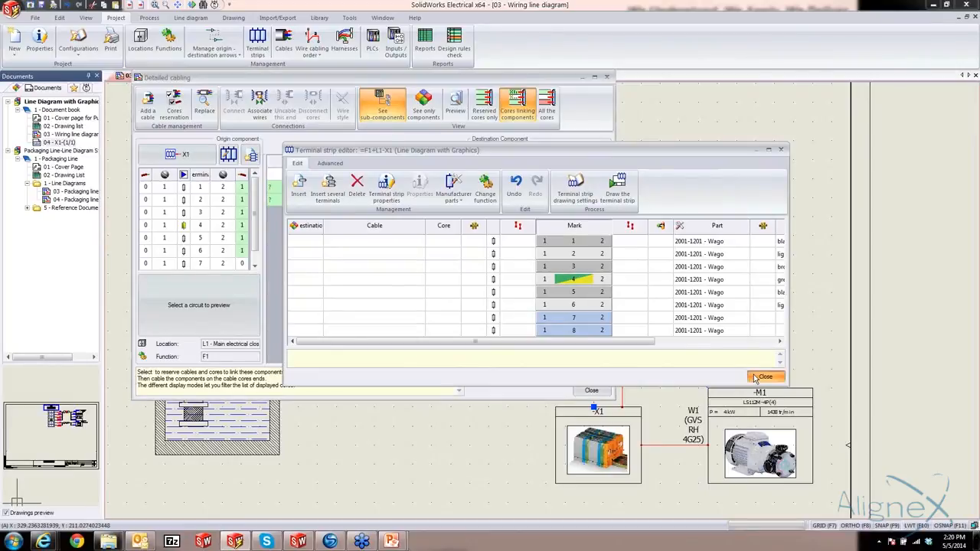
# Connect the origin ends of W3's black and light-blue cores to terminals 7 and 8 of X1
pyautogui.scroll(-1, 243, 253)
pyautogui.click(242, 251)
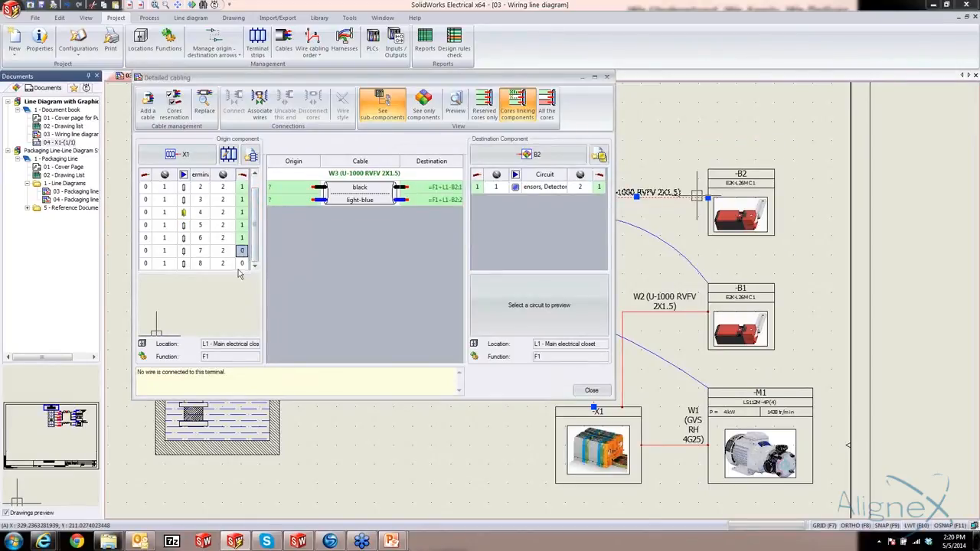
pyautogui.keyDown('ctrl'); pyautogui.click(243, 264); pyautogui.keyUp('ctrl')
pyautogui.click(281, 190)
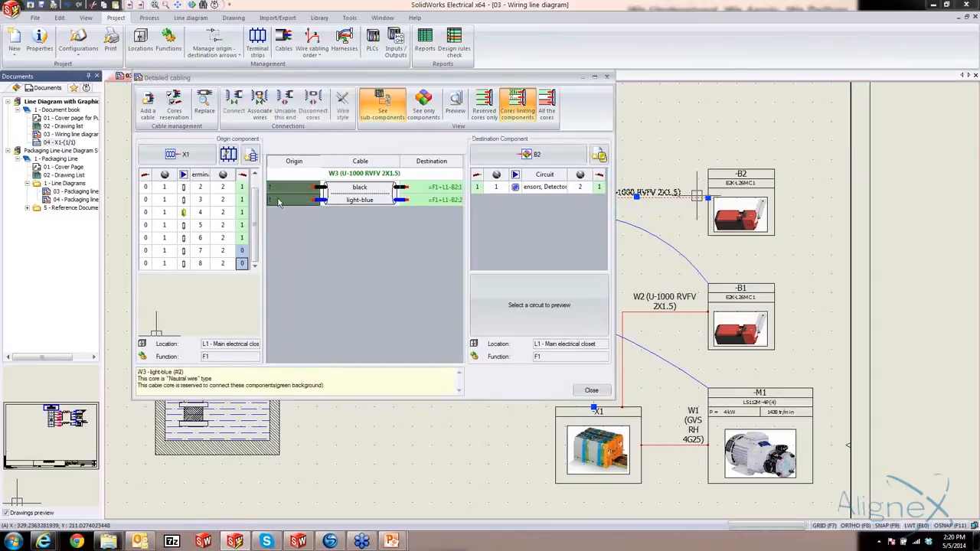
pyautogui.click(233, 107)
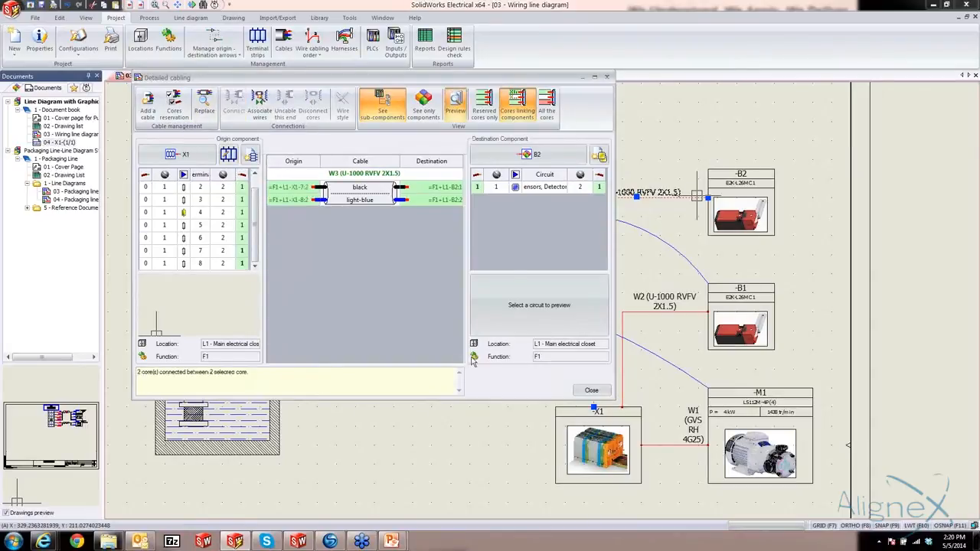
pyautogui.click(591, 392)
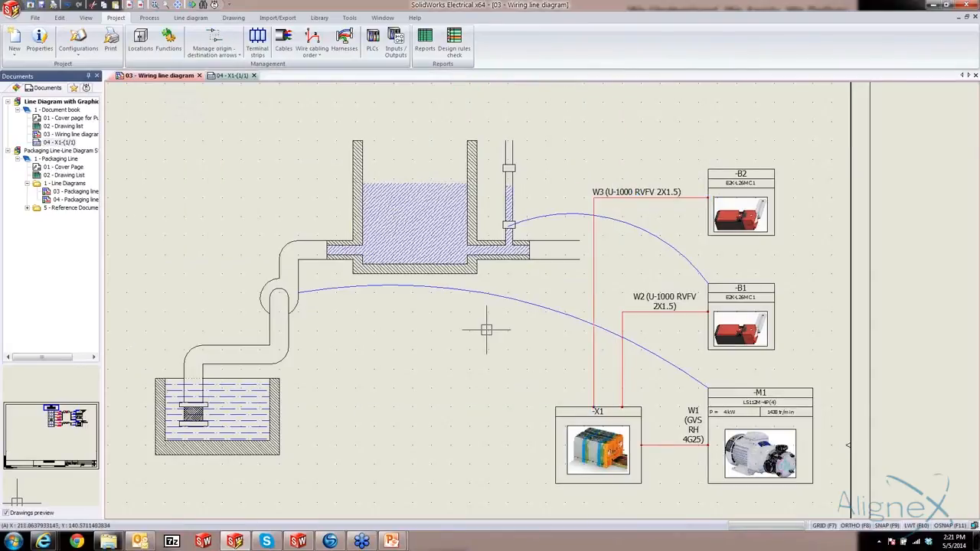
# Update the terminal strip drawing of X1, review the regenerated page, and close it
pyautogui.click(224, 76)
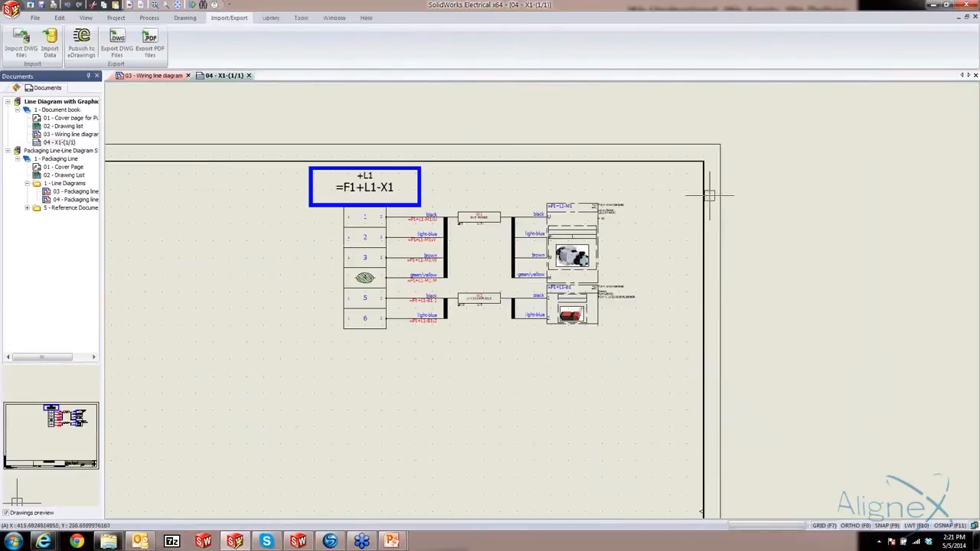
pyautogui.rightClick(58, 143)
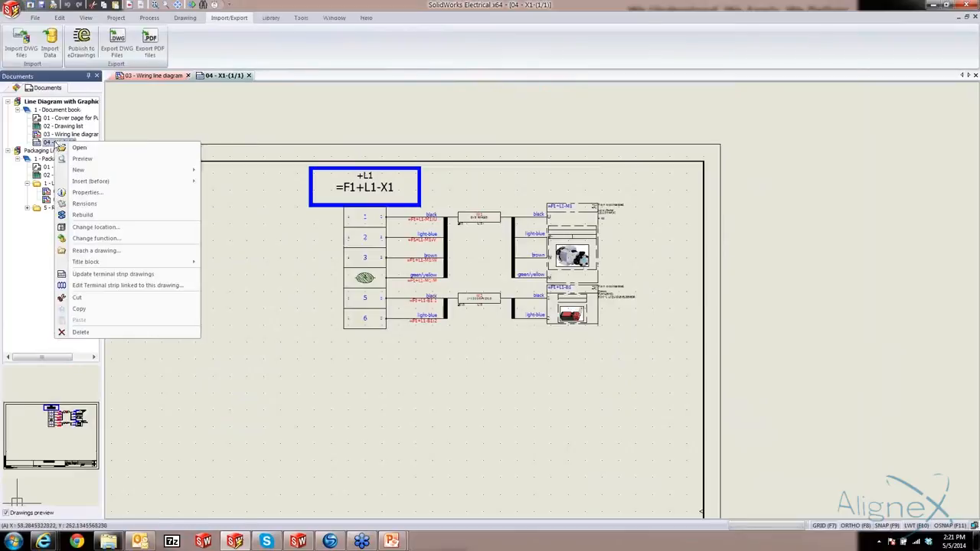
pyautogui.click(98, 276)
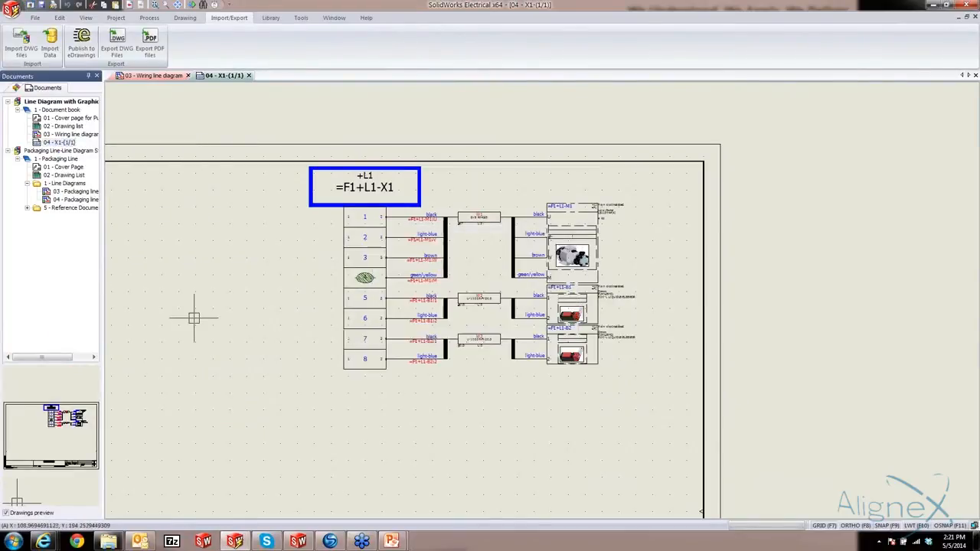
pyautogui.scroll(2, 445, 383)
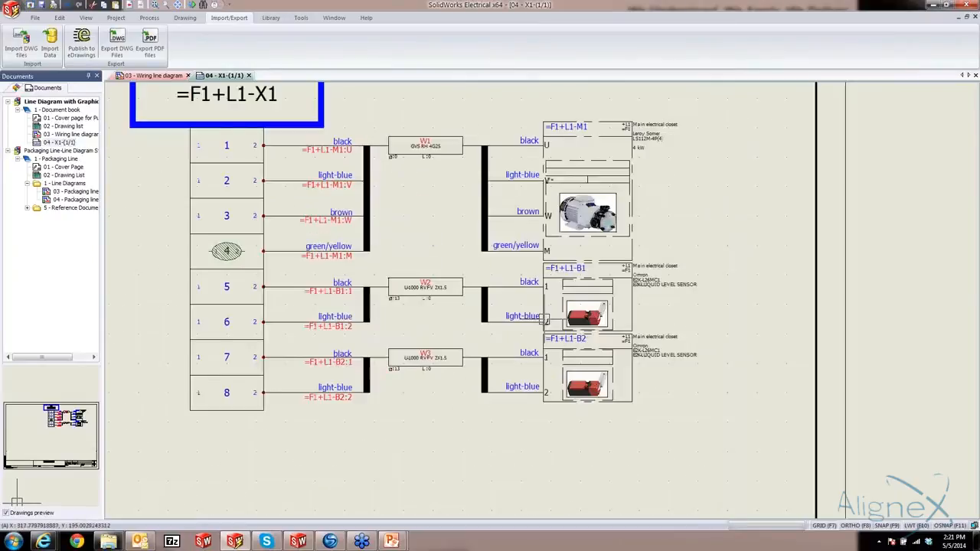
pyautogui.moveTo(563, 377); pyautogui.dragTo(564, 380, button='middle')
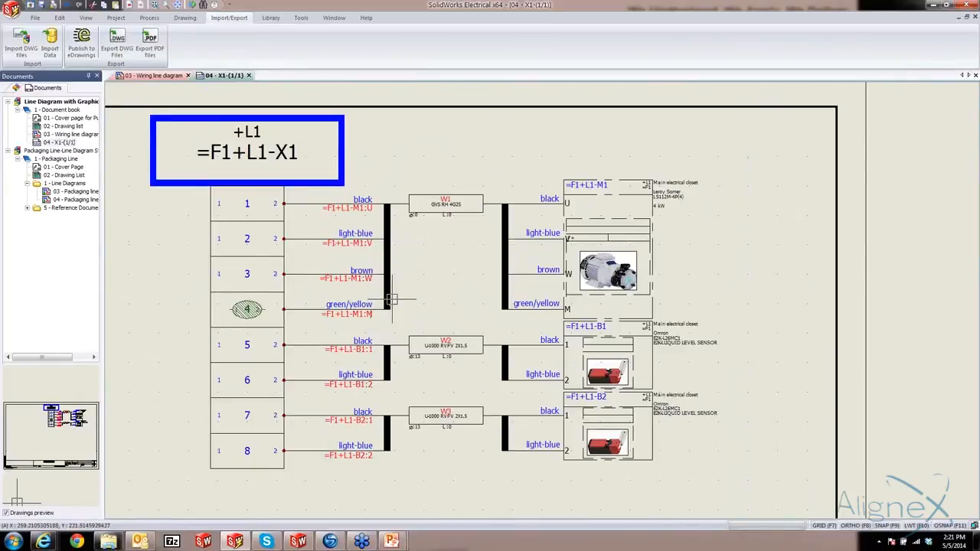
pyautogui.scroll(-1, 391, 299)
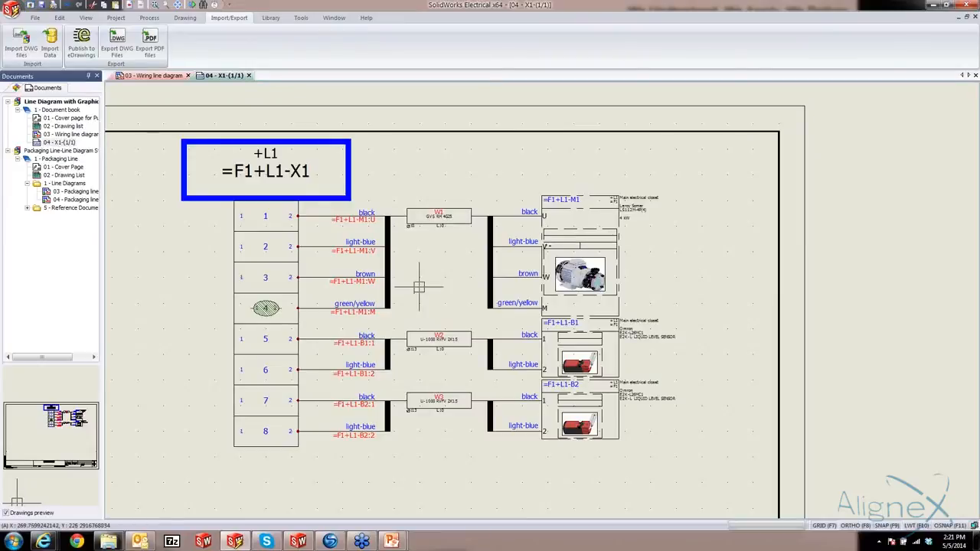
pyautogui.click(249, 76)
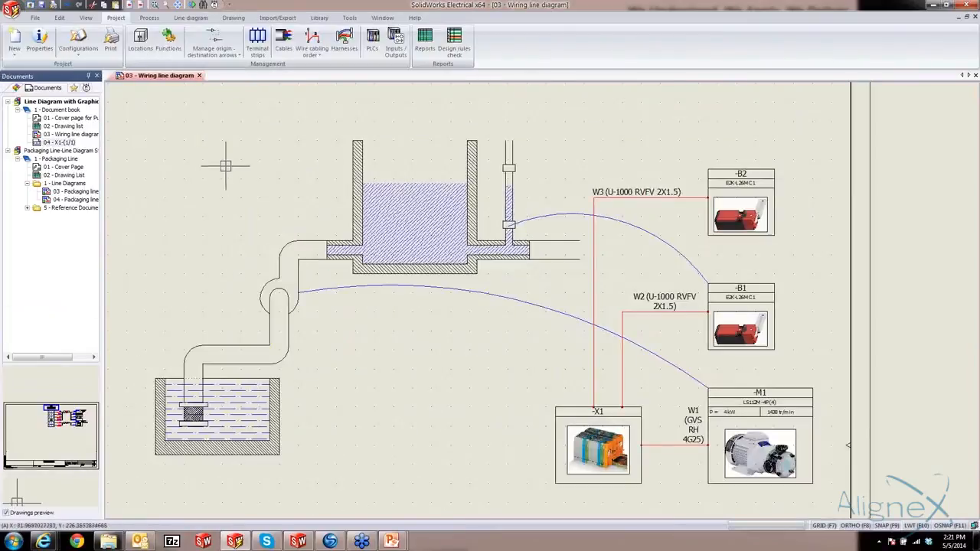
# Review the list of the cables in the report manager and close it
pyautogui.scroll(-3, 227, 164)
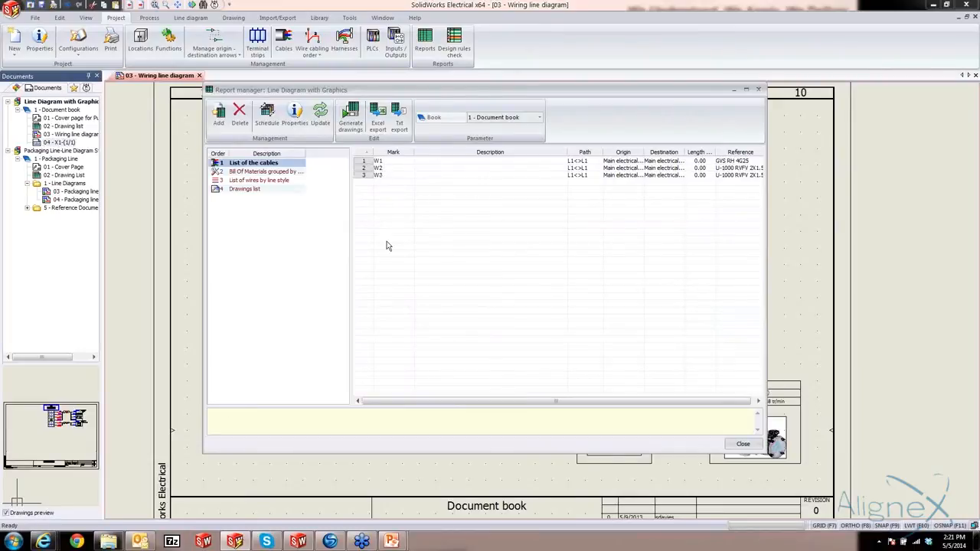
pyautogui.click(742, 444)
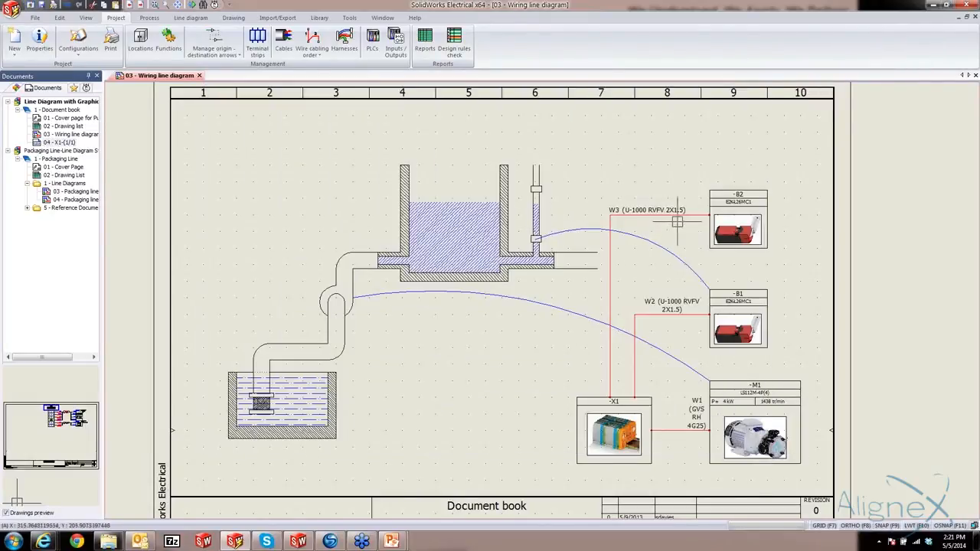
# Set the English description of cable W1 between X1 and M1 to "Pump Cable" in its project cable properties
pyautogui.click(677, 431)
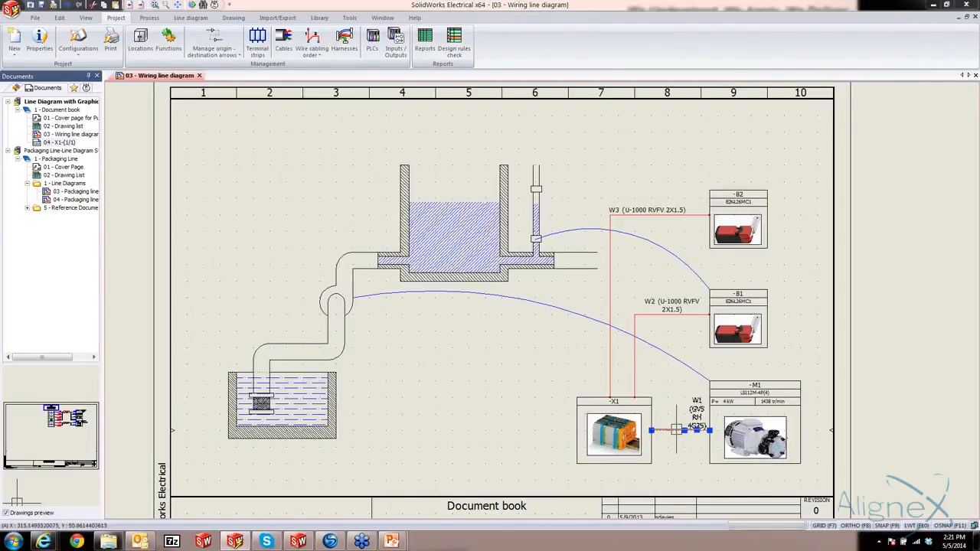
pyautogui.doubleClick(679, 434)
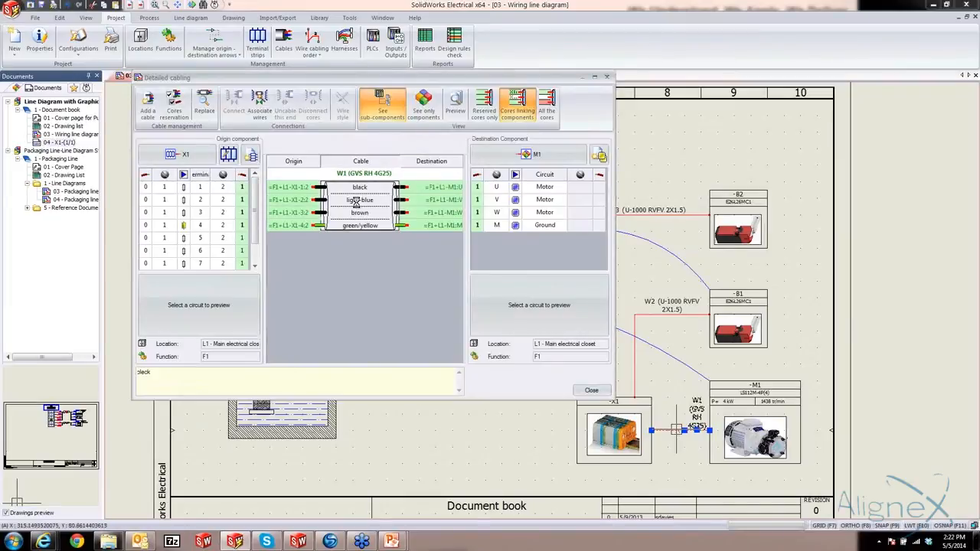
pyautogui.doubleClick(357, 206)
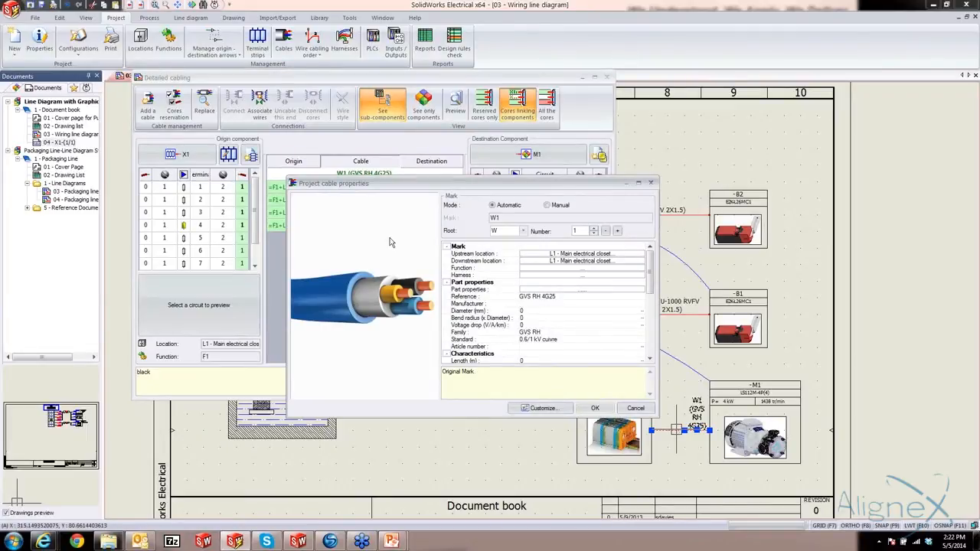
pyautogui.moveTo(650, 269); pyautogui.dragTo(649, 307)
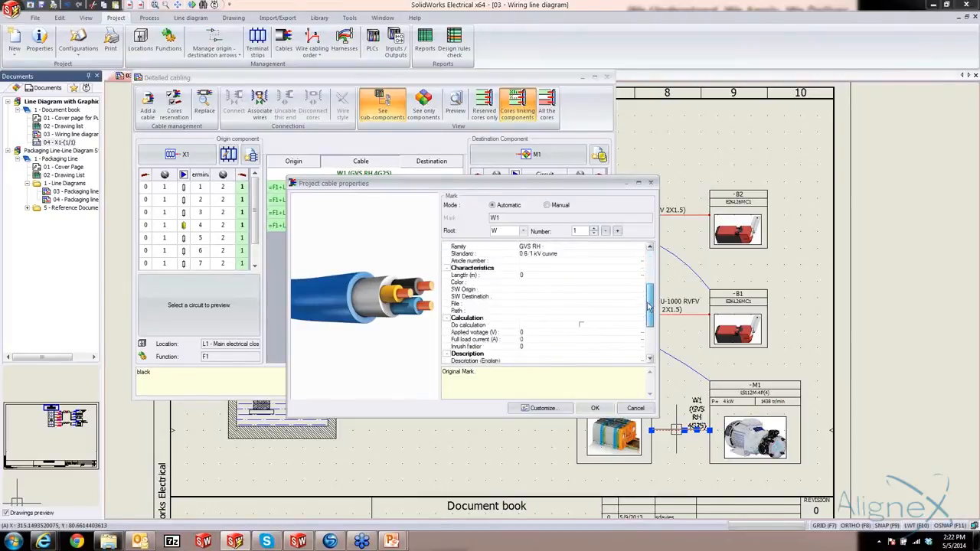
pyautogui.click(528, 362)
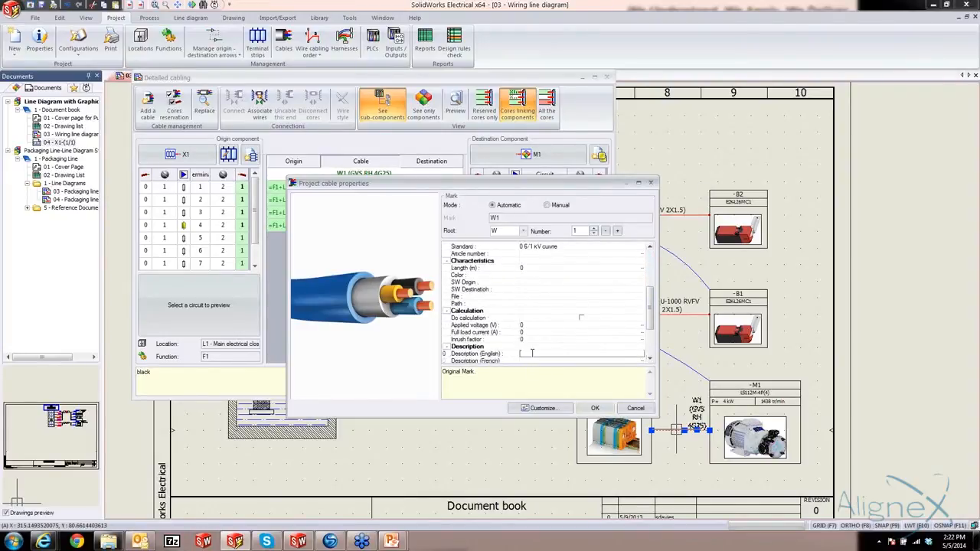
pyautogui.write('Pump Cable')
pyautogui.click(595, 407)
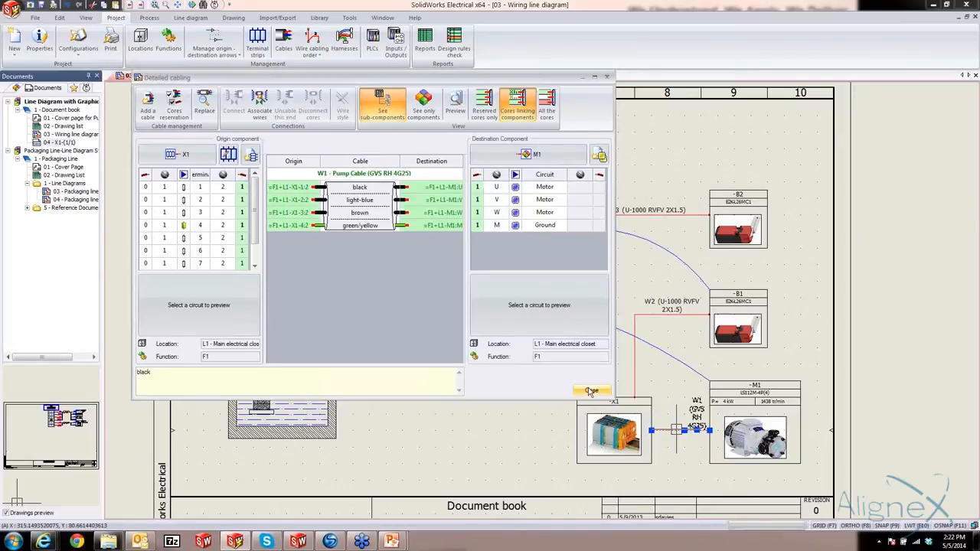
pyautogui.click(591, 391)
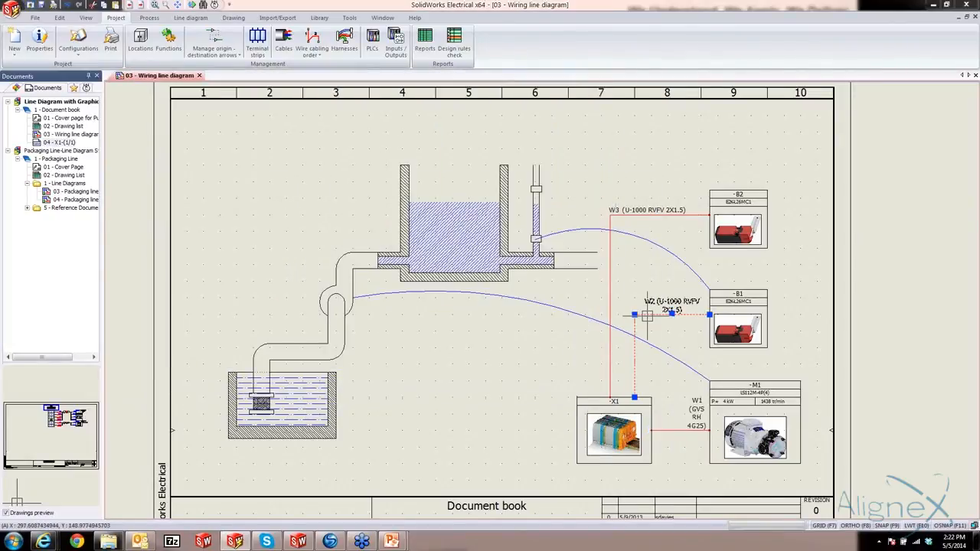
# Set the English description of cable W2 between X1 and B1 to "Lower Limit Cable" in its project cable properties
pyautogui.doubleClick(647, 316)
pyautogui.doubleClick(372, 193)
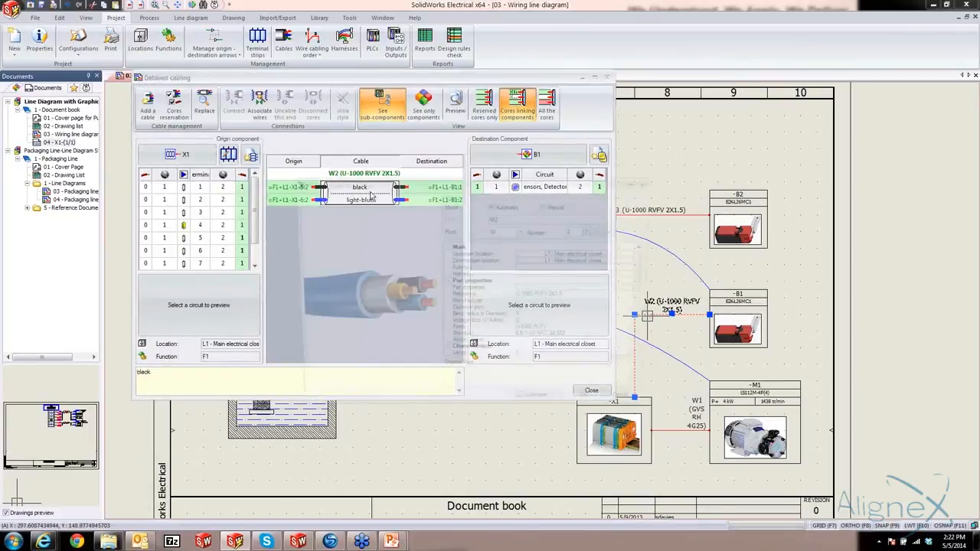
pyautogui.scroll(-5, 525, 331)
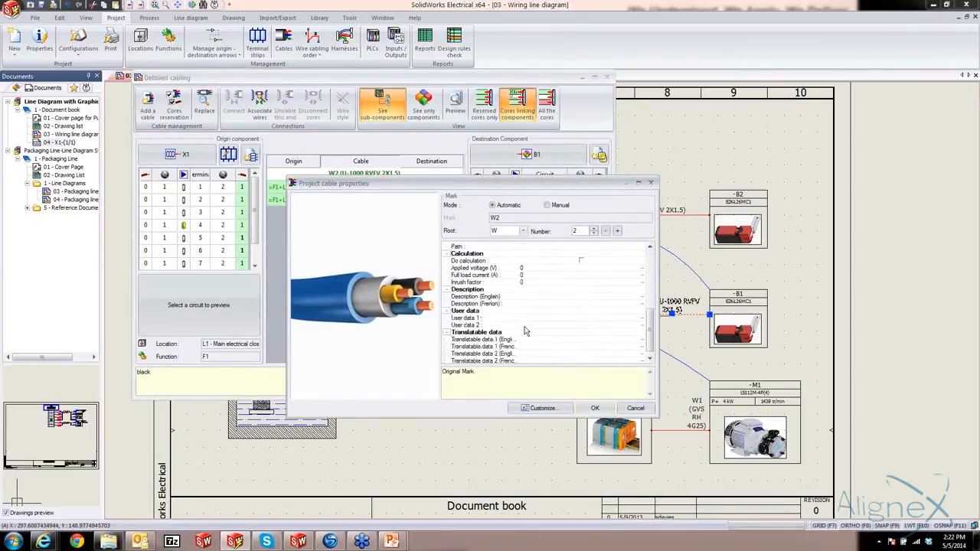
pyautogui.click(532, 297)
pyautogui.click(597, 409)
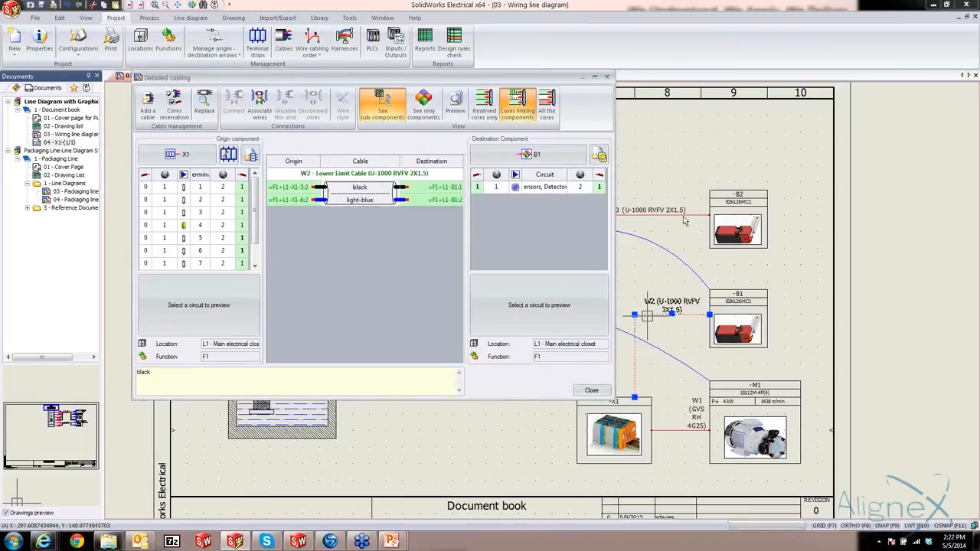
pyautogui.click(591, 390)
# Set the English description of cable W3 between X1 and B2 to "Upper Limit Cable" in its project cable properties
pyautogui.doubleClick(688, 217)
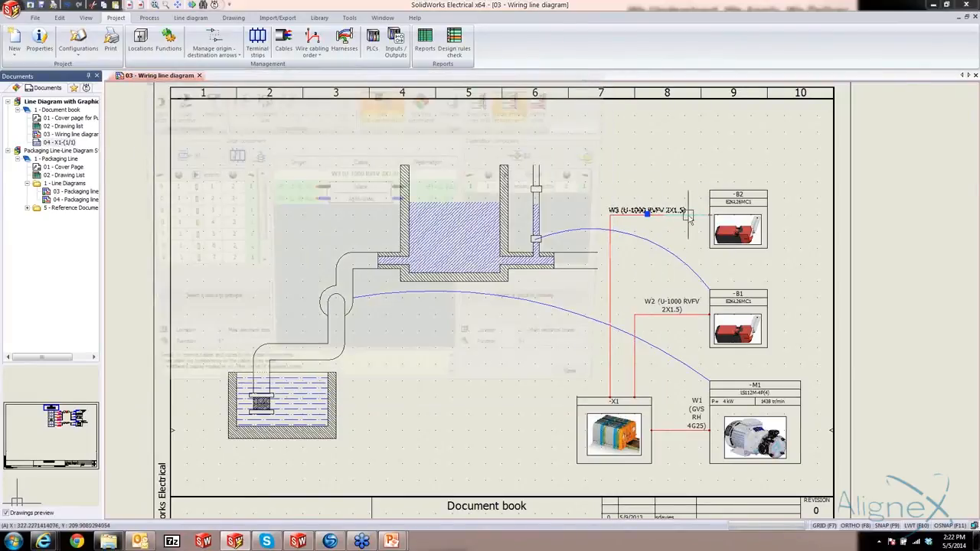
pyautogui.doubleClick(361, 189)
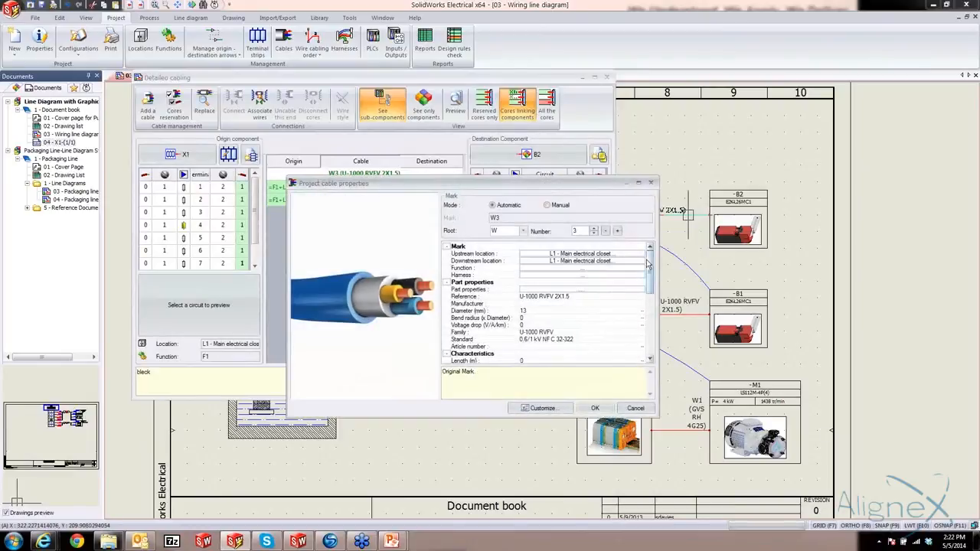
pyautogui.moveTo(652, 283); pyautogui.dragTo(652, 341)
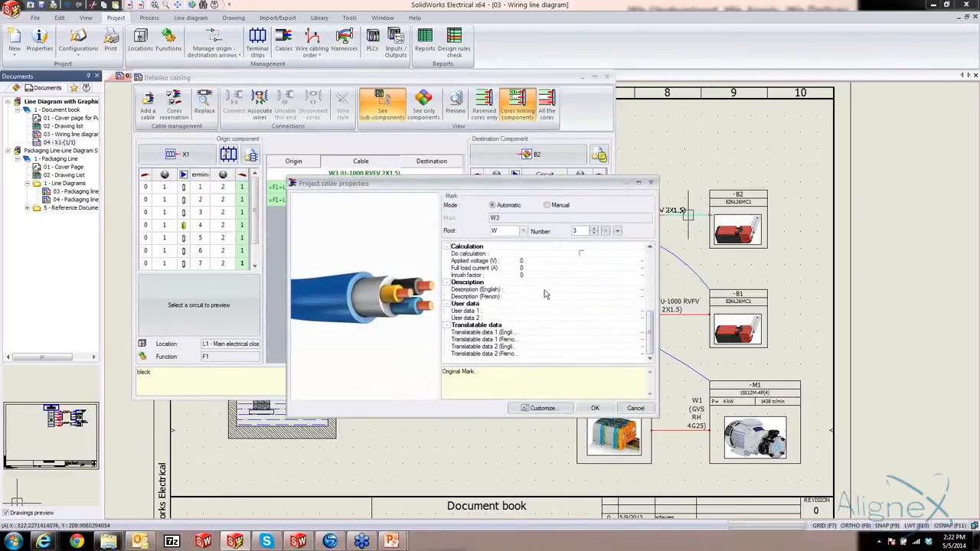
pyautogui.click(544, 290)
pyautogui.click(596, 408)
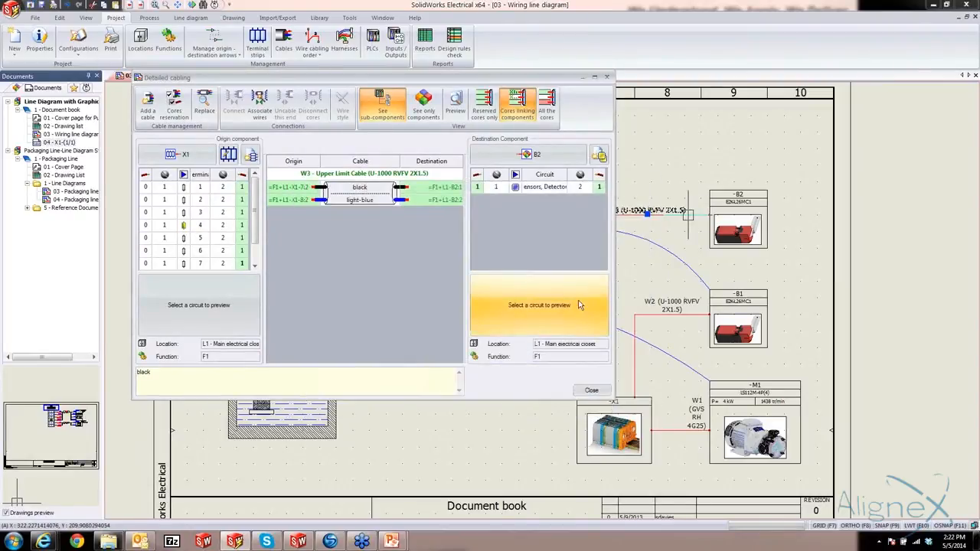
pyautogui.click(592, 390)
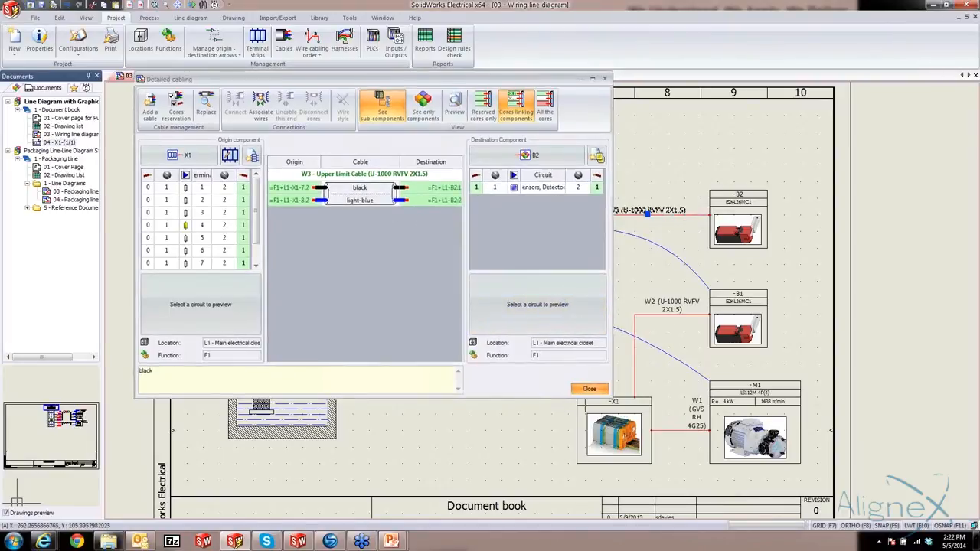
# Check the list of the cables in the report manager and add the ReferenceByTag_Metric template, Bill Of Materials sorted by Mark
pyautogui.moveTo(477, 367); pyautogui.dragTo(484, 339, button='middle')
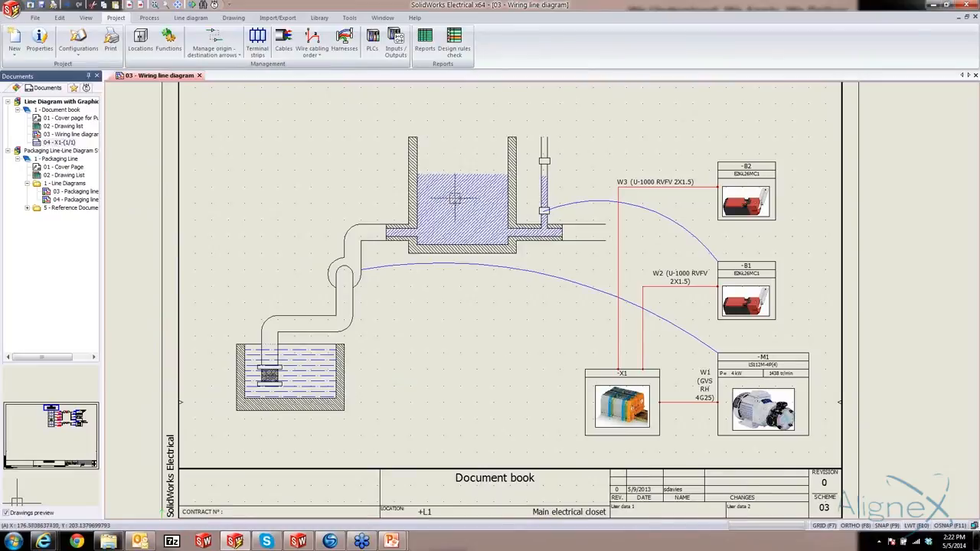
pyautogui.click(426, 42)
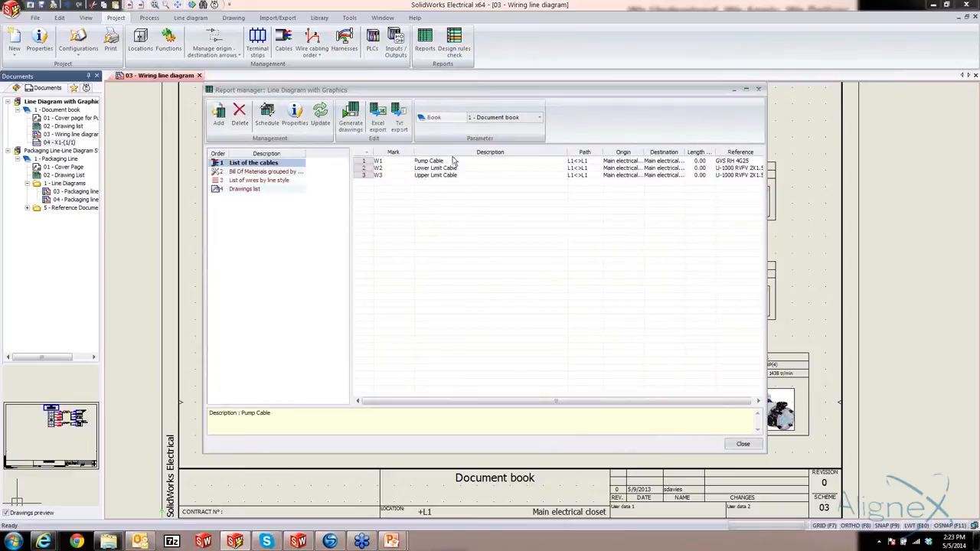
pyautogui.click(220, 116)
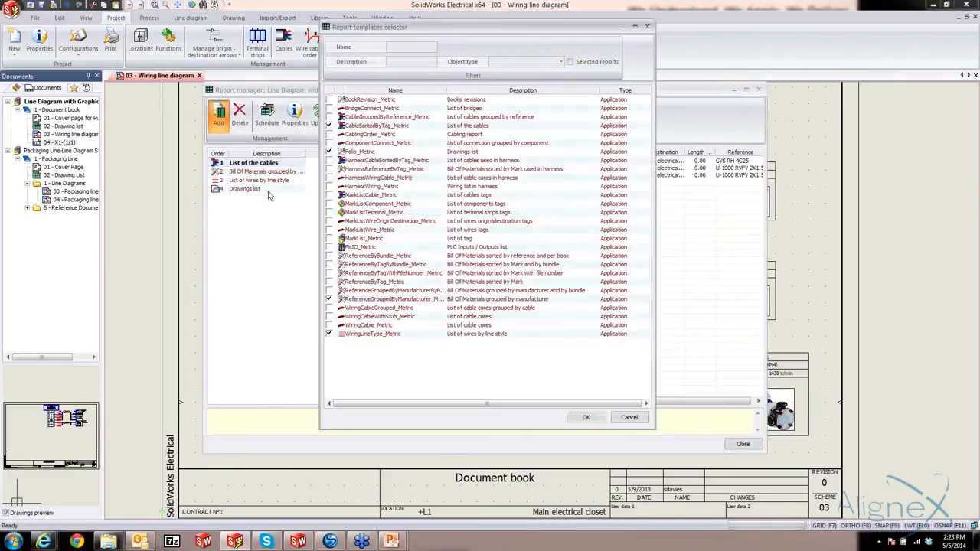
pyautogui.click(329, 282)
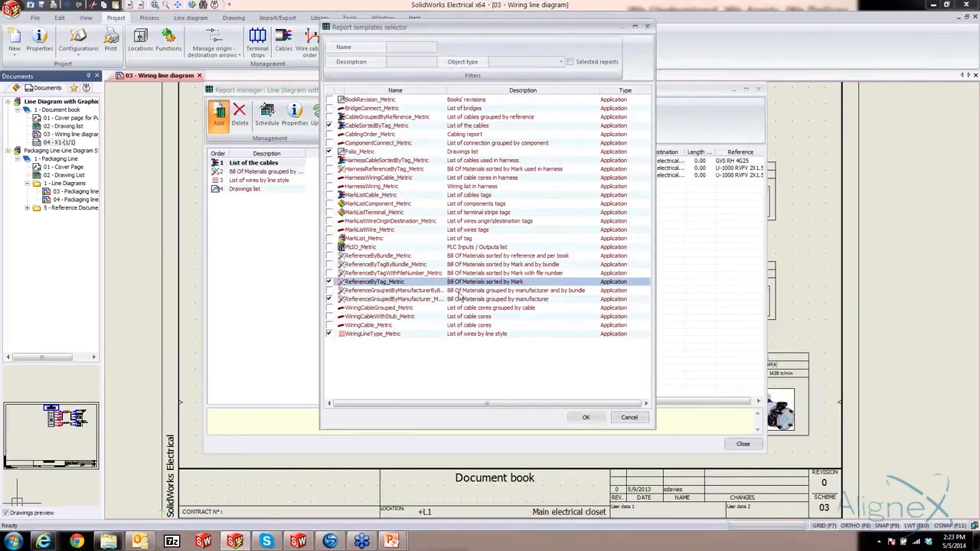
pyautogui.click(586, 417)
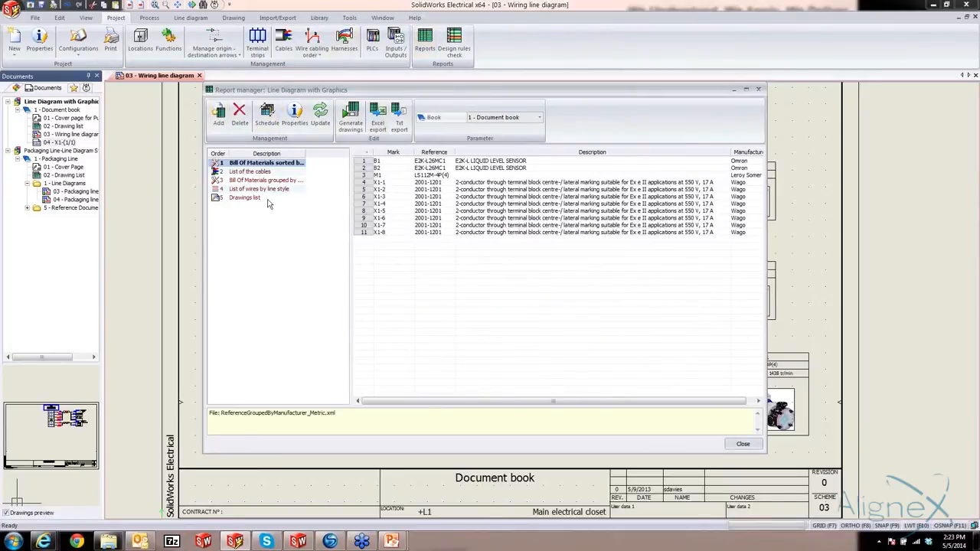
# Generate report drawings for the drawings list, the list of the cables and both bills of materials, by Mark and by manufacturer, and close the report manager
pyautogui.click(353, 115)
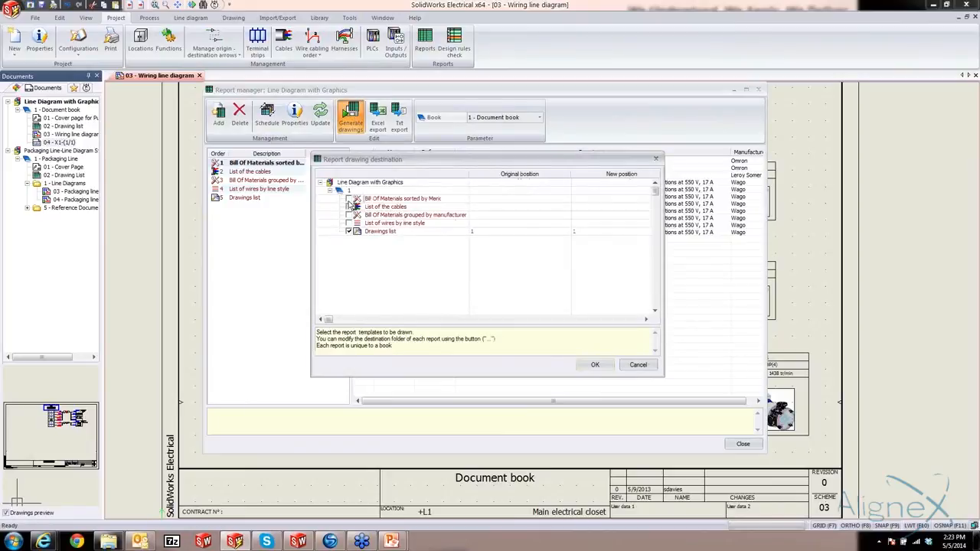
pyautogui.click(350, 199)
pyautogui.click(350, 206)
pyautogui.click(350, 215)
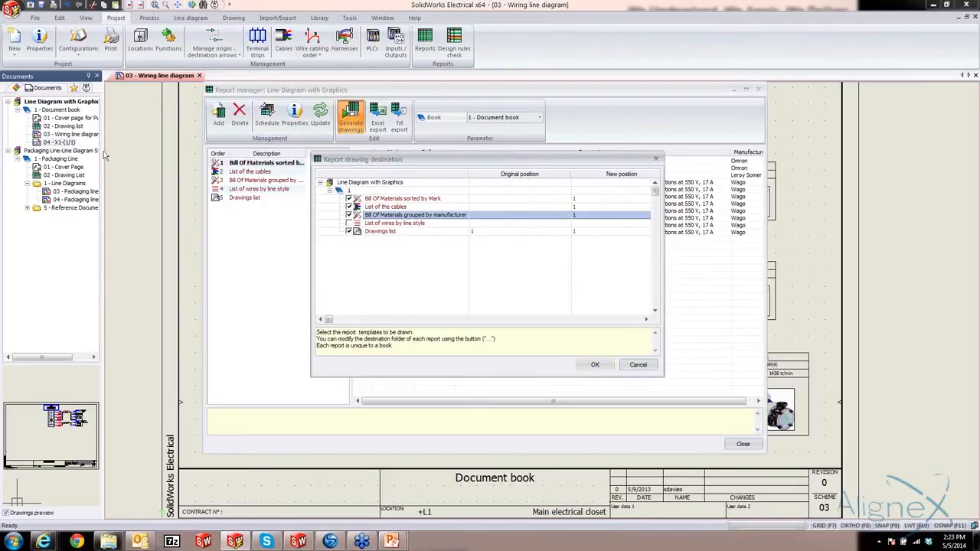
pyautogui.click(598, 363)
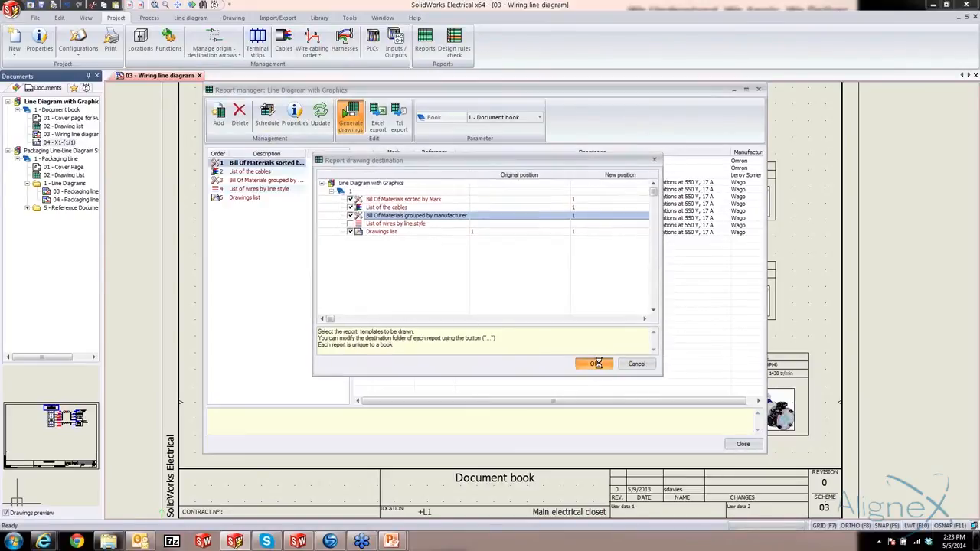
pyautogui.click(17, 175)
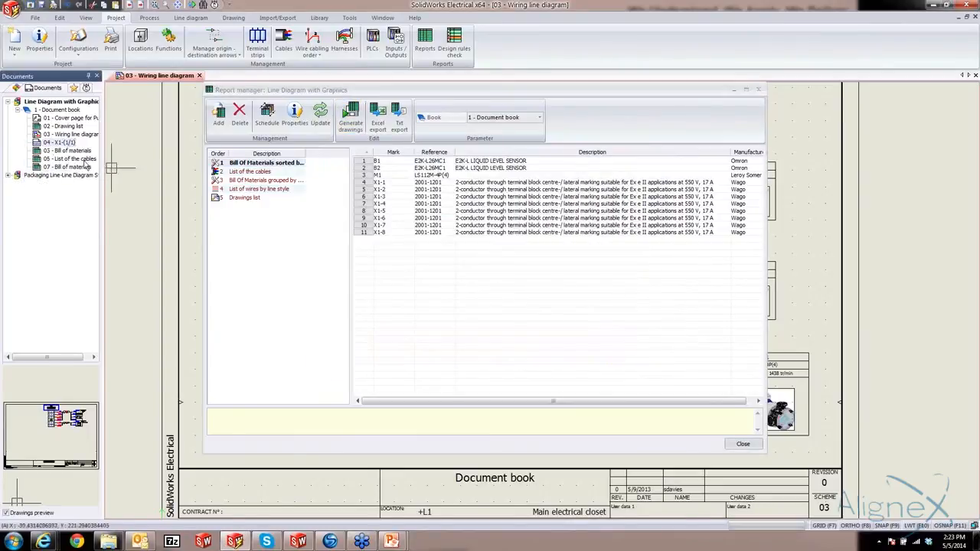
pyautogui.click(740, 445)
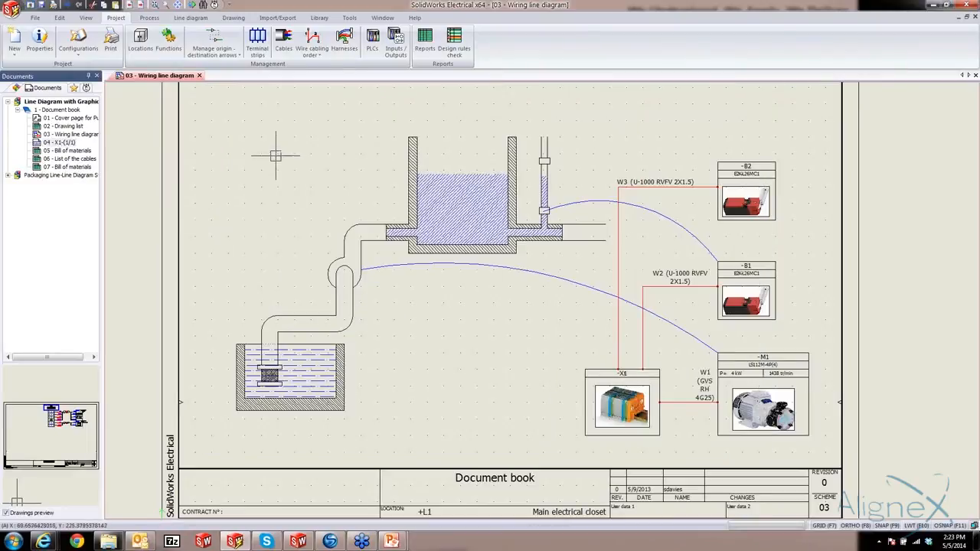
# Review the generated pages 05 - Bill of materials, 06 - List of the cables and 07 - Bill of materials, and close them
pyautogui.click(63, 151)
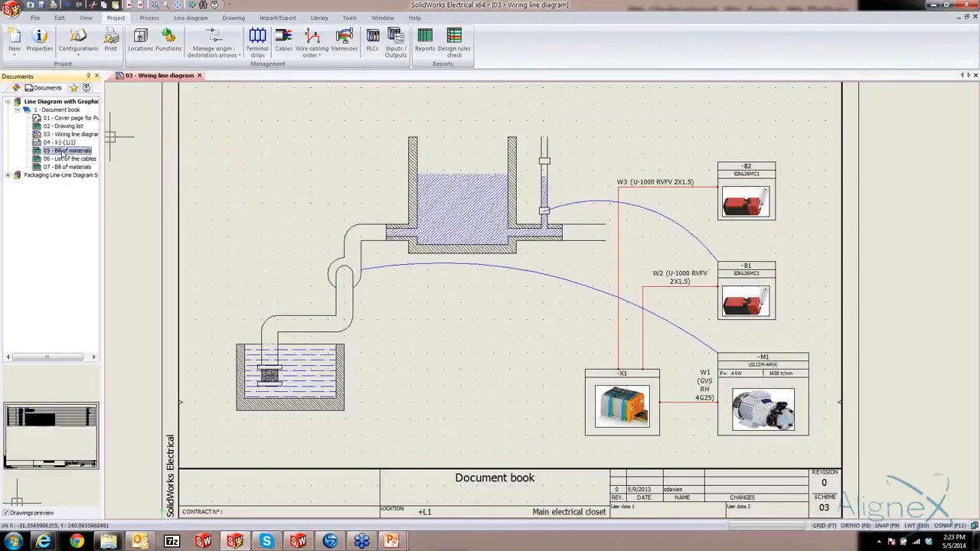
pyautogui.doubleClick(62, 151)
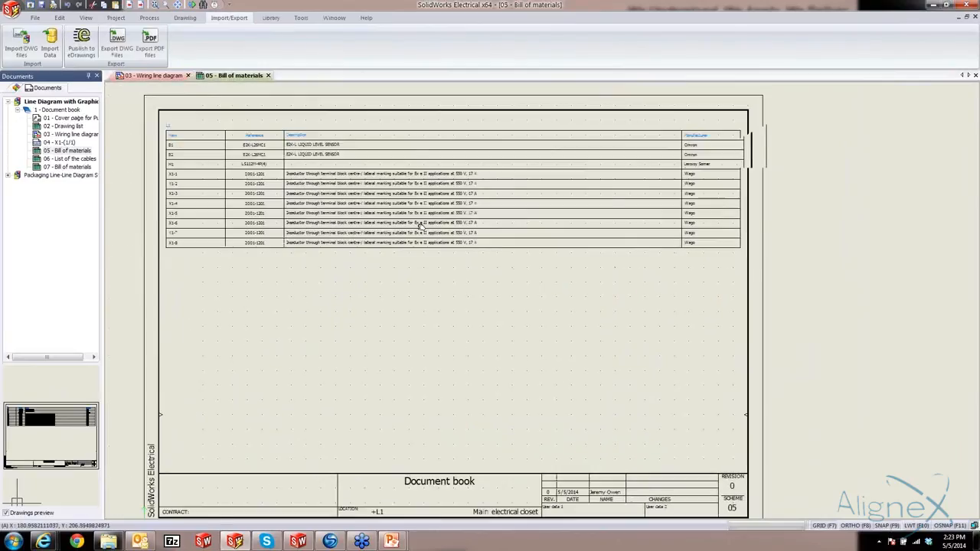
pyautogui.scroll(1, 423, 196)
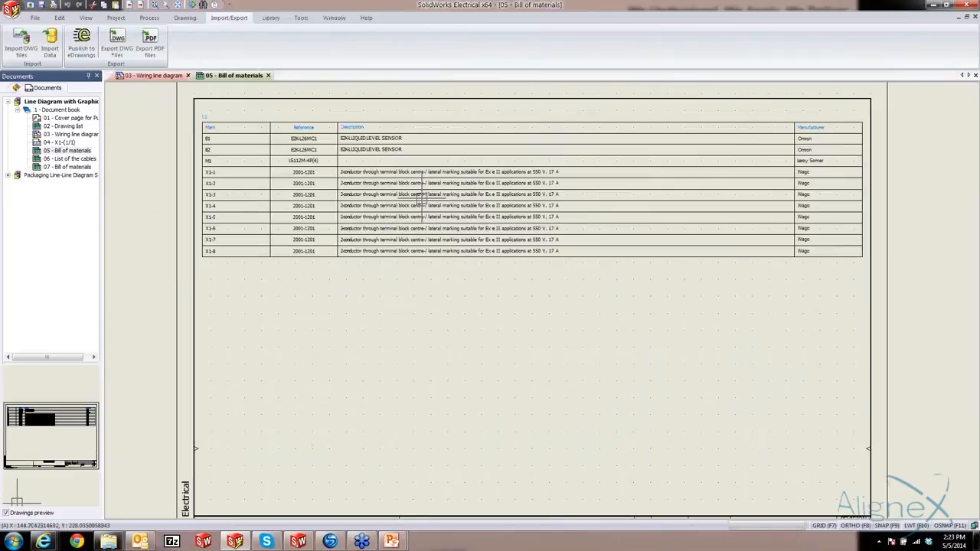
pyautogui.click(70, 160)
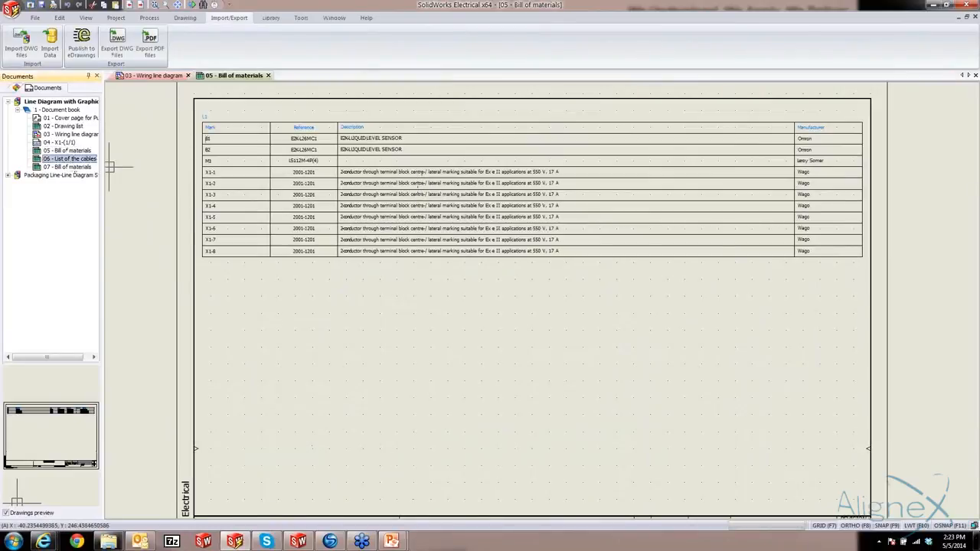
pyautogui.doubleClick(73, 160)
pyautogui.doubleClick(72, 167)
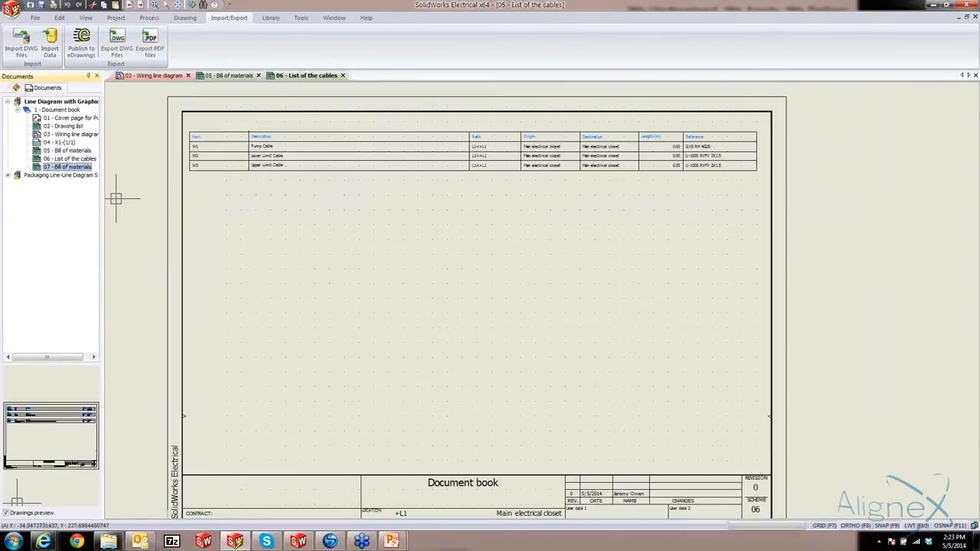
pyautogui.moveTo(283, 233); pyautogui.dragTo(463, 247, button='middle')
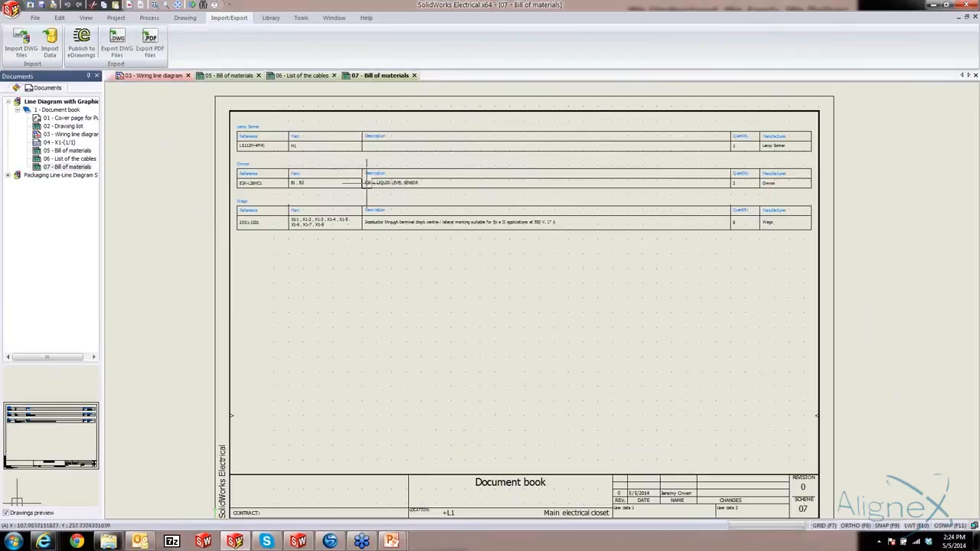
pyautogui.click(414, 75)
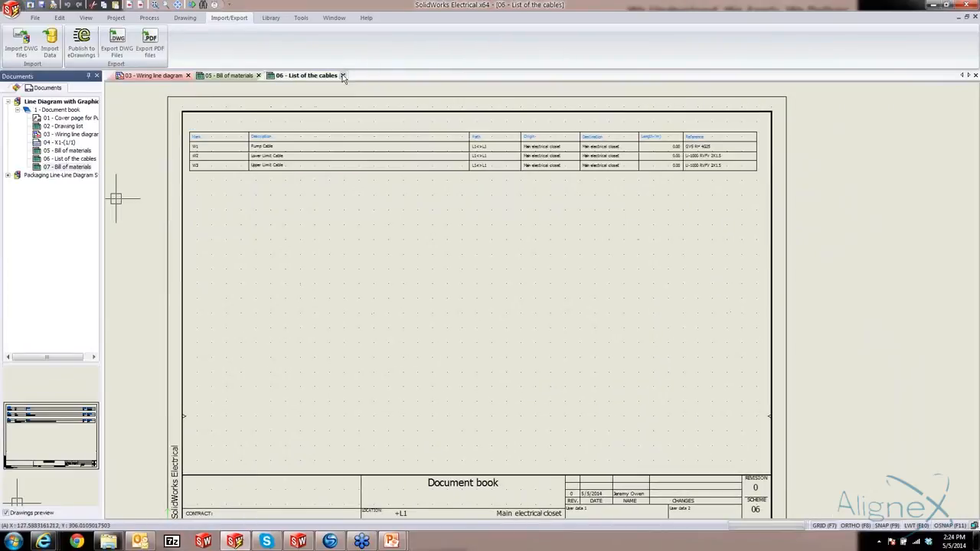
pyautogui.click(334, 75)
pyautogui.click(267, 75)
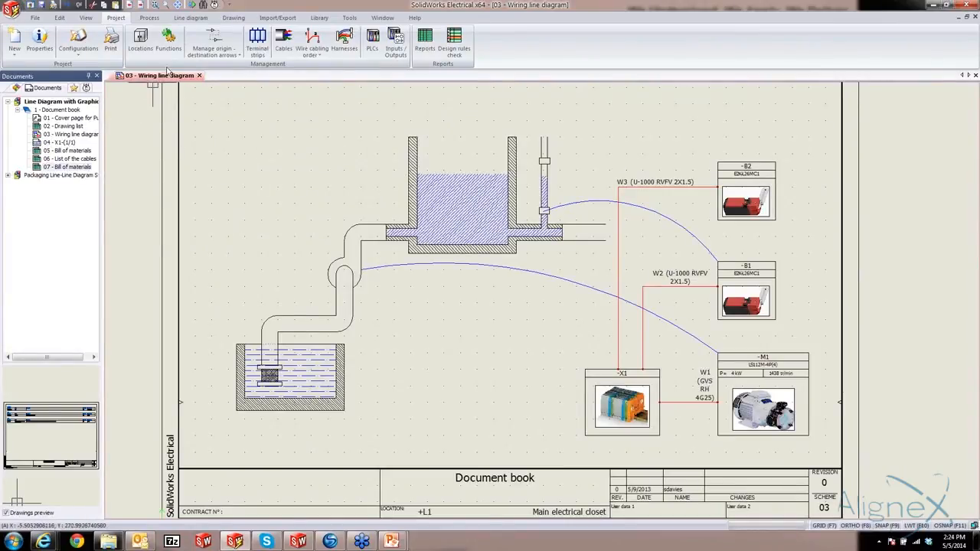
# Start a PDF export of the project drawings and set its paper format to Letter
pyautogui.click(288, 20)
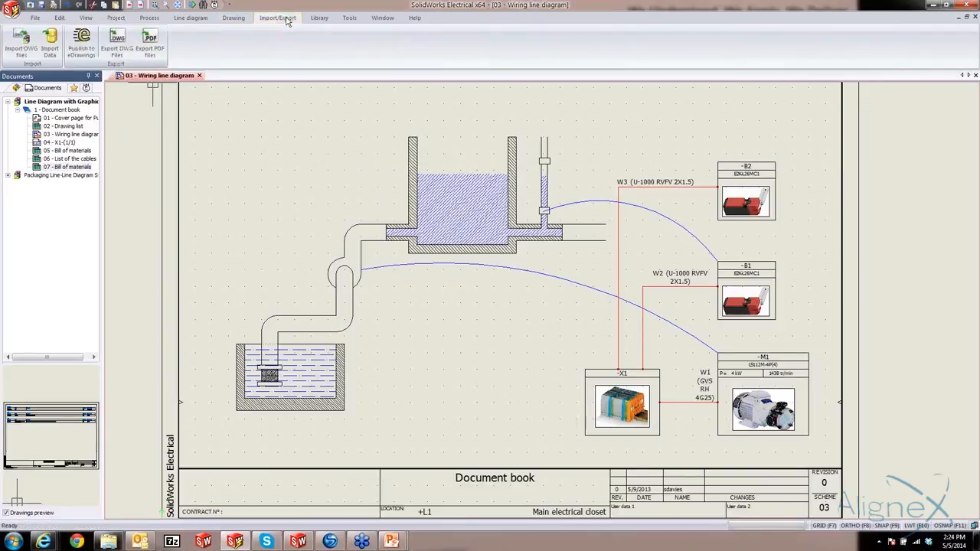
pyautogui.click(150, 51)
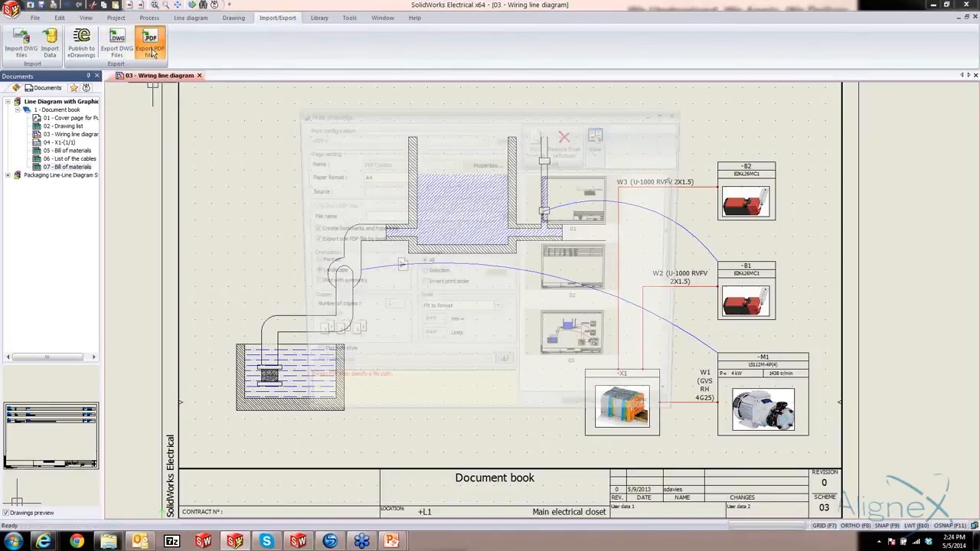
pyautogui.click(504, 177)
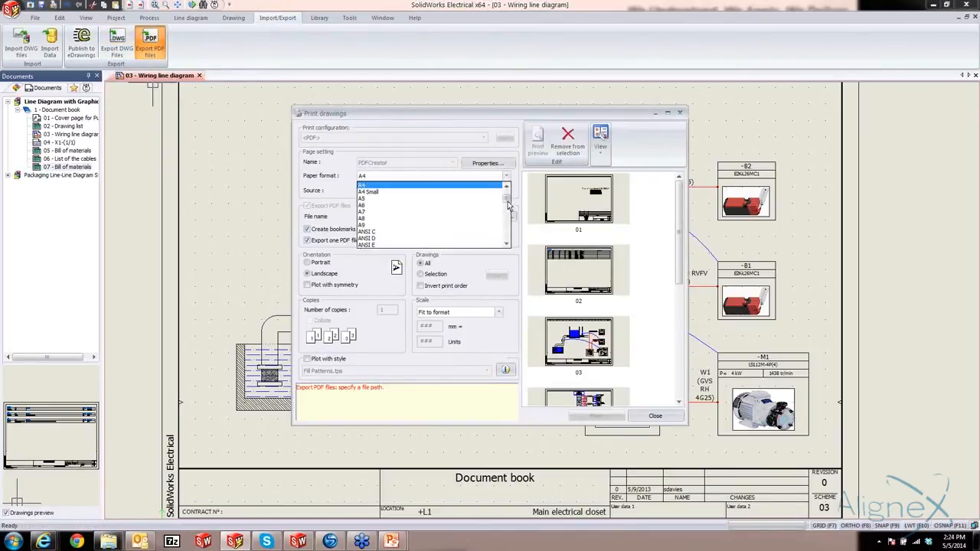
pyautogui.moveTo(508, 205); pyautogui.dragTo(508, 226)
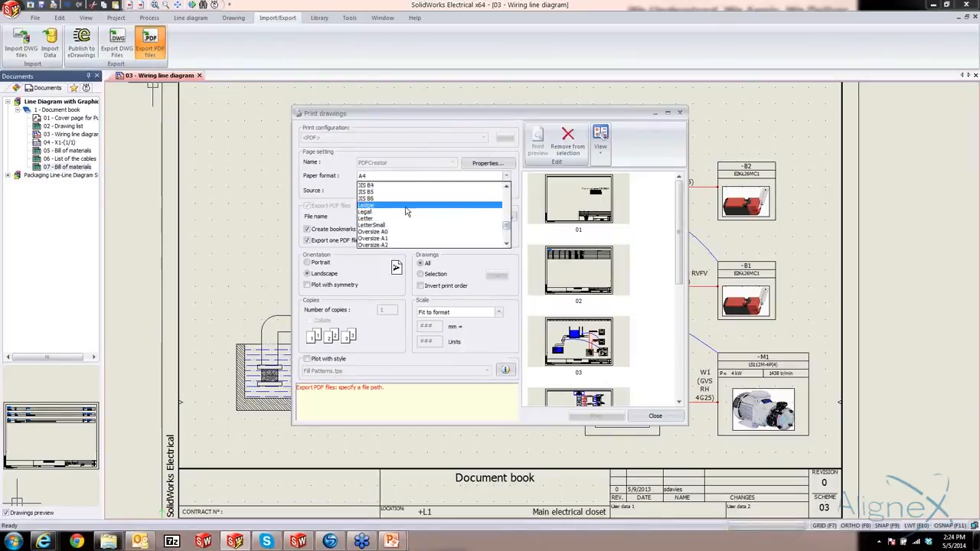
pyautogui.click(372, 219)
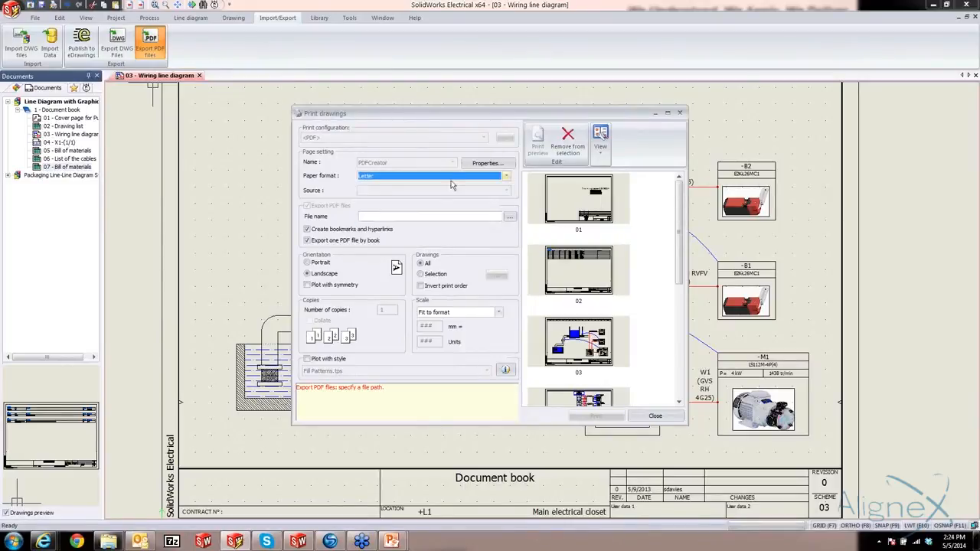
# Name the PDF file New Line Diagram on the Desktop and export all the project drawings to it
pyautogui.click(509, 218)
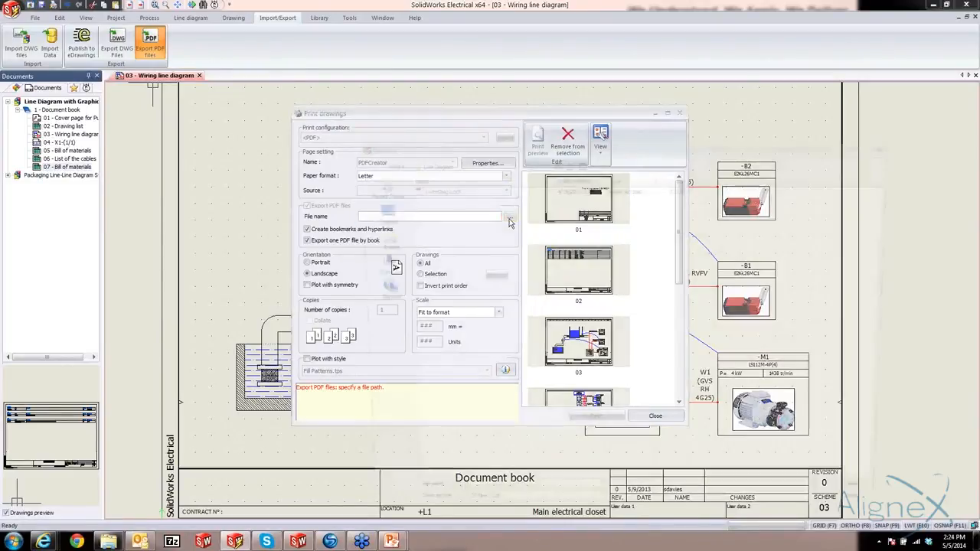
pyautogui.click(374, 213)
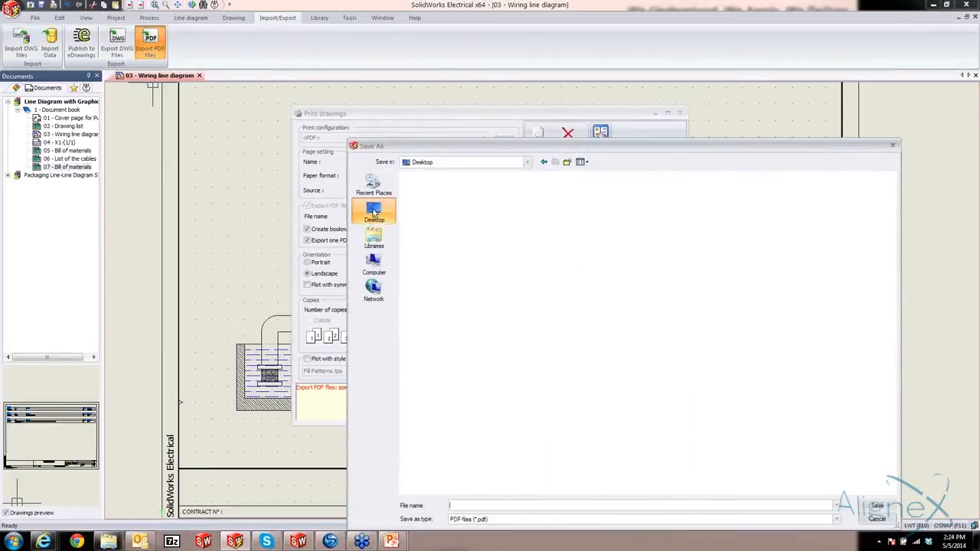
pyautogui.click(488, 505)
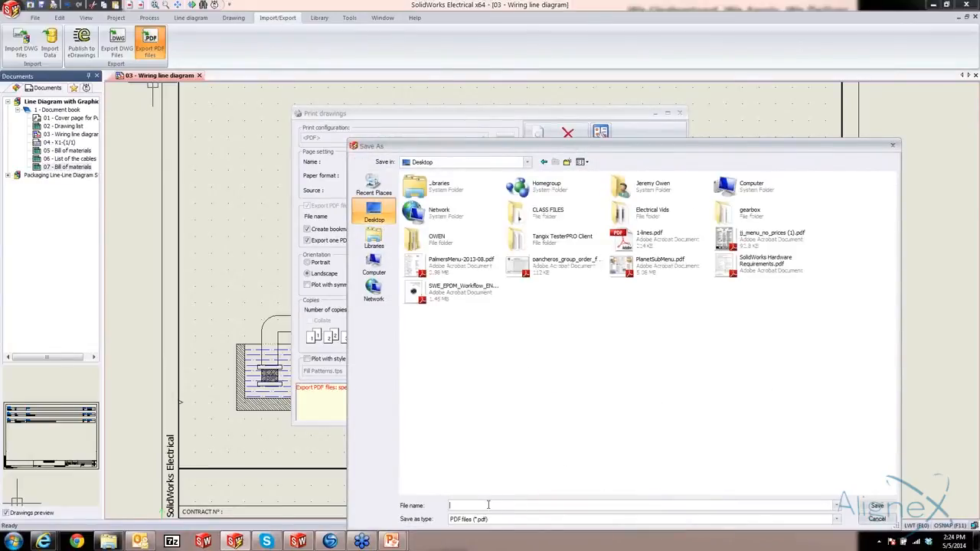
pyautogui.click(488, 506)
pyautogui.write('Ne')
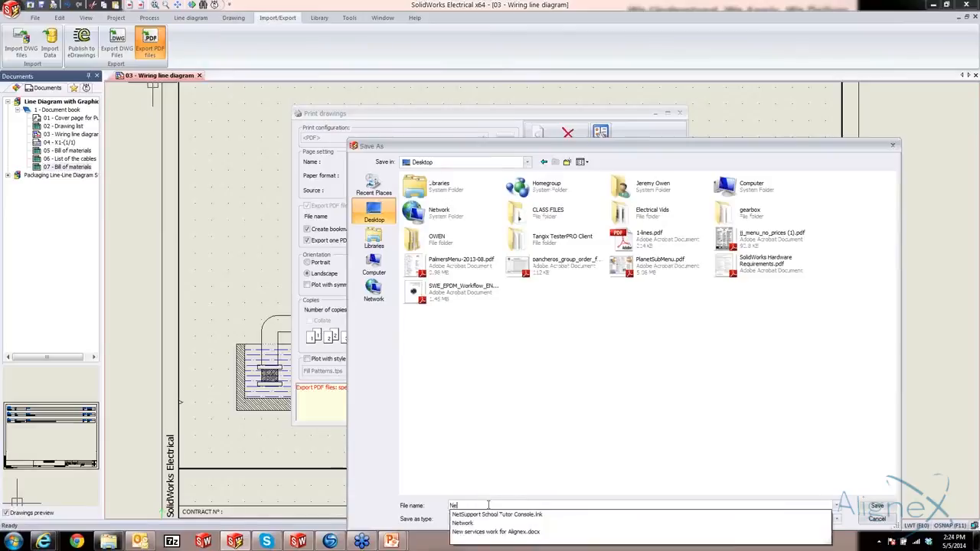
pyautogui.write("w Line'")
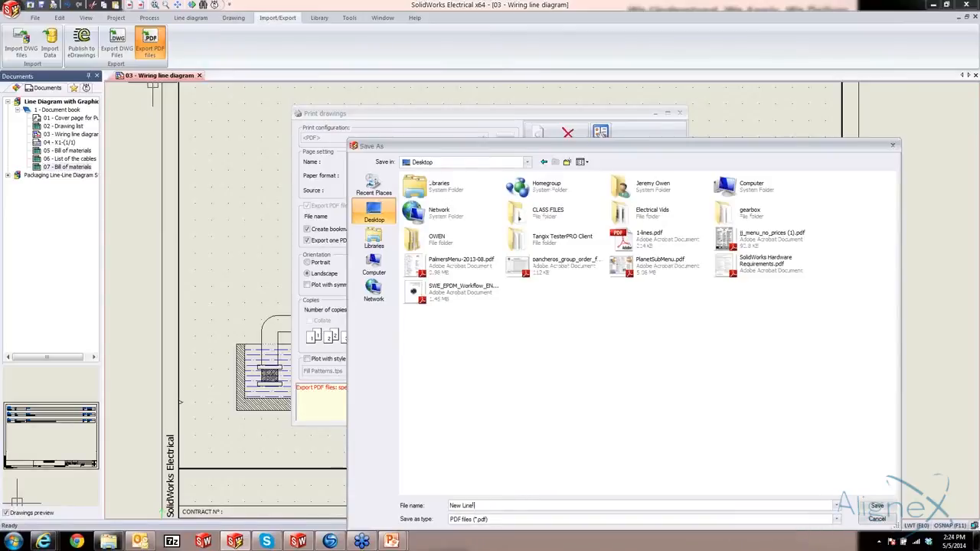
pyautogui.write('Diagram')
pyautogui.click(868, 508)
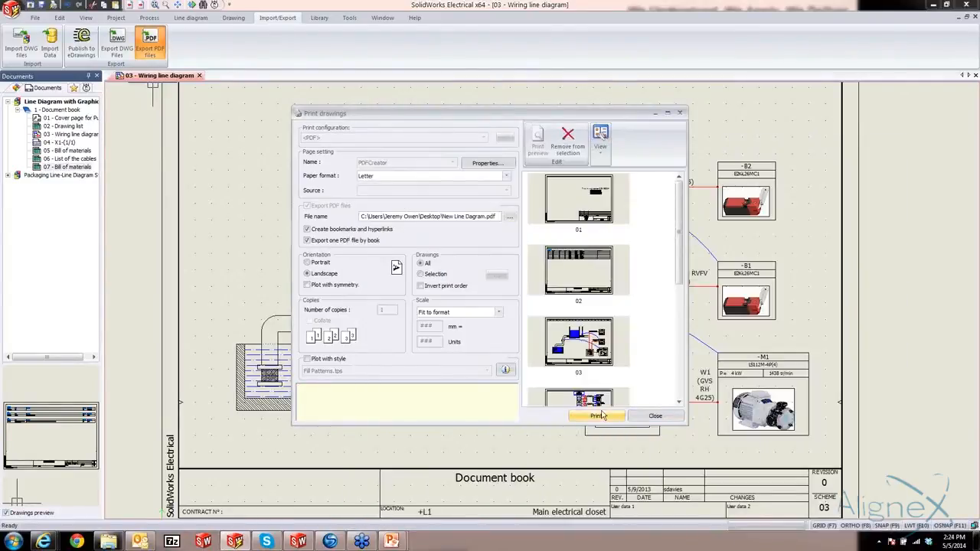
pyautogui.click(599, 416)
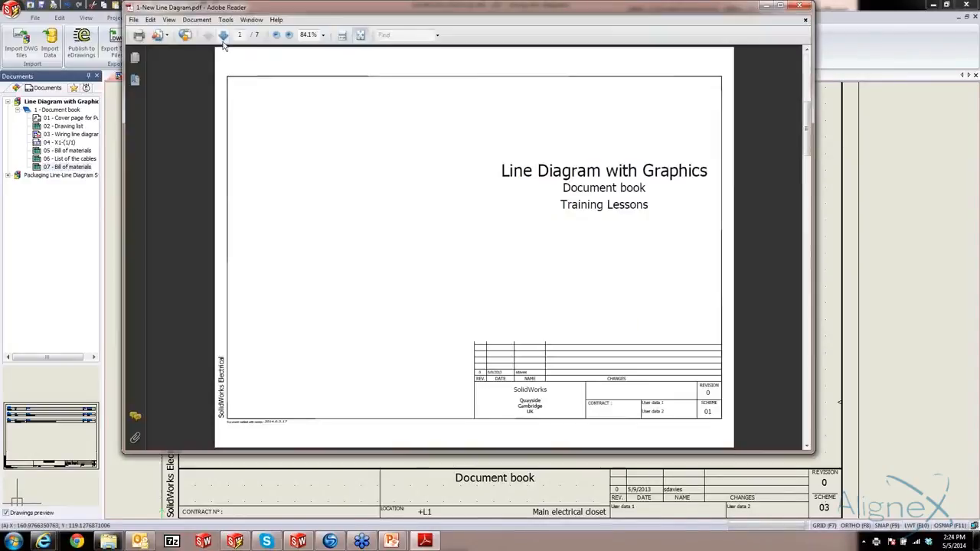
# Review the exported PDF in Adobe Reader from the wiring line diagram through the terminal strip and report pages, and close it
pyautogui.click(223, 36)
pyautogui.click(223, 36)
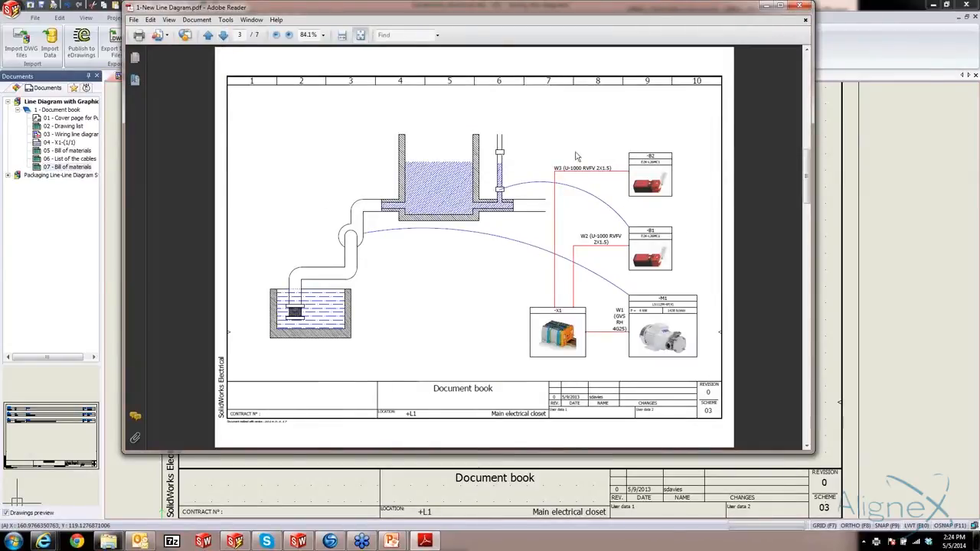
pyautogui.click(223, 35)
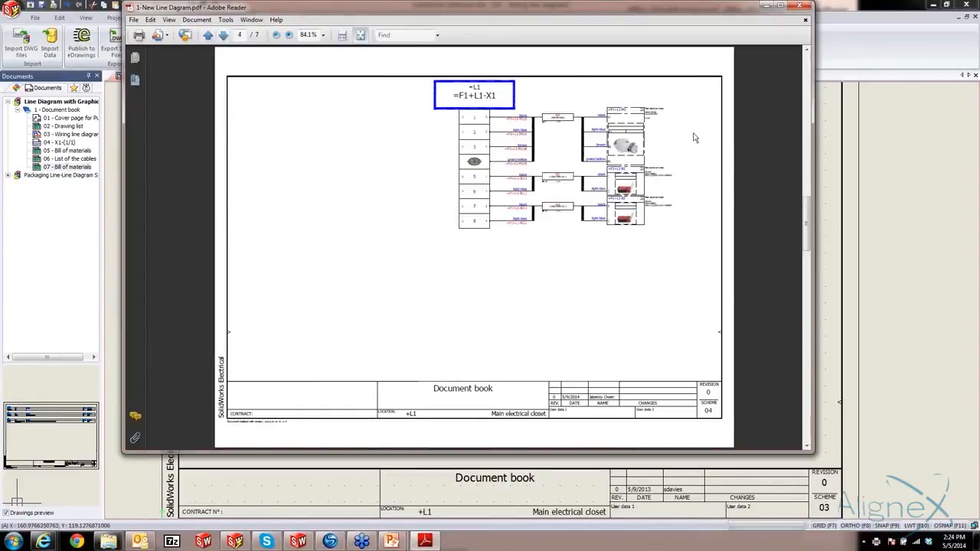
pyautogui.click(222, 37)
pyautogui.click(223, 36)
pyautogui.click(223, 36)
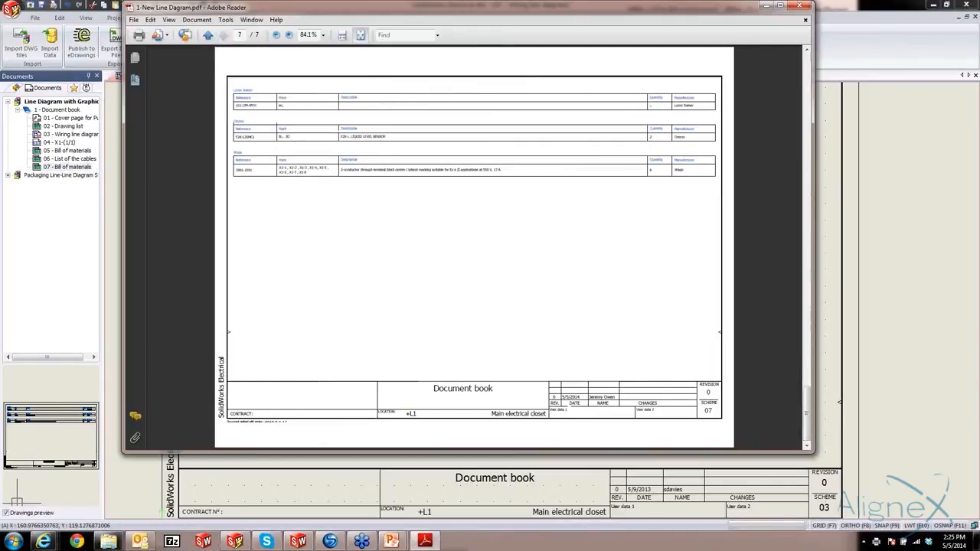
pyautogui.click(801, 6)
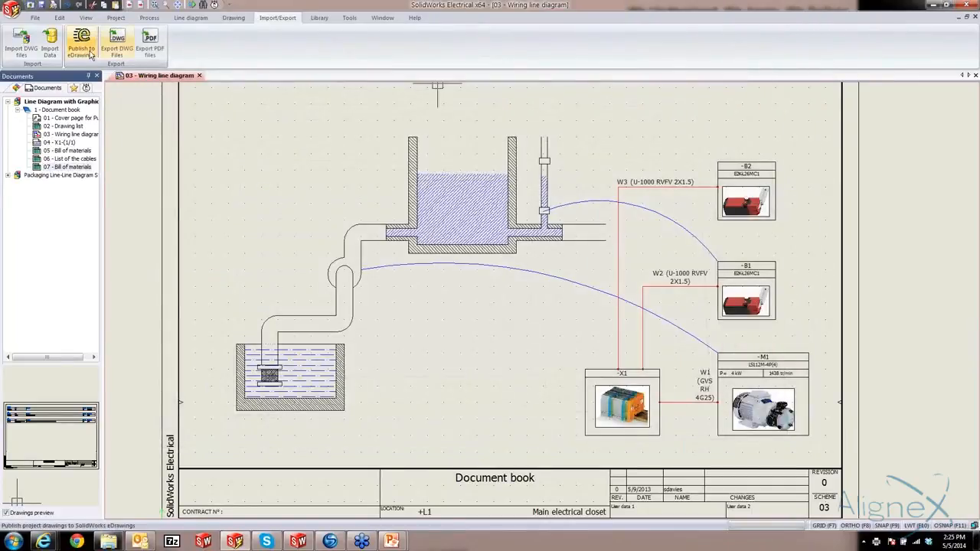
# Draw a three-point arc from the upper switch on the level tube to the upper-left corner of symbol -B2
pyautogui.click(233, 18)
pyautogui.click(59, 31)
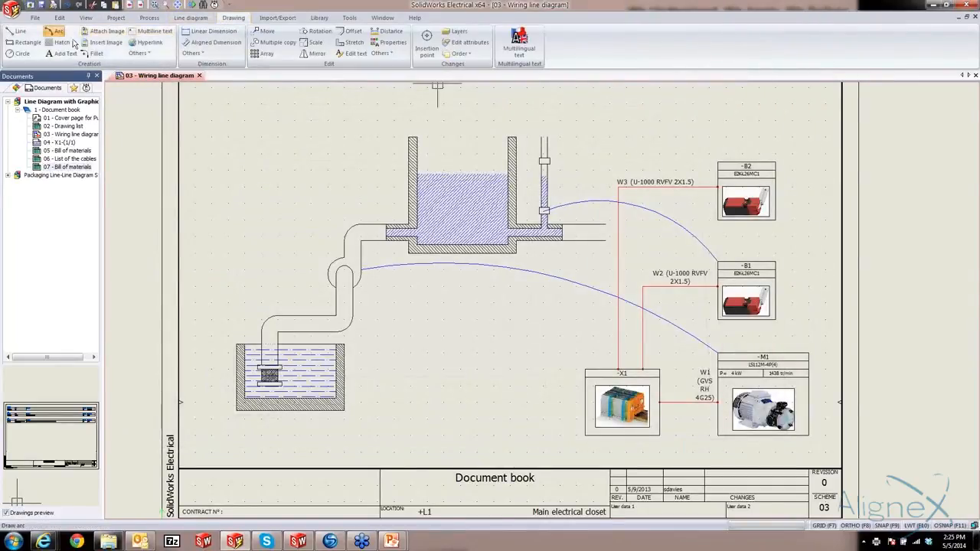
pyautogui.click(544, 161)
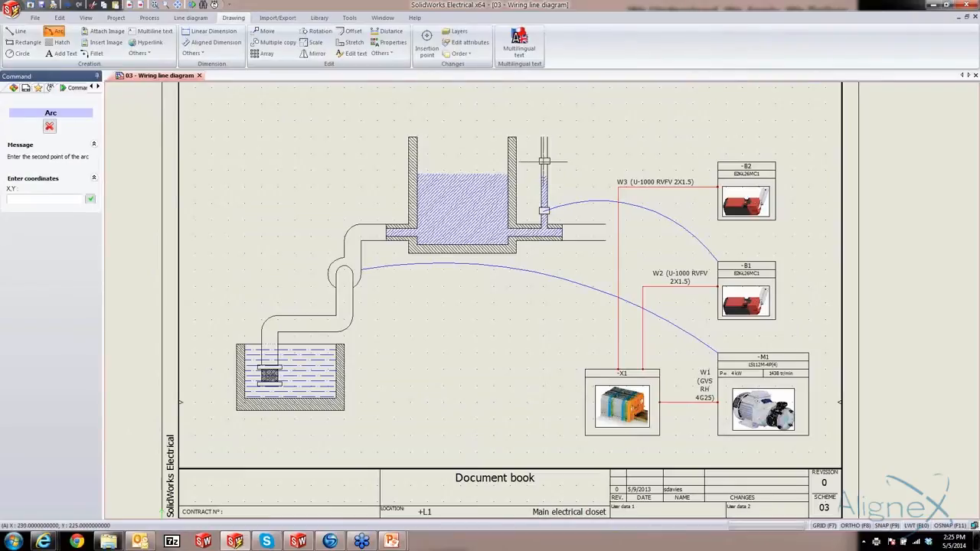
pyautogui.click(624, 136)
pyautogui.click(718, 163)
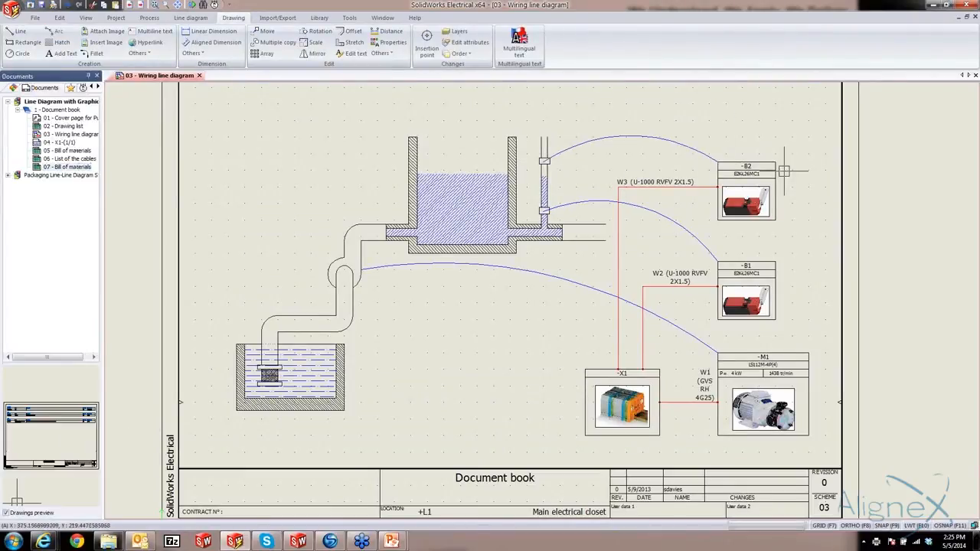